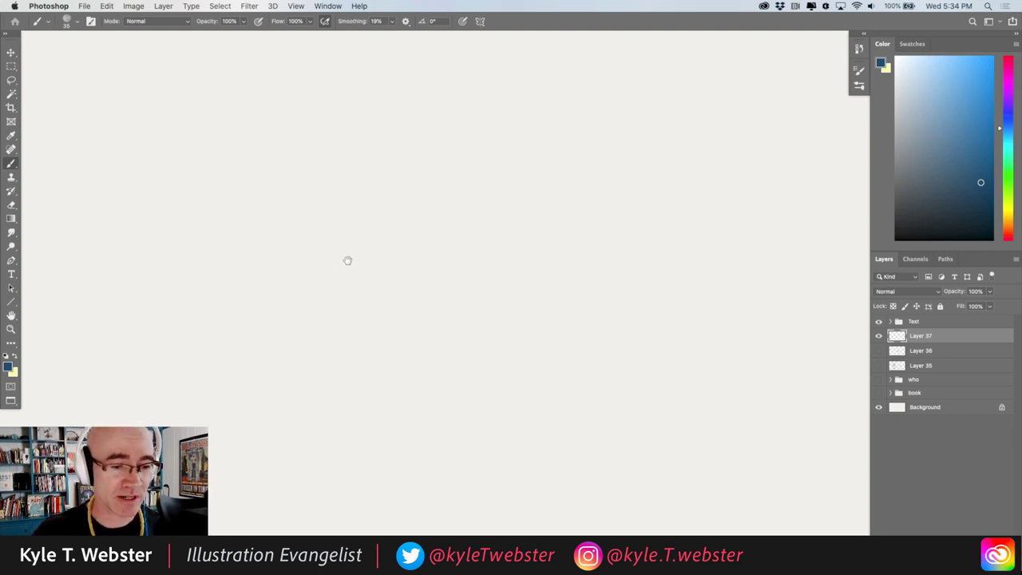
Frame the three header titles, then draw a diagonal warm-up stroke and a looping S doodle.
left_click(349, 290, "alt")
left_click_drag(376, 274, 427, 261)
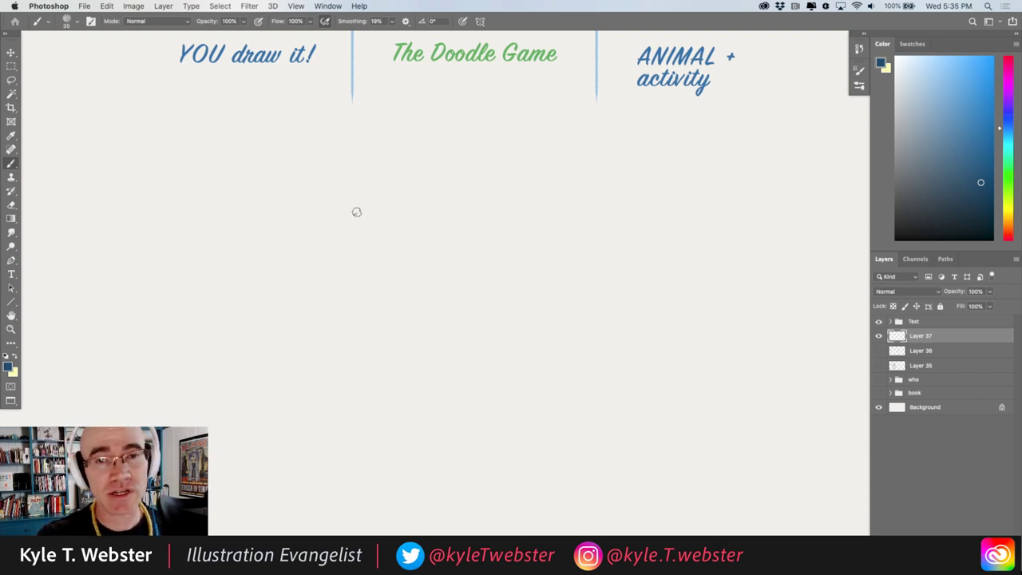
left_click_drag(371, 228, 352, 272)
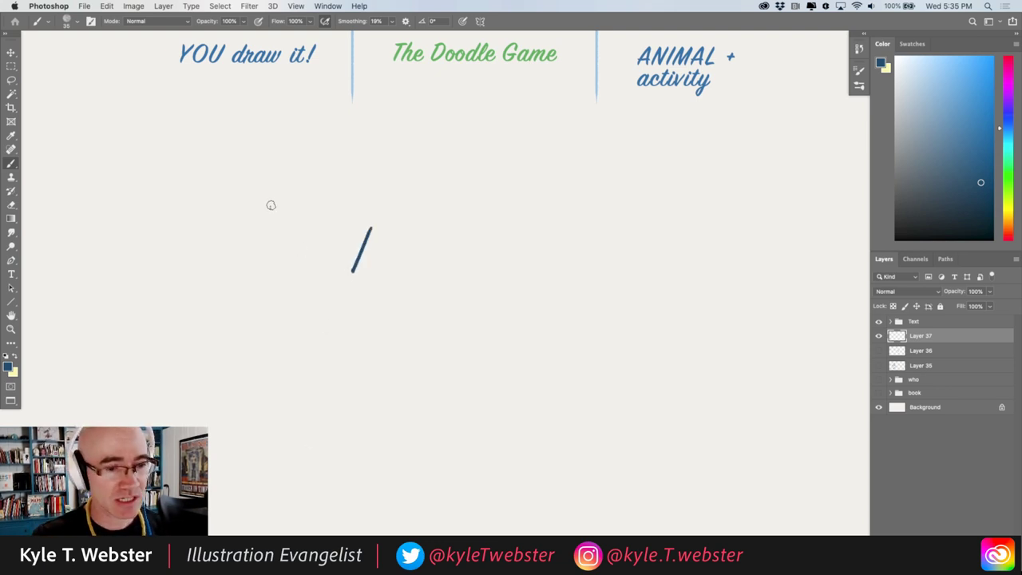
mouse_move(271, 208)
left_mouse_down()
mouse_move(237, 250)
mouse_move(267, 304)
mouse_move(263, 346)
mouse_move(201, 354)
mouse_move(221, 337)
mouse_move(245, 381)
left_mouse_up()
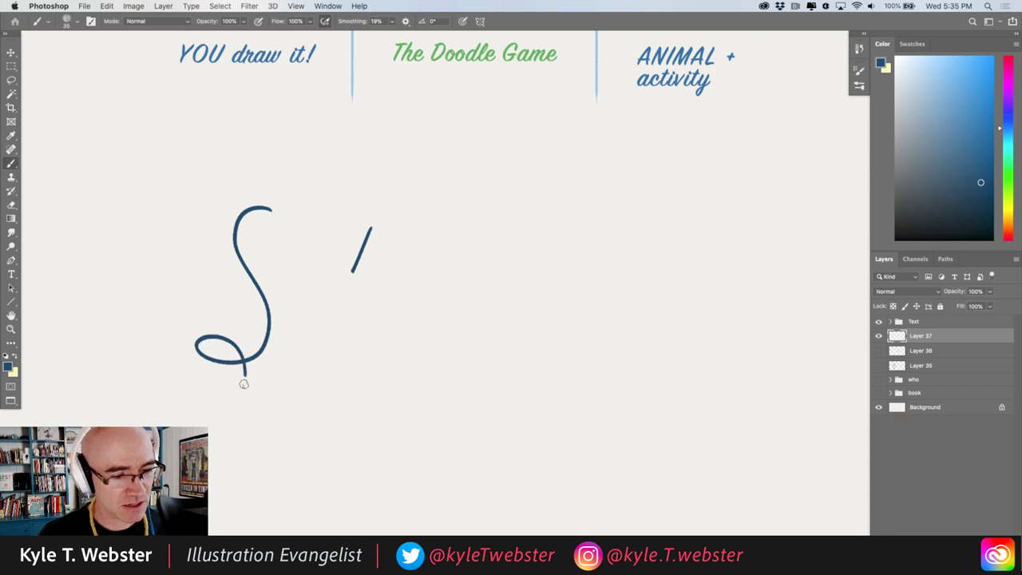
mouse_move(217, 284)
left_mouse_down()
mouse_move(185, 282)
mouse_move(174, 352)
left_mouse_up()
Add curved, peaked, angled and zigzag doodles, then delete every doodle from the layer.
mouse_move(131, 302)
left_mouse_down()
mouse_move(148, 278)
mouse_move(132, 270)
left_mouse_up()
left_click_drag(150, 232, 160, 204)
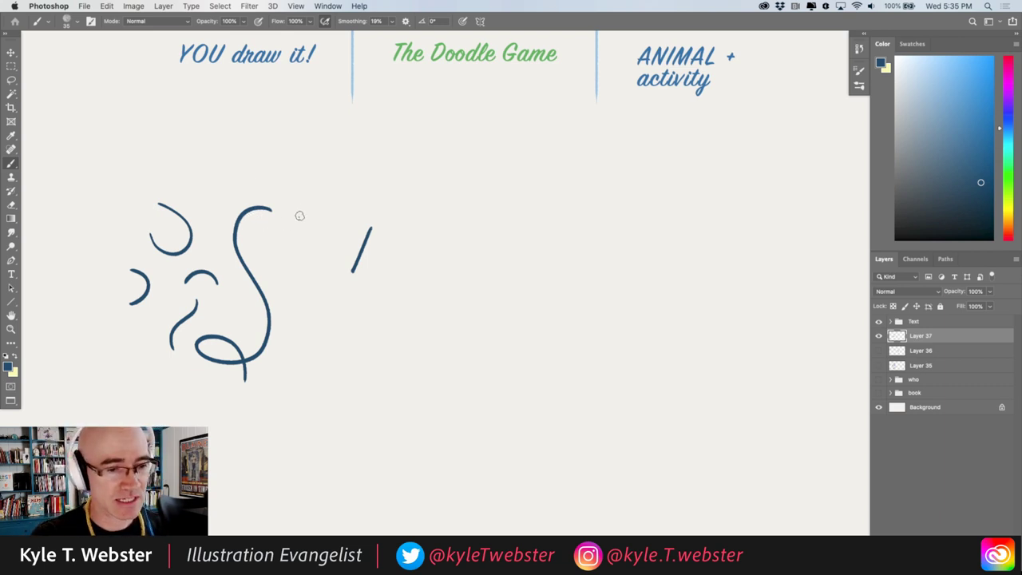
mouse_move(318, 185)
left_mouse_down()
mouse_move(302, 148)
mouse_move(289, 180)
left_mouse_up()
left_click_drag(223, 188, 172, 200)
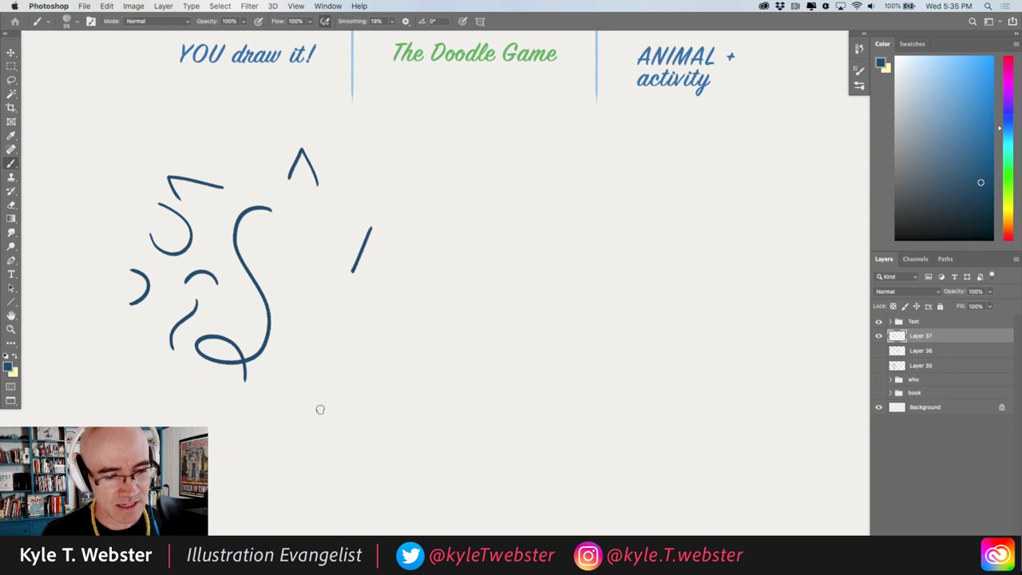
mouse_move(319, 410)
left_mouse_down()
mouse_move(352, 383)
mouse_move(397, 373)
left_mouse_up()
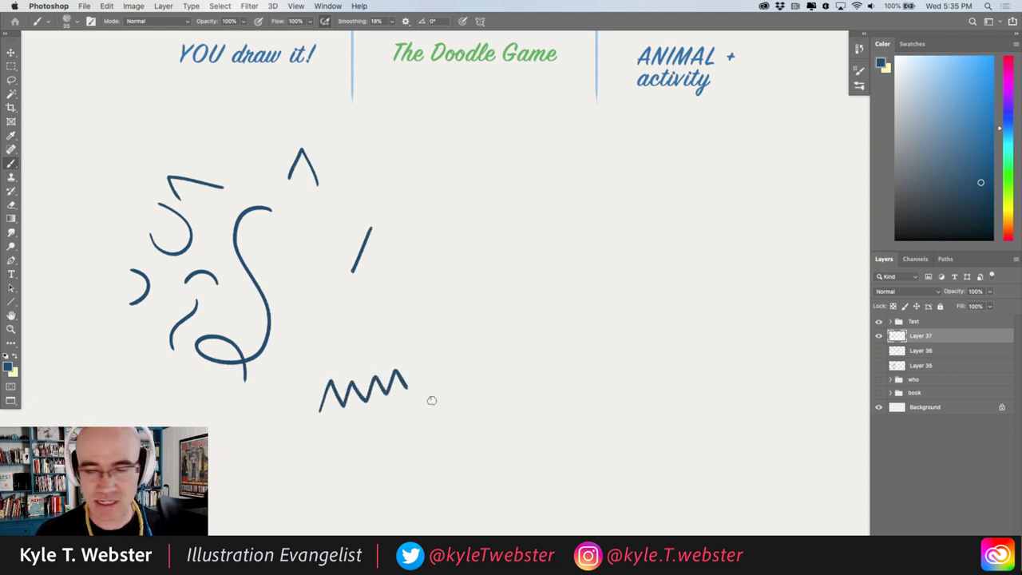
key("Delete")
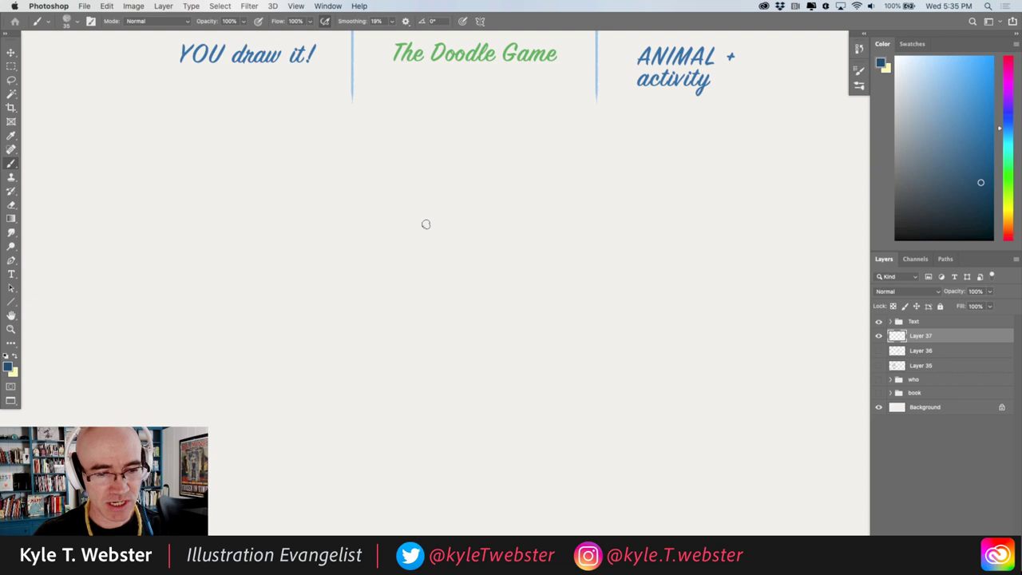
Draw the first vertical profile stroke and extend it upward, zooming out to show the headers.
left_click_drag(426, 226, 426, 262)
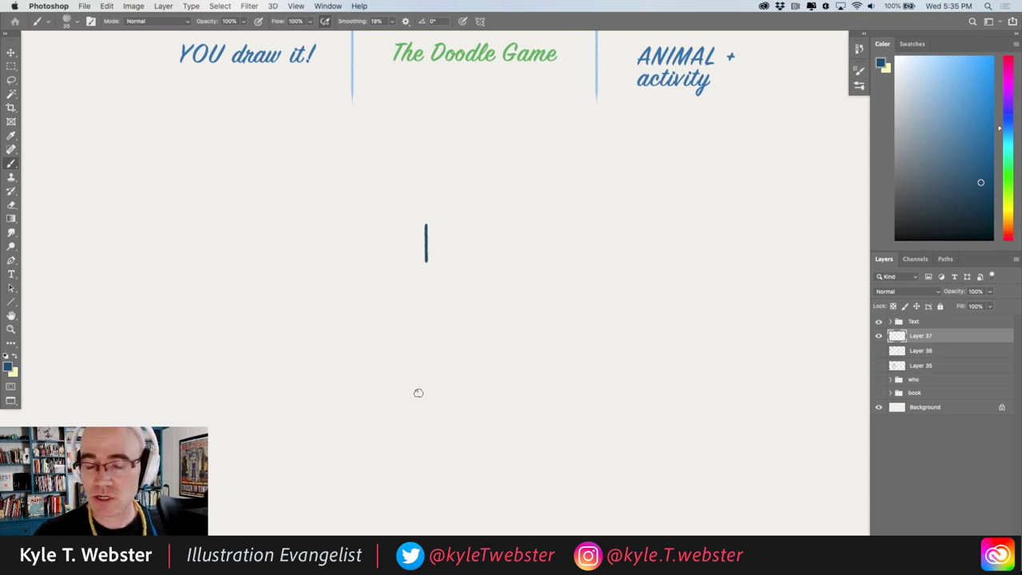
scroll(424, 229, "up", 1)
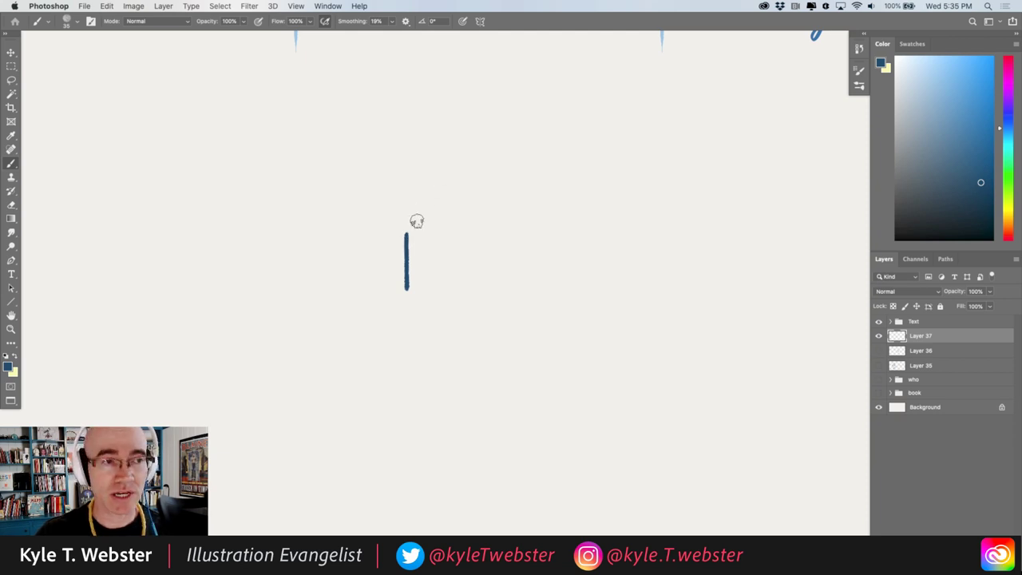
left_click_drag(406, 243, 413, 214)
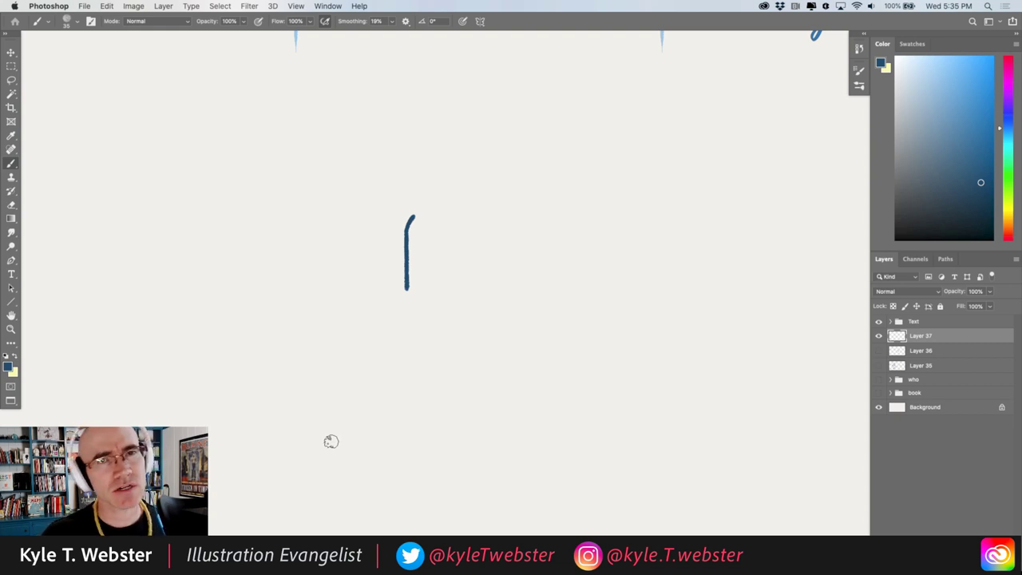
left_click_drag(356, 279, 363, 274)
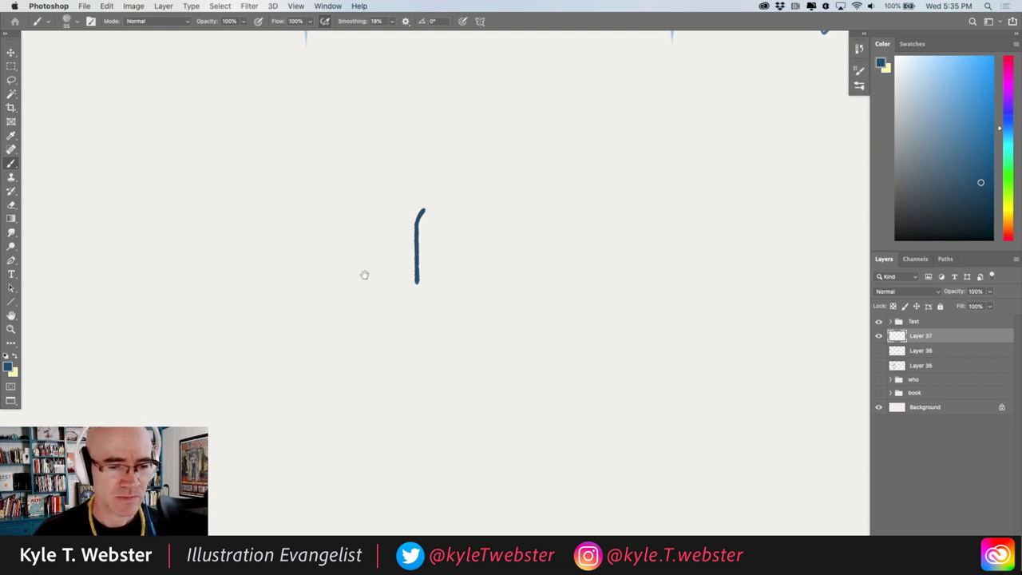
key("super+minus")
scroll(368, 313, "down", 1)
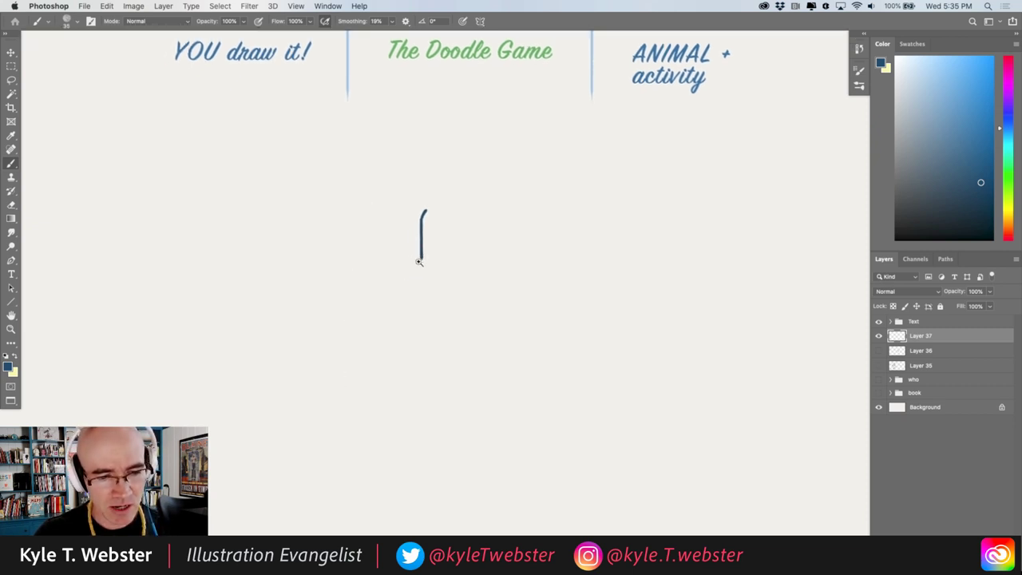
Lengthen the line downward into a small leftward hook, undoing the stray tail strokes.
mouse_move(428, 186)
left_mouse_down()
mouse_move(422, 255)
mouse_move(400, 278)
left_mouse_up()
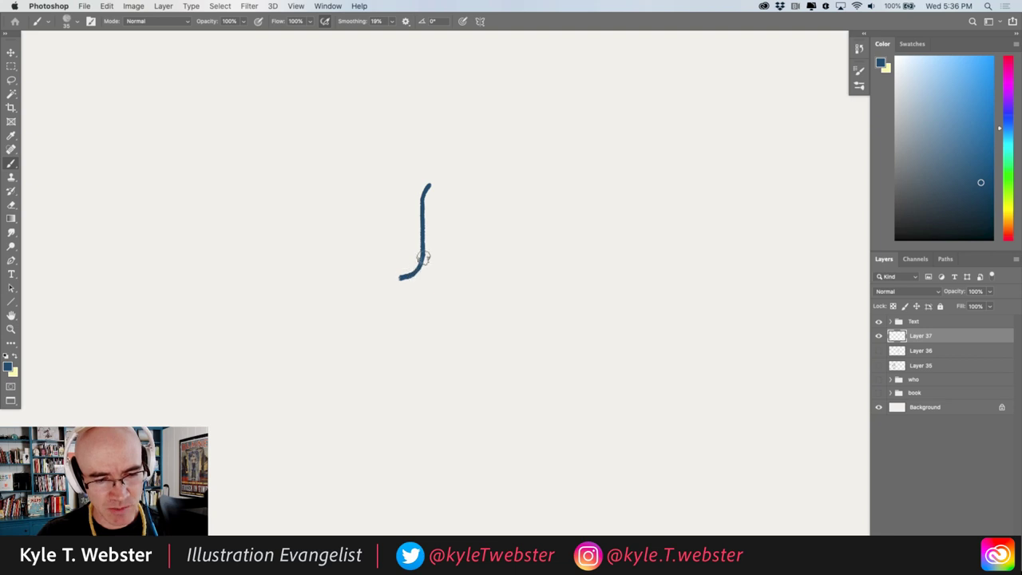
left_click_drag(404, 278, 396, 277)
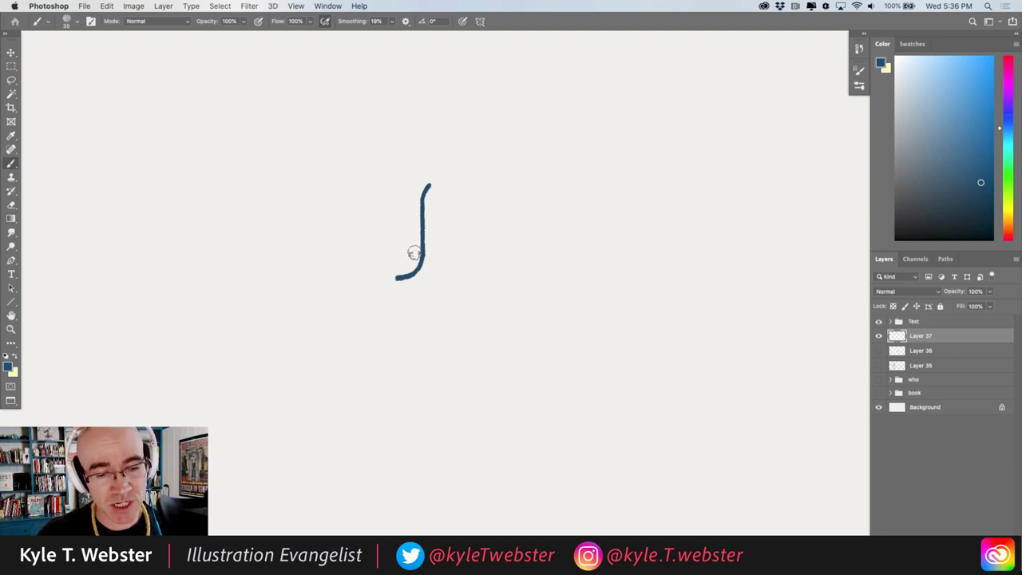
left_click_drag(415, 254, 392, 272)
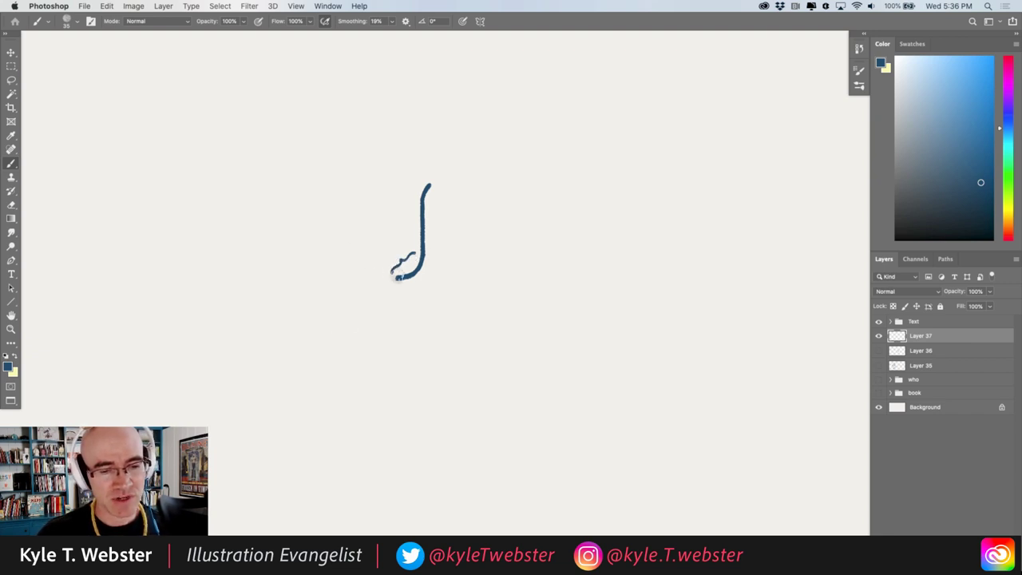
left_click_drag(384, 287, 367, 300)
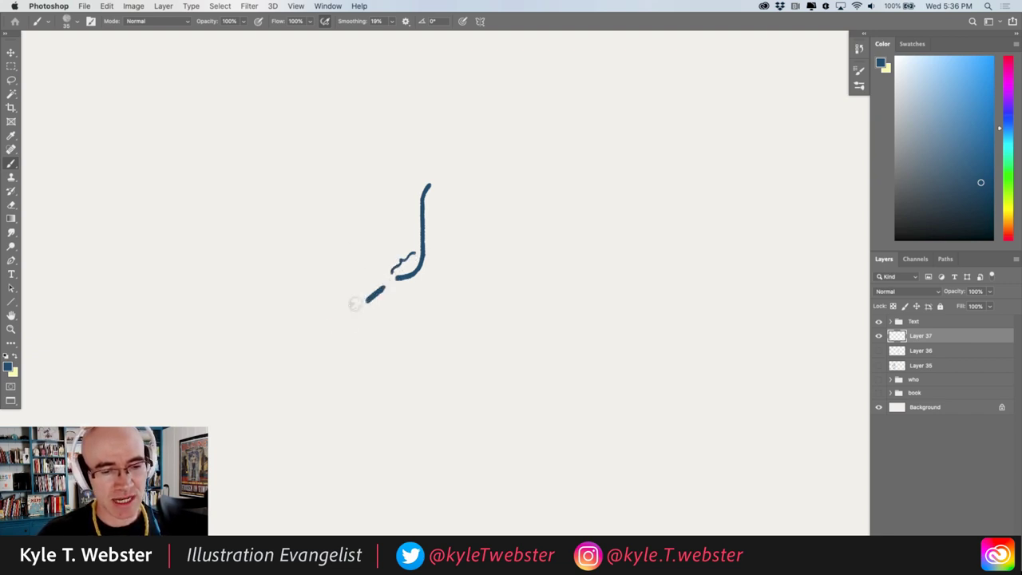
key("super+z")
key("super+z")
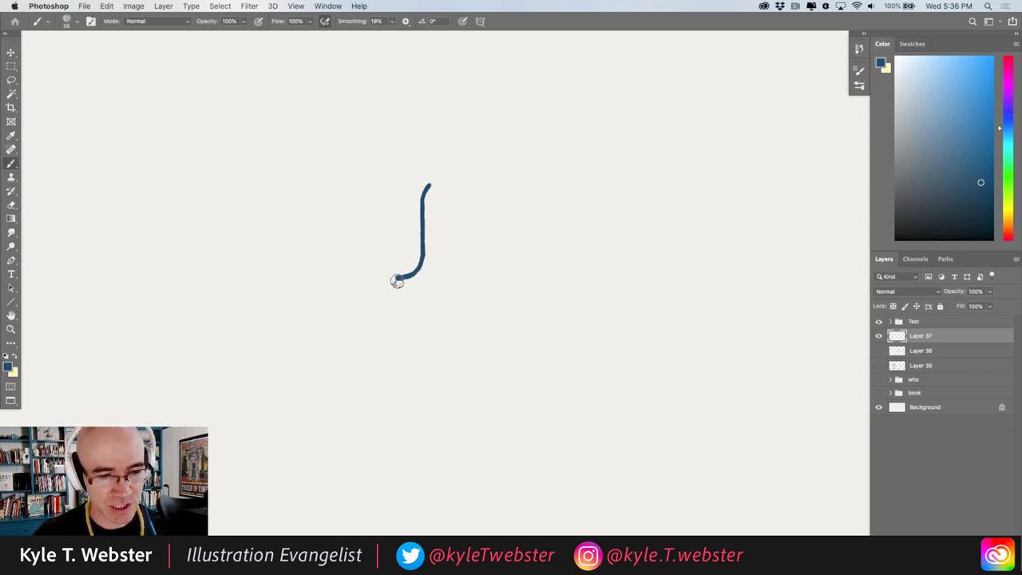
left_click_drag(397, 278, 403, 301)
key("super+z")
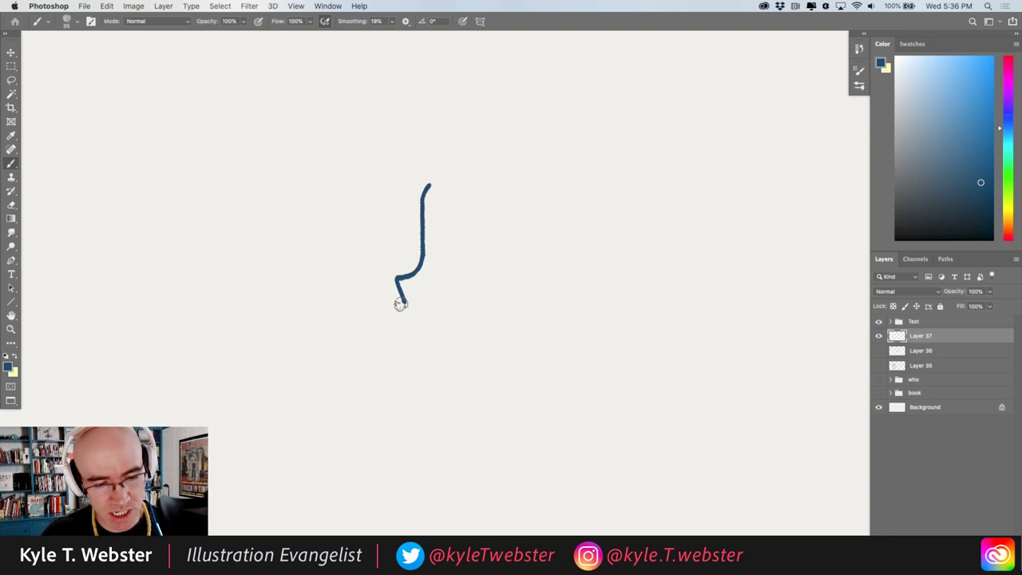
Draw the zigzag lip strokes below the nose hook and a chin line running right.
left_click_drag(399, 298, 395, 308)
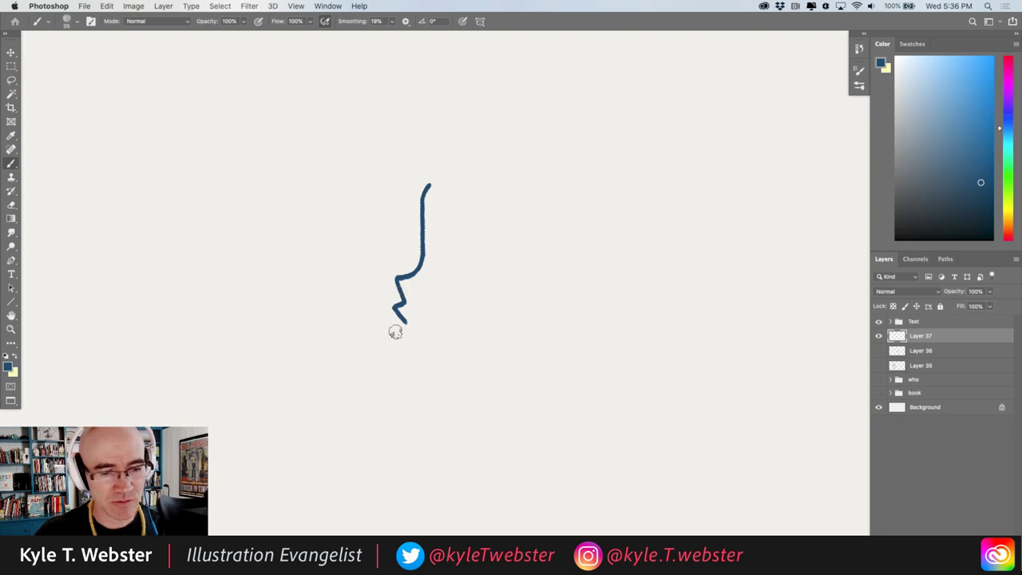
left_click_drag(404, 319, 397, 329)
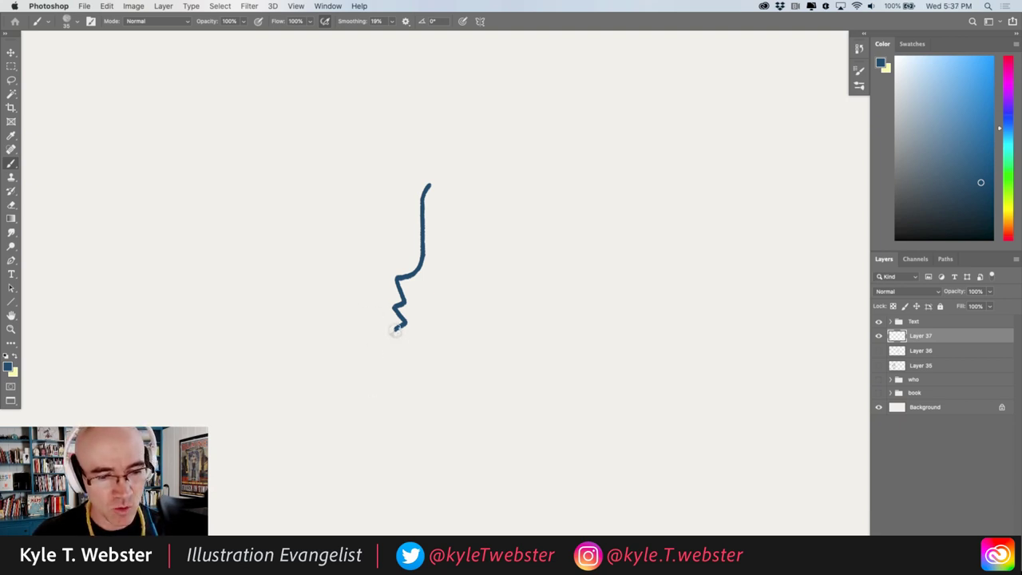
left_click_drag(396, 329, 403, 339)
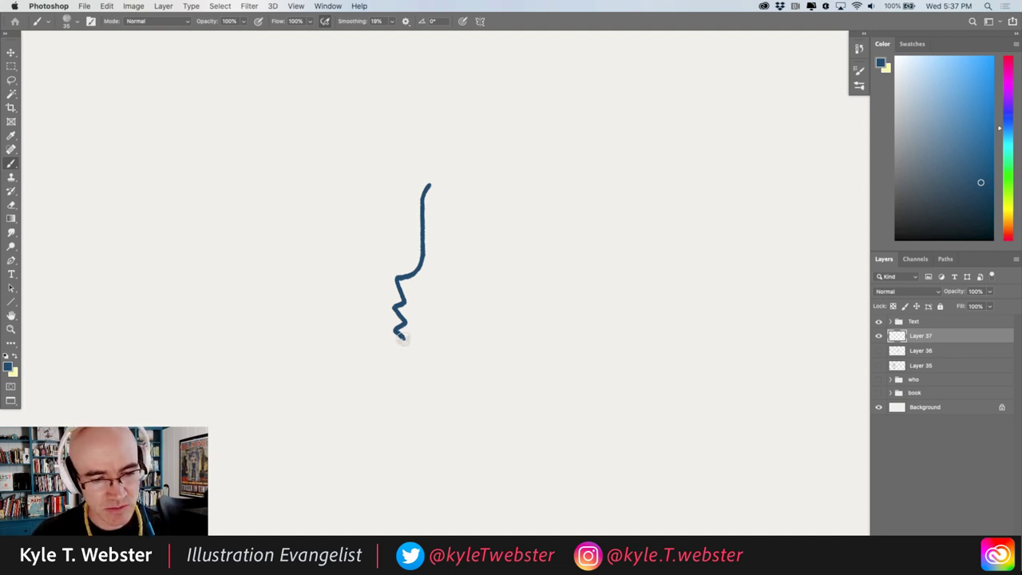
left_click_drag(401, 337, 401, 356)
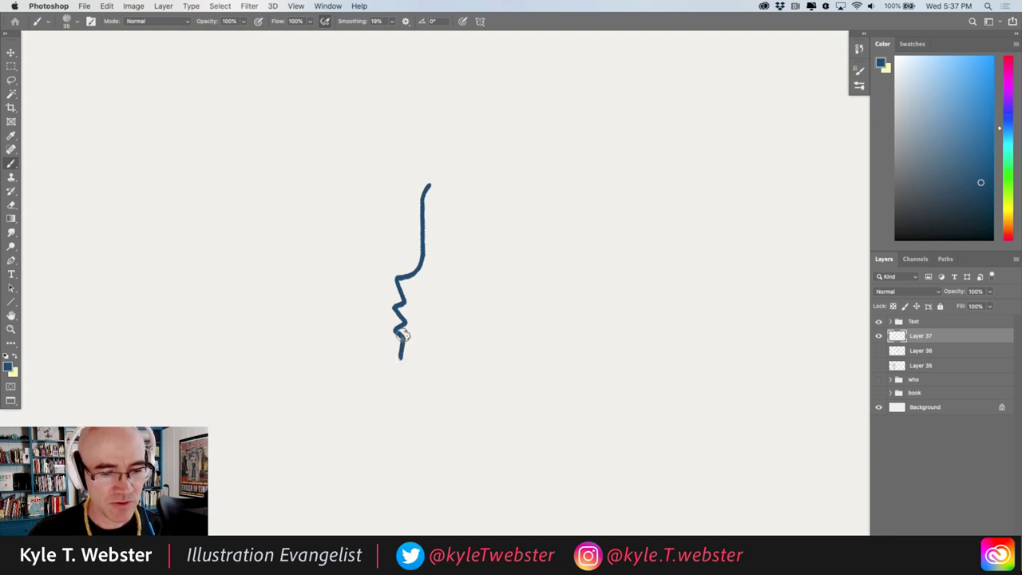
left_click_drag(393, 339, 390, 357)
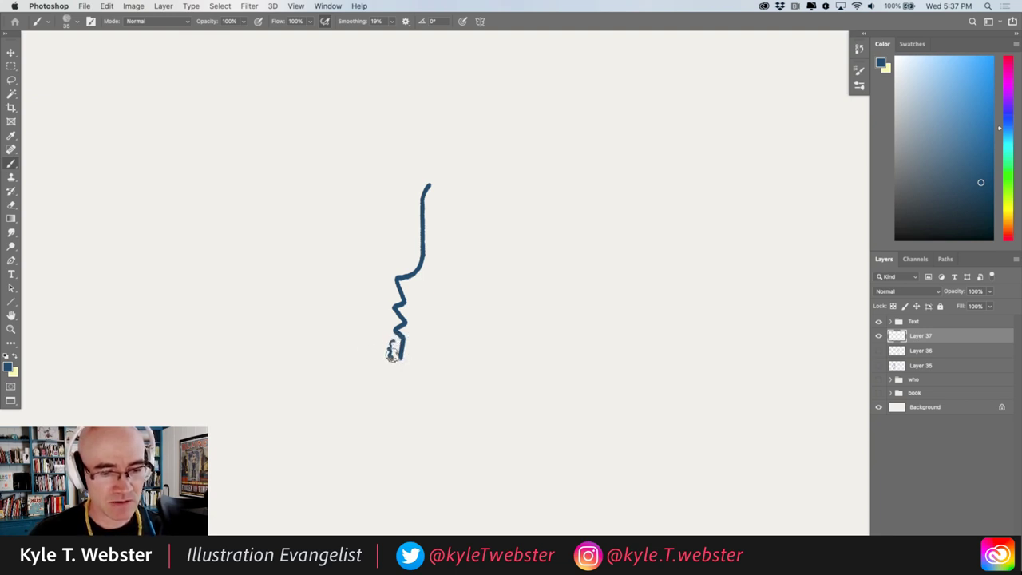
key("super+z")
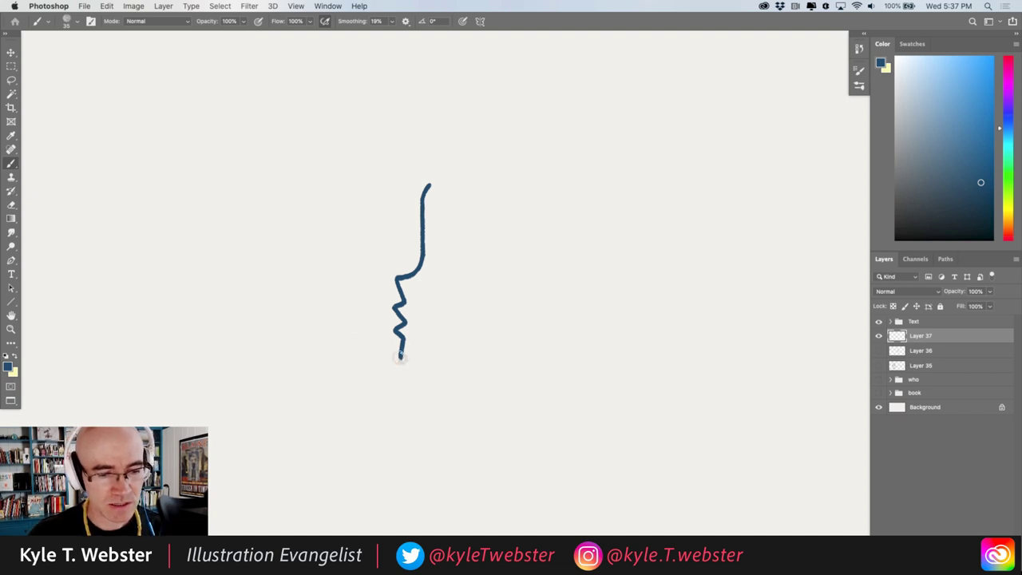
left_click_drag(400, 356, 457, 368)
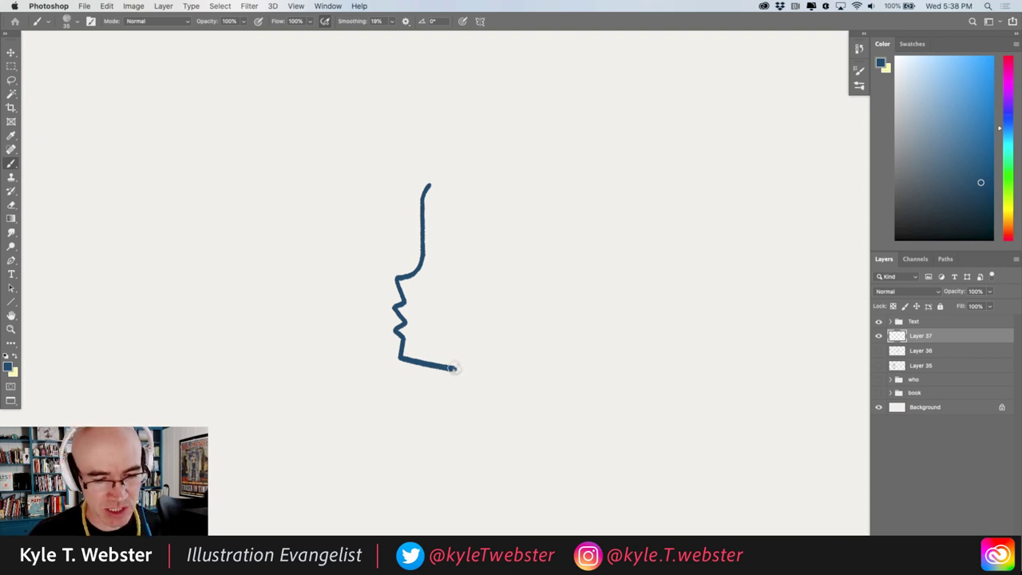
Draw a diagonal neck line from the chin, a small cross-shaped eye, and a brow above it.
left_click_drag(452, 365, 473, 431)
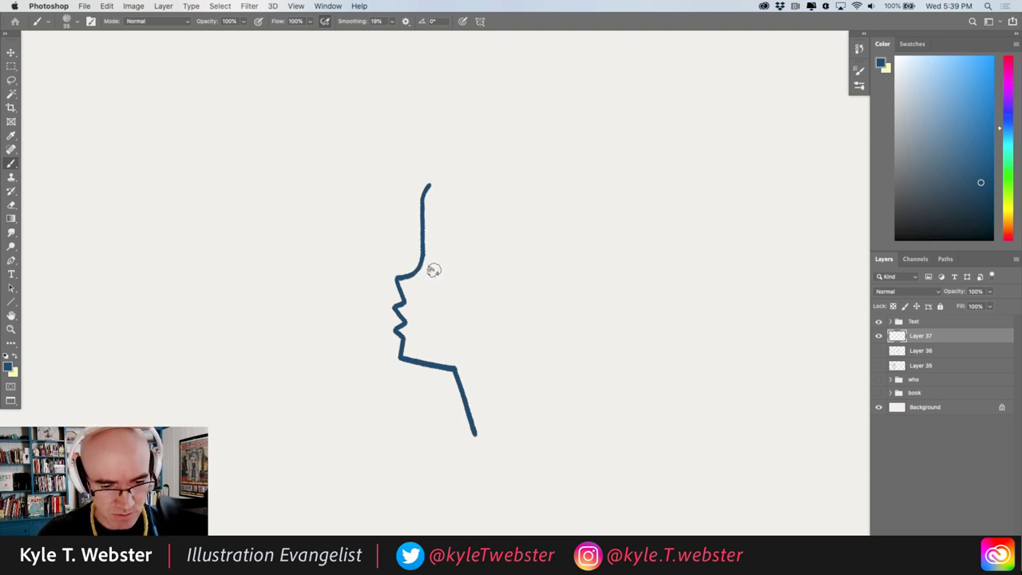
left_click_drag(433, 270, 452, 267)
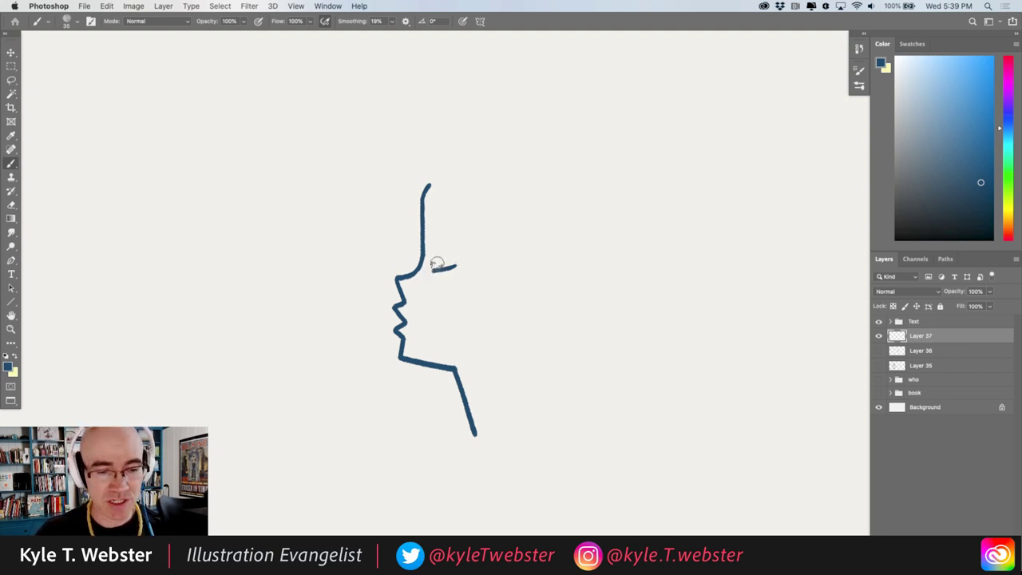
left_click_drag(438, 269, 438, 249)
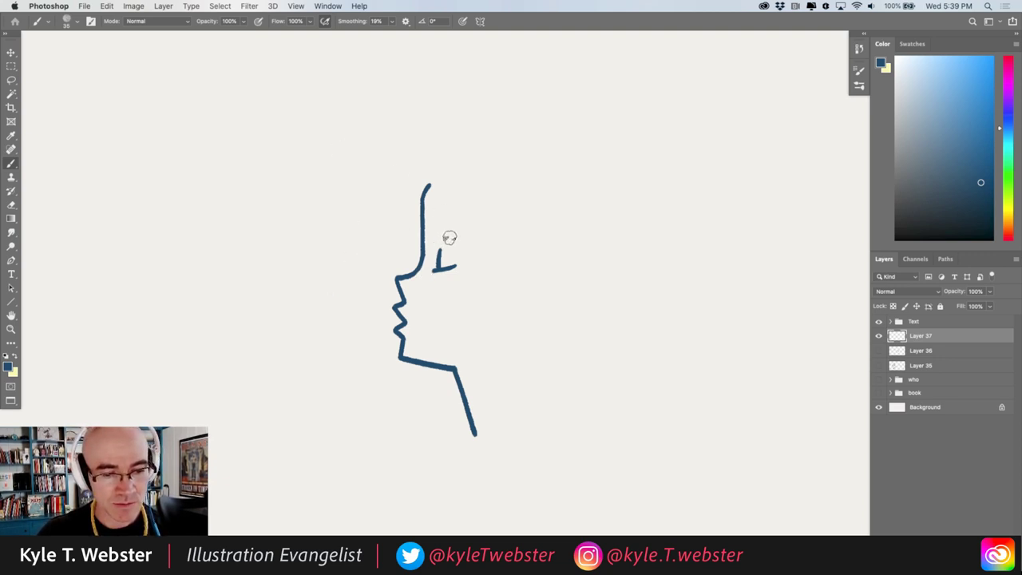
left_click_drag(451, 238, 434, 233)
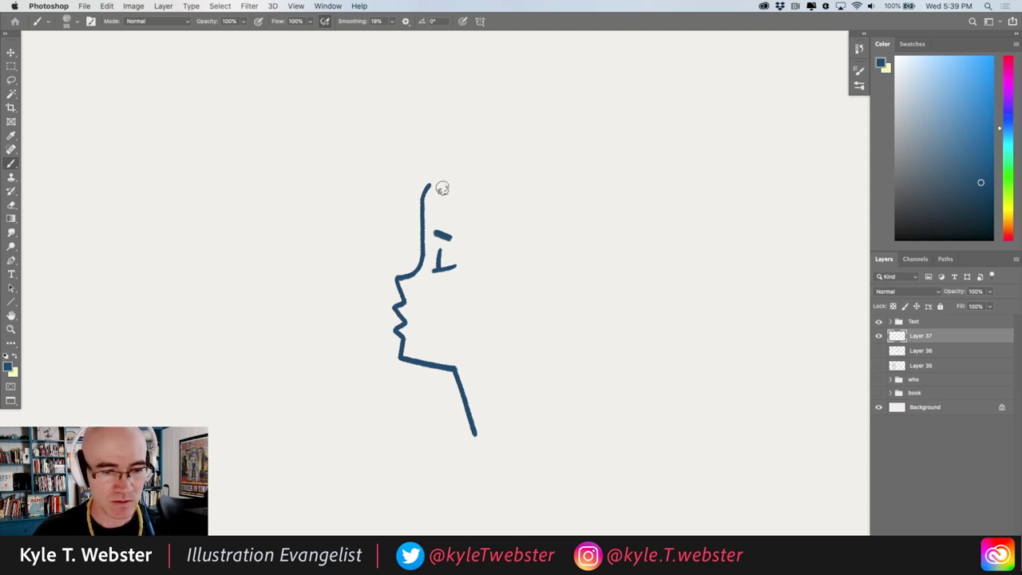
left_click(385, 364, "alt")
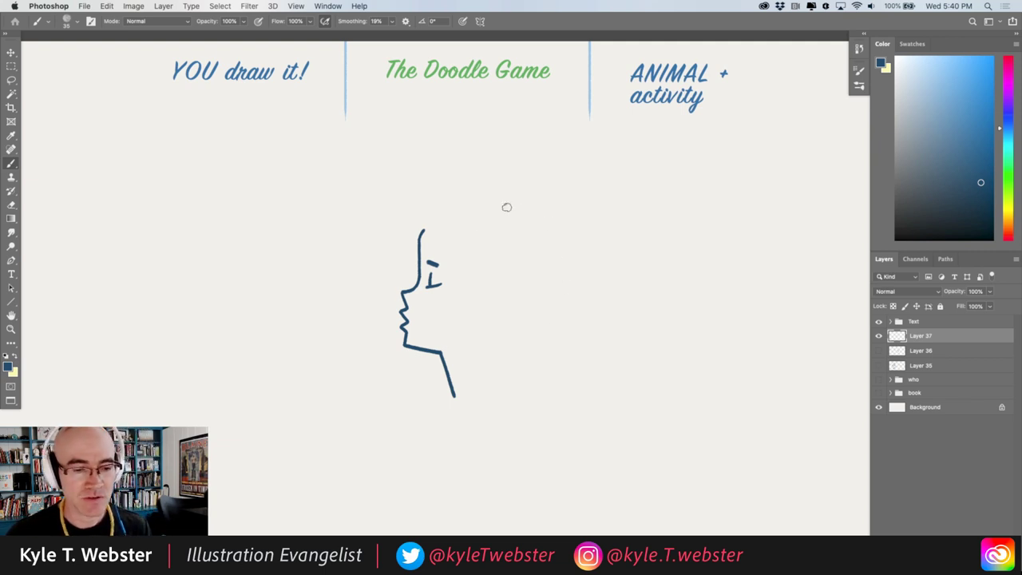
left_click_drag(392, 413, 411, 386)
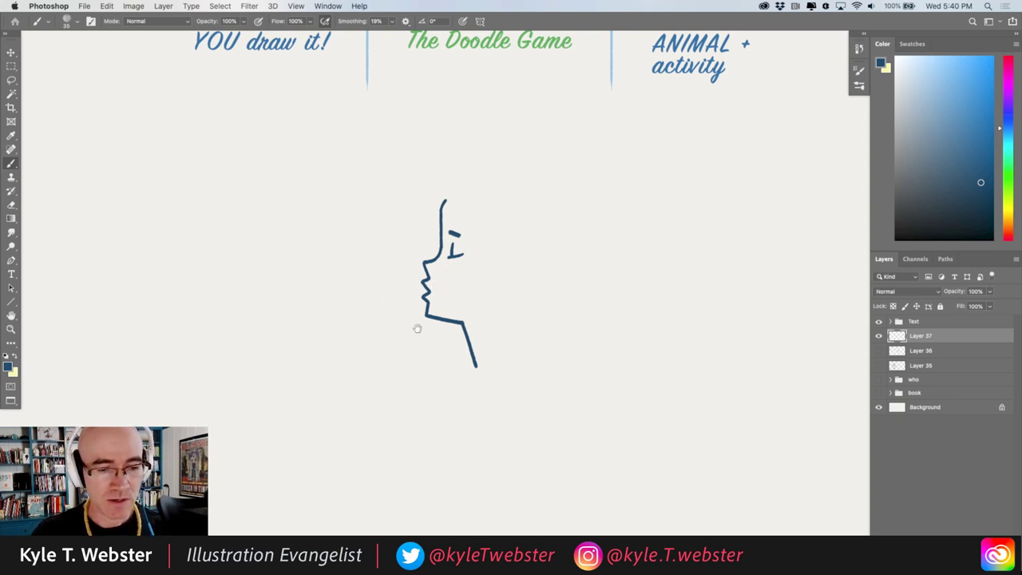
Make room below the face and extend the neck stroke slightly past the jaw.
left_click_drag(418, 328, 418, 272)
left_click_drag(475, 304, 477, 309)
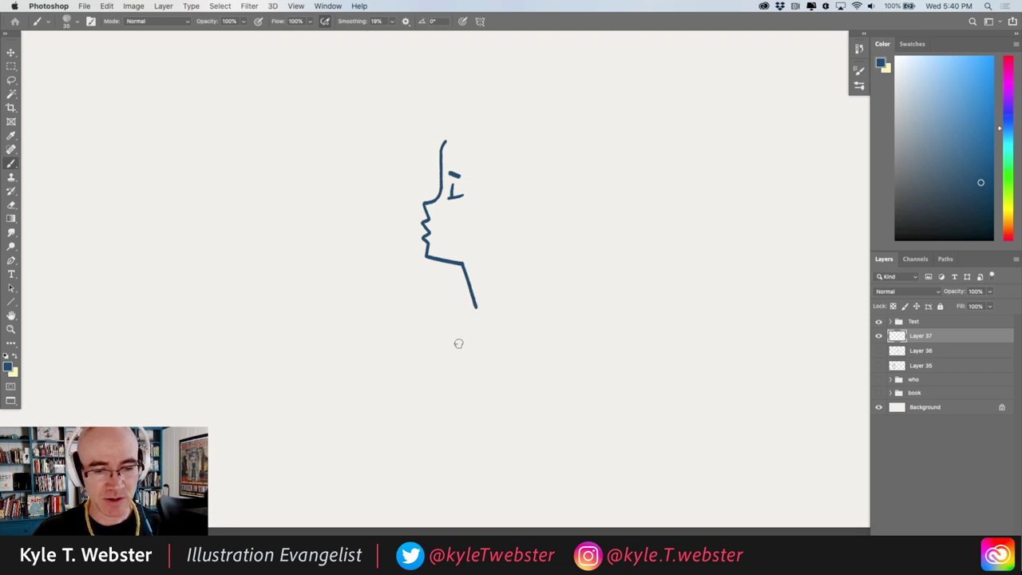
Sweep a long back line down-left from the neck and dot the hand's starting point.
mouse_move(476, 307)
left_mouse_down()
mouse_move(453, 356)
mouse_move(445, 438)
left_mouse_up()
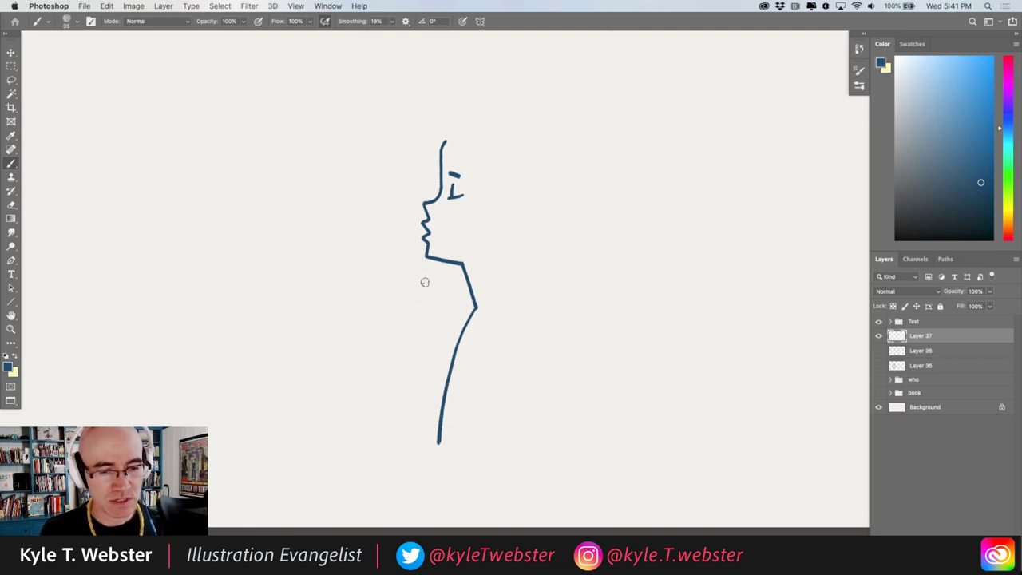
left_click(393, 308)
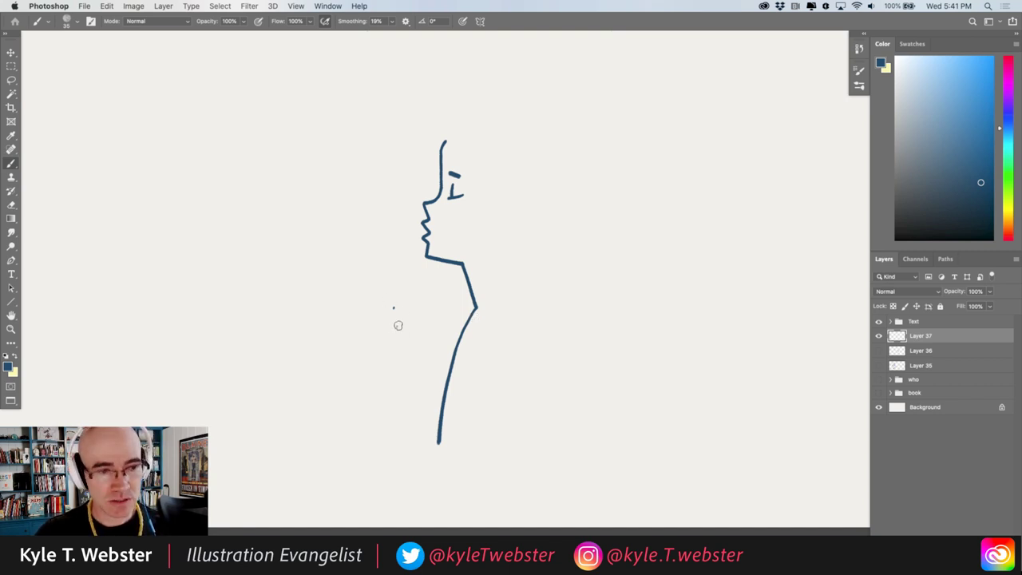
Draw the hand: a curled thumb, two stacked finger strokes and the fingers' left outline.
left_click_drag(393, 309, 402, 326)
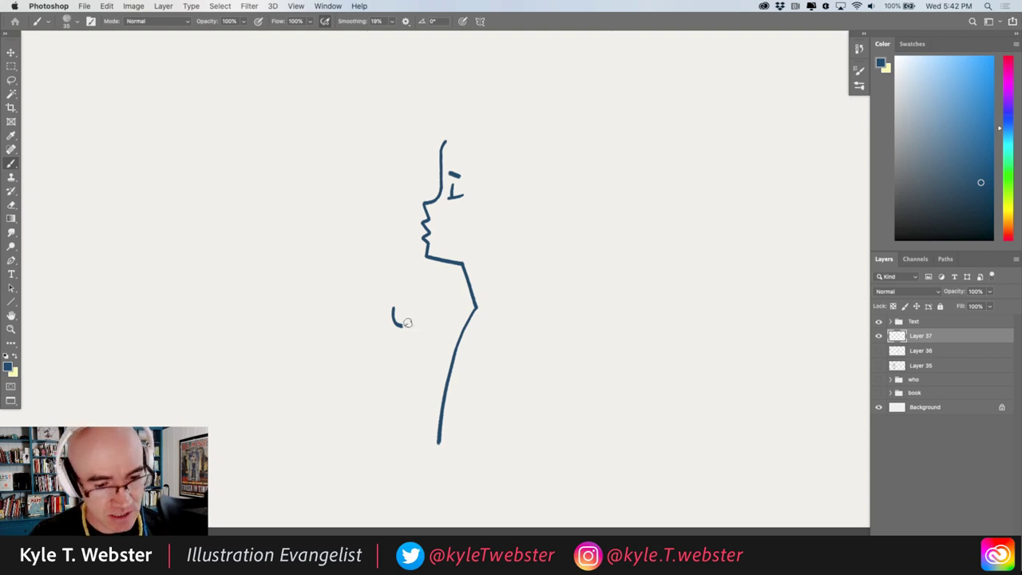
left_click_drag(402, 327, 403, 349)
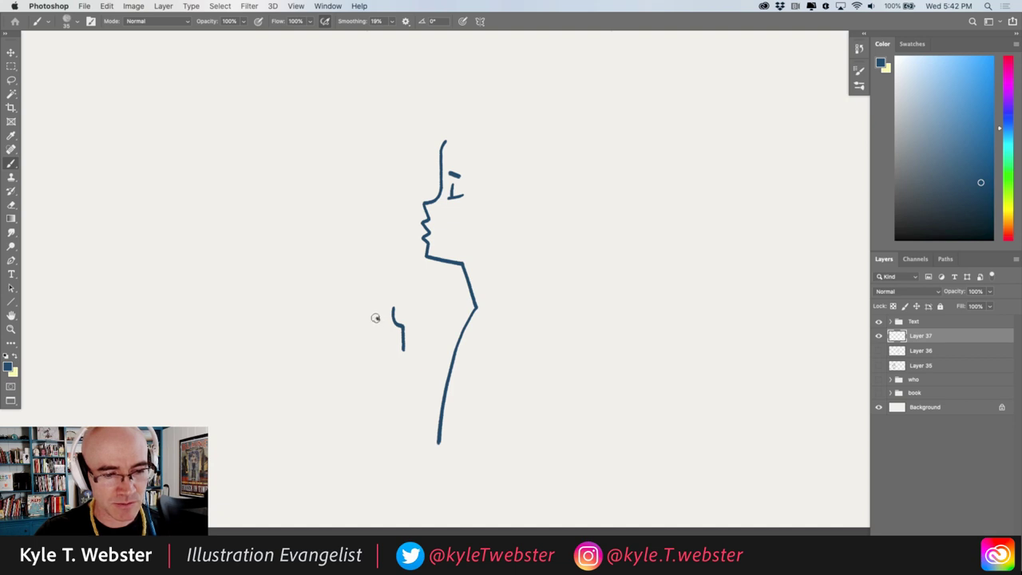
left_click_drag(380, 321, 366, 315)
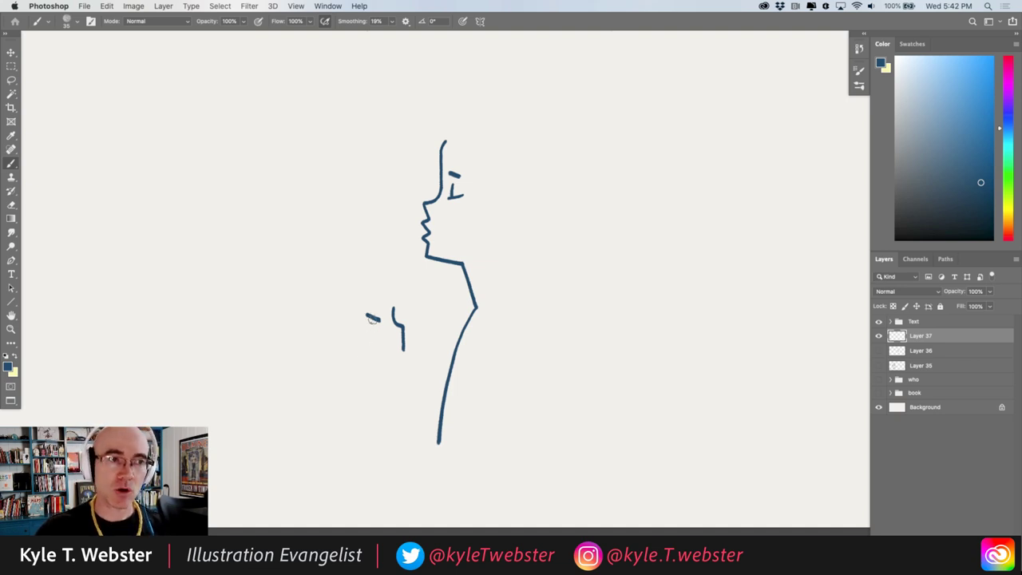
left_click_drag(378, 321, 366, 311)
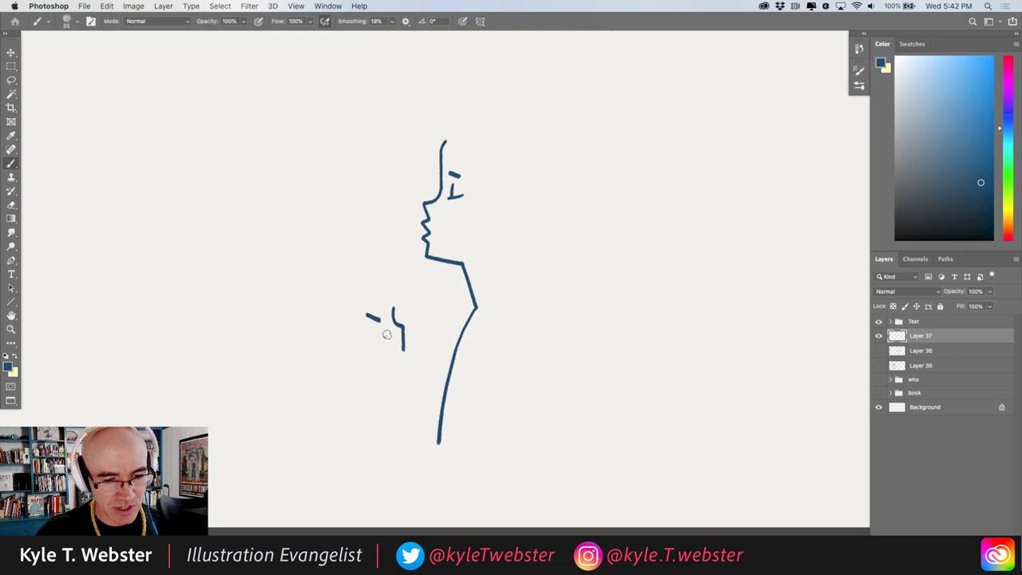
mouse_move(387, 335)
left_mouse_down()
mouse_move(373, 329)
mouse_move(375, 351)
left_mouse_up()
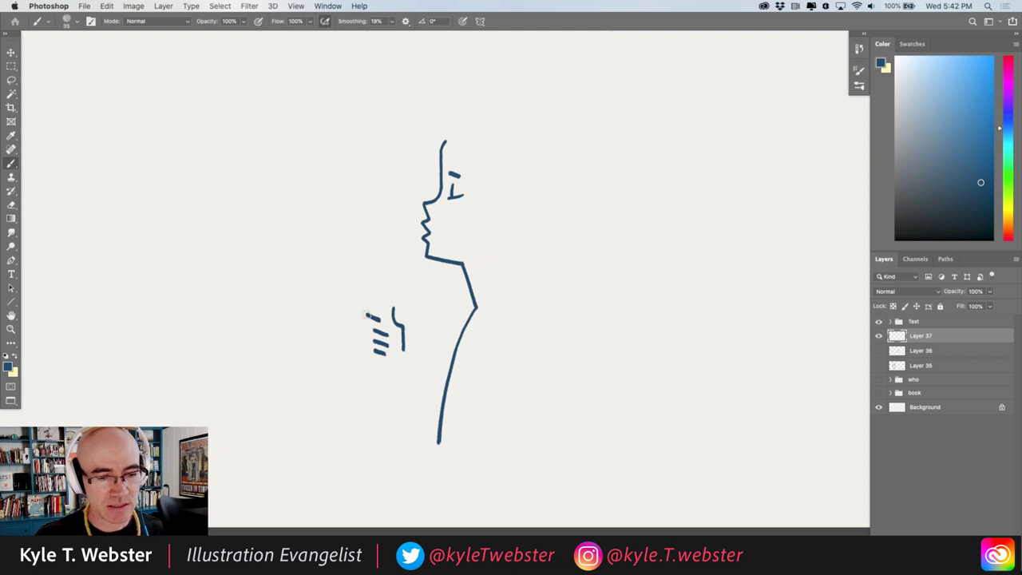
left_click_drag(368, 315, 368, 327)
mouse_move(368, 319)
left_mouse_down()
mouse_move(372, 354)
mouse_move(392, 365)
left_mouse_up()
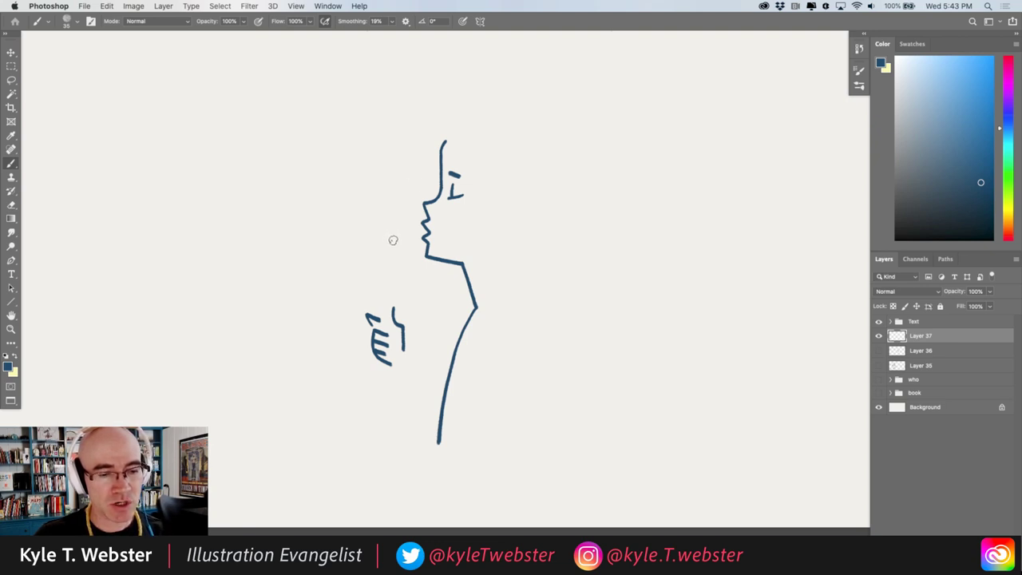
Draw a bubble wand's oval loop and handle into the hand, plus the arm line to the body.
mouse_move(393, 246)
left_mouse_down()
mouse_move(387, 222)
mouse_move(384, 244)
mouse_move(391, 251)
mouse_move(395, 239)
left_mouse_up()
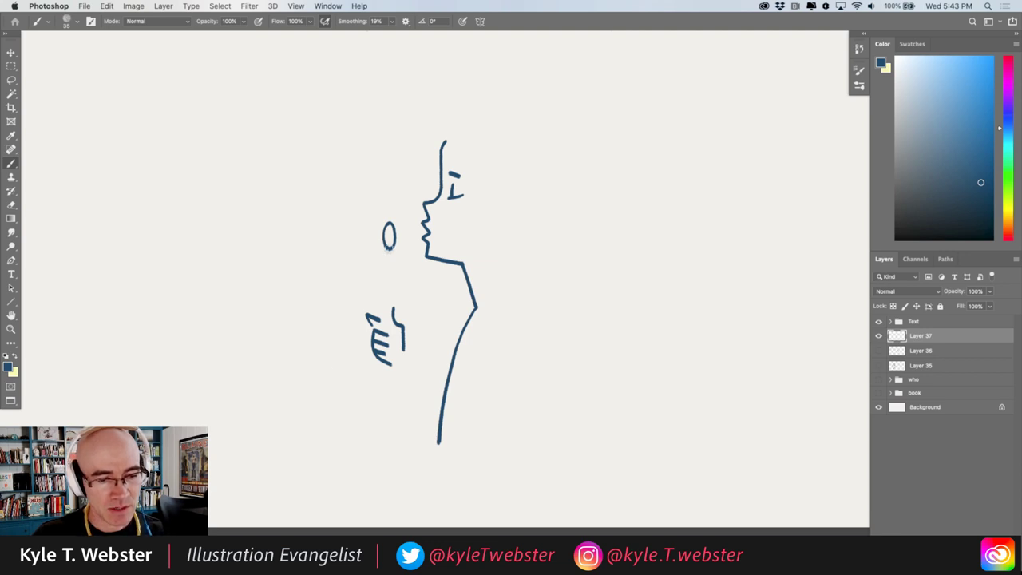
left_click_drag(389, 249, 387, 323)
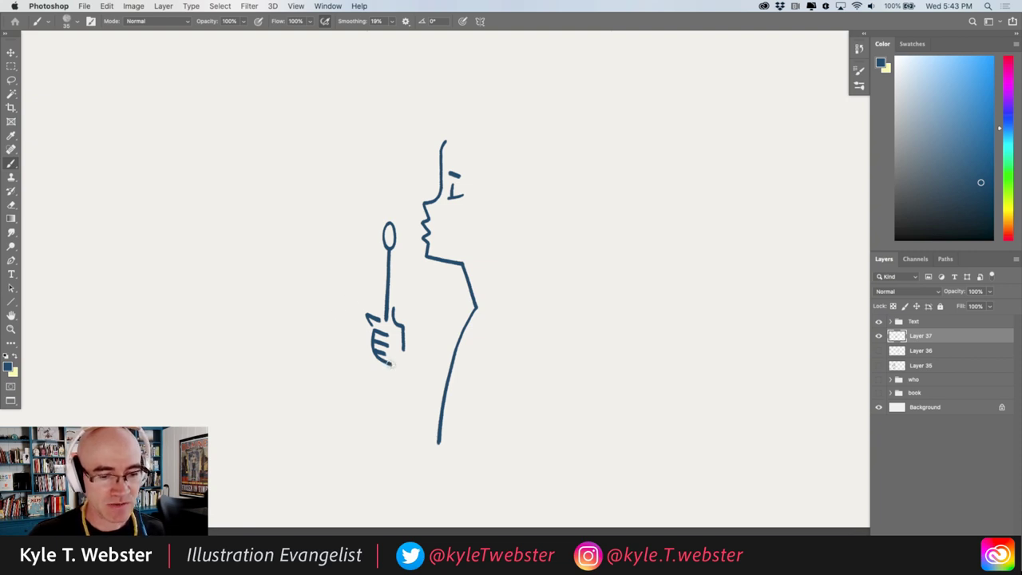
left_click_drag(390, 362, 441, 423)
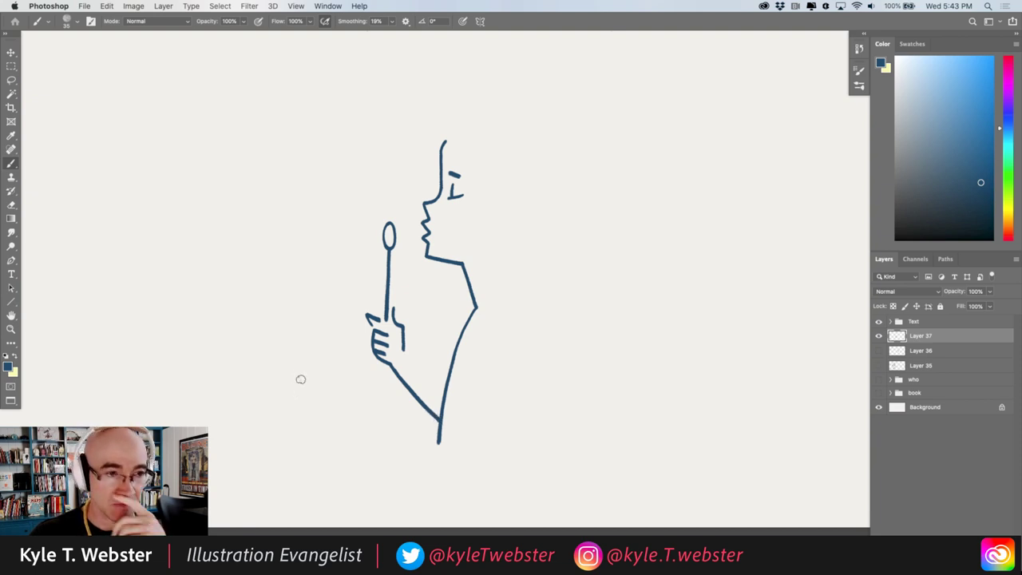
Draw the long right-side back line, join it to the neck, and sketch the back of the head.
scroll(393, 292, "right", 5)
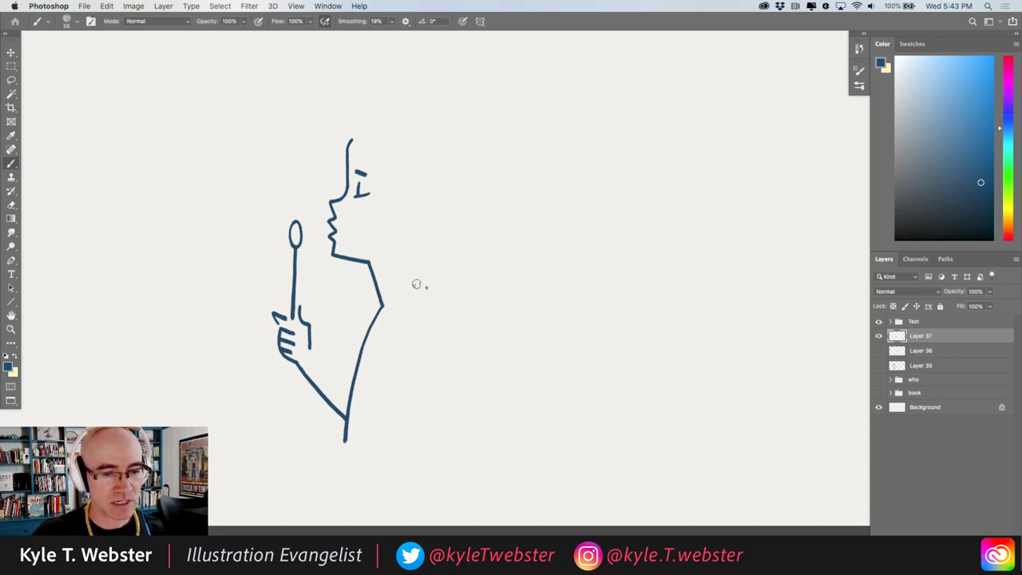
left_click(427, 288)
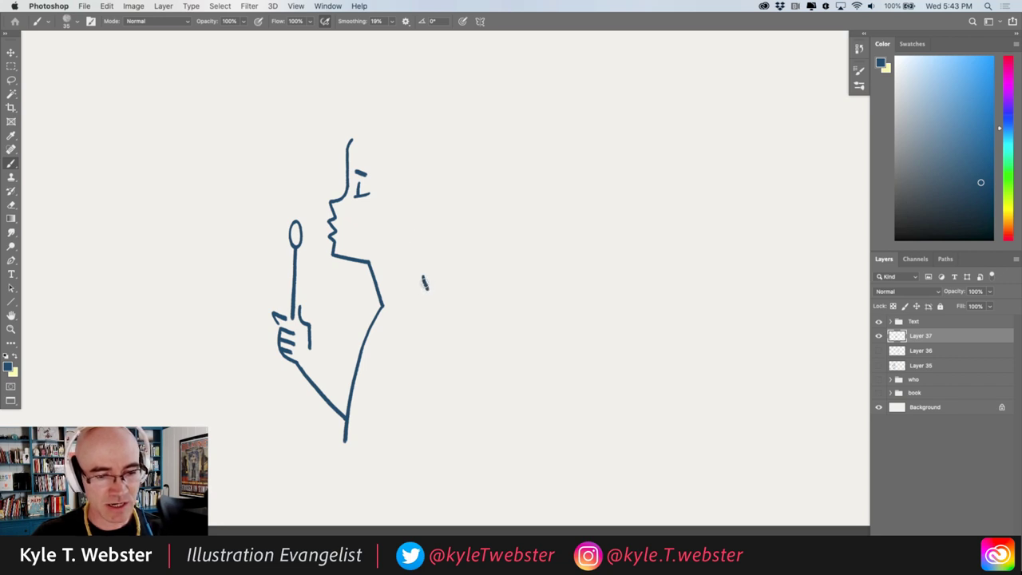
mouse_move(426, 287)
left_mouse_down()
mouse_move(452, 357)
mouse_move(457, 439)
left_mouse_up()
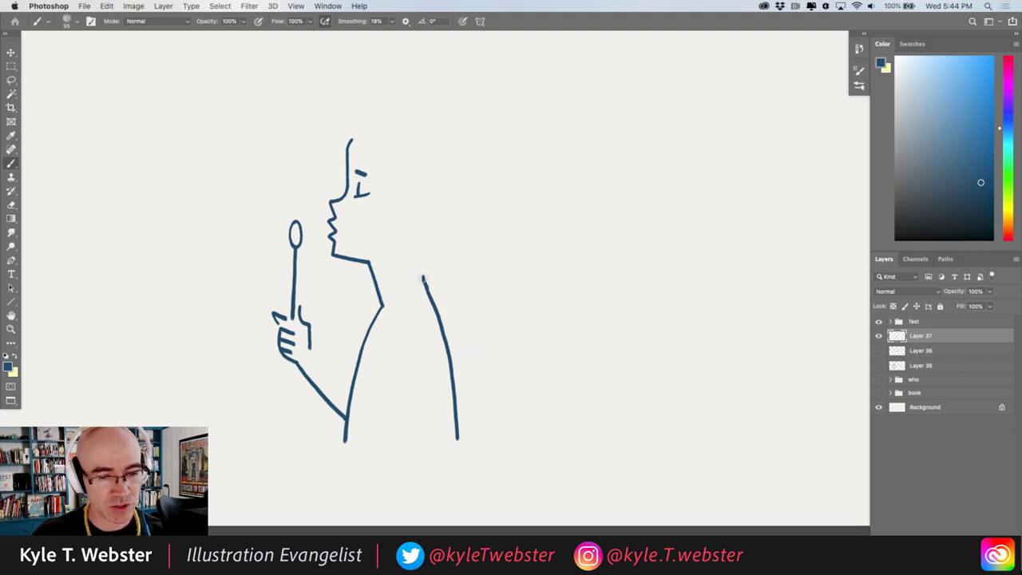
mouse_move(423, 278)
left_mouse_down()
mouse_move(417, 254)
mouse_move(437, 216)
left_mouse_up()
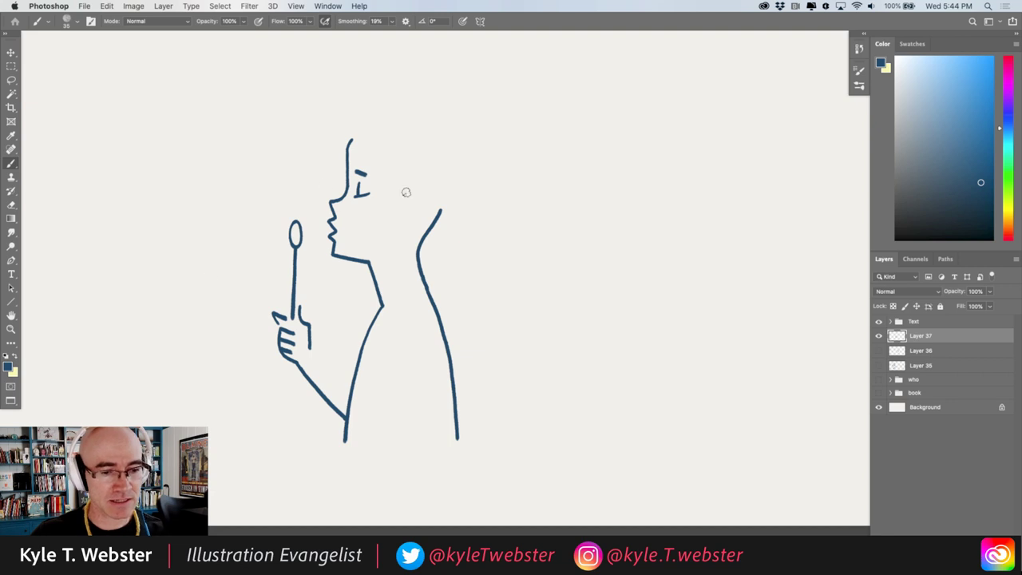
key("super+z")
left_click_drag(443, 211, 423, 281)
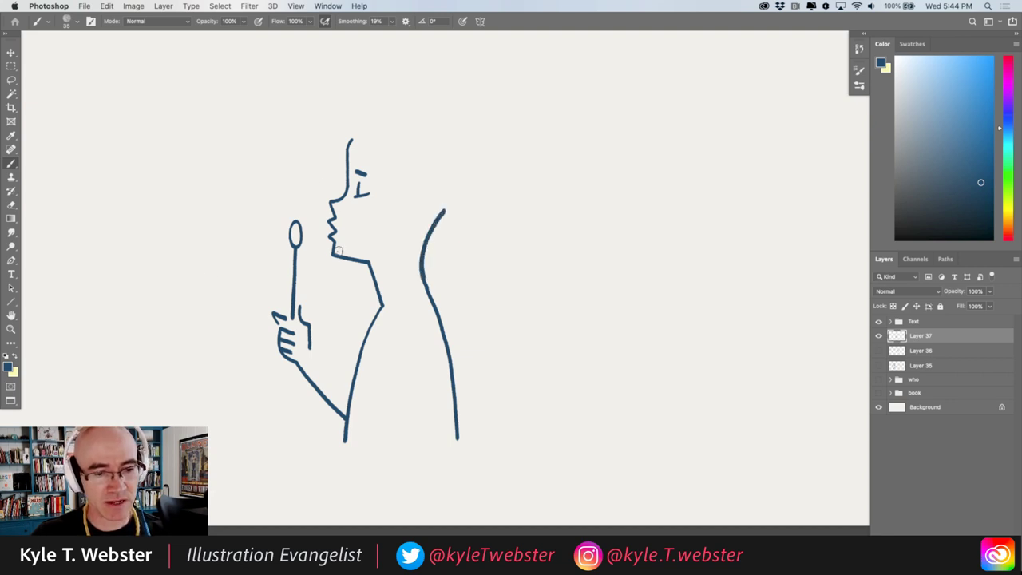
mouse_move(443, 211)
left_mouse_down()
mouse_move(436, 232)
mouse_move(466, 146)
mouse_move(408, 122)
mouse_move(365, 127)
left_mouse_up()
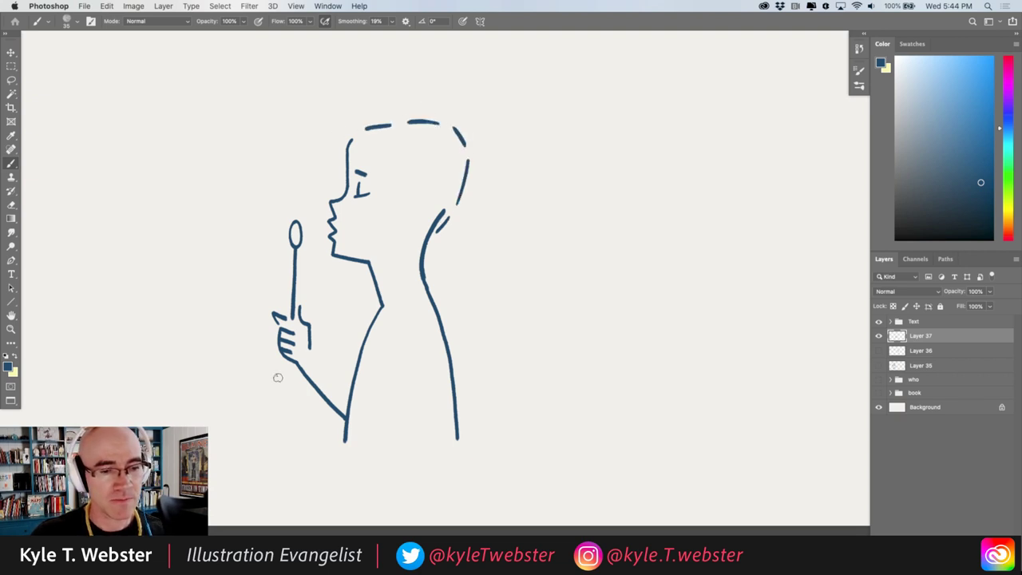
Undo two head outline strokes, then draw a shoulder curve and rounded arm inside the torso.
key("super+z")
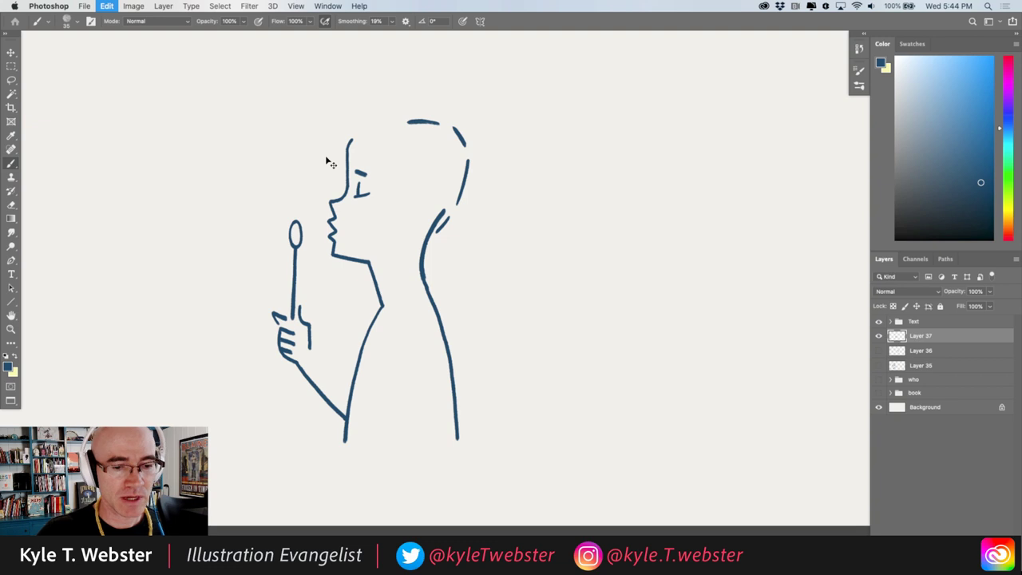
key("super+z")
key("super+z")
key("super+z")
key("super+z")
key("super+z")
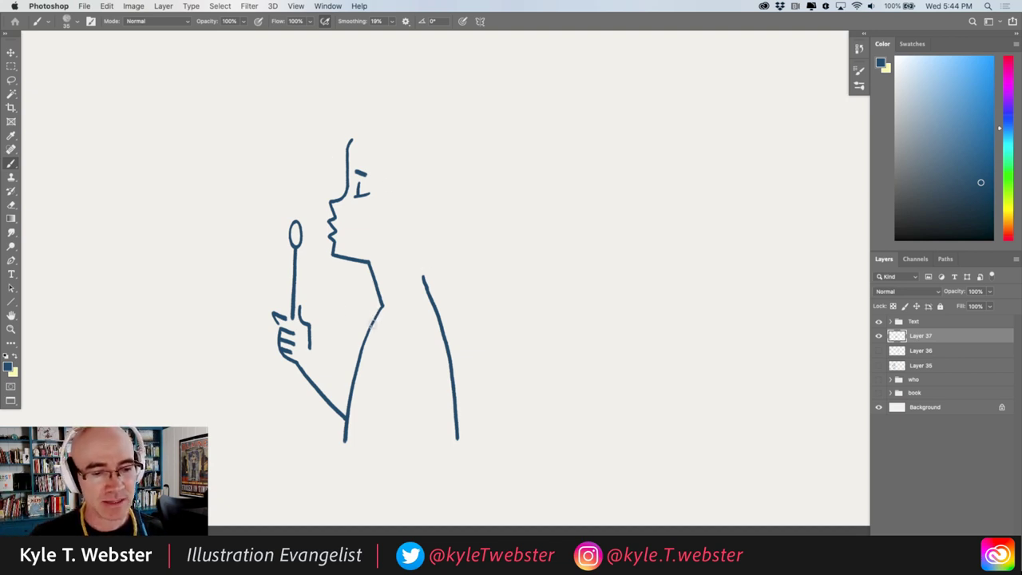
scroll(310, 224, "up", 1)
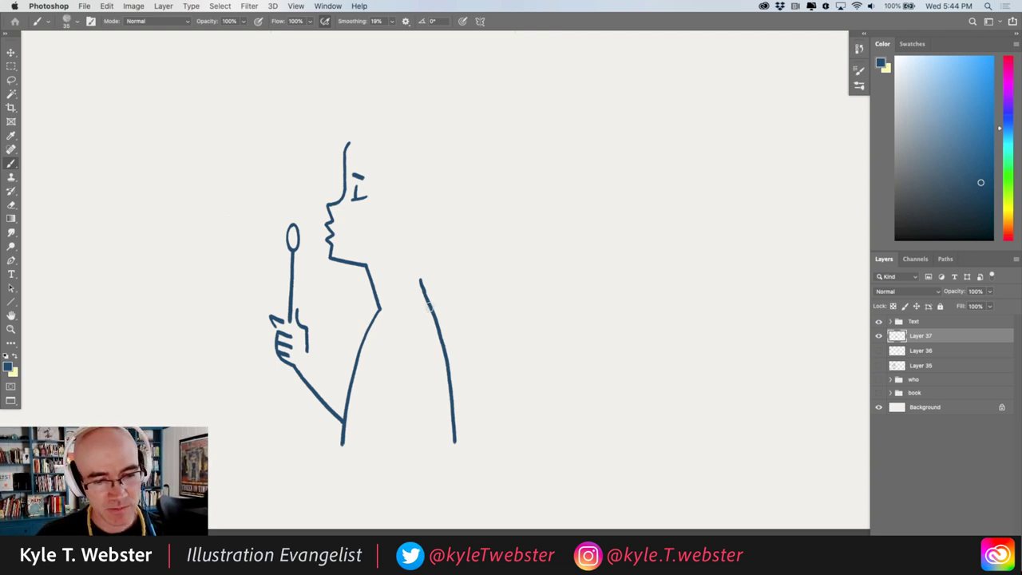
left_click_drag(427, 304, 369, 337)
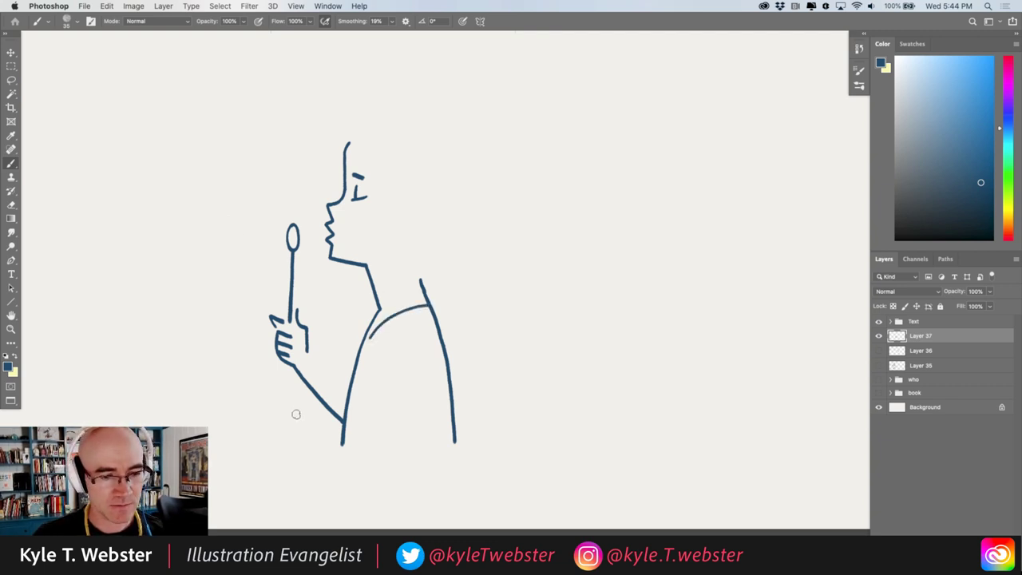
mouse_move(444, 352)
left_mouse_down()
mouse_move(422, 336)
mouse_move(392, 360)
mouse_move(390, 382)
left_mouse_up()
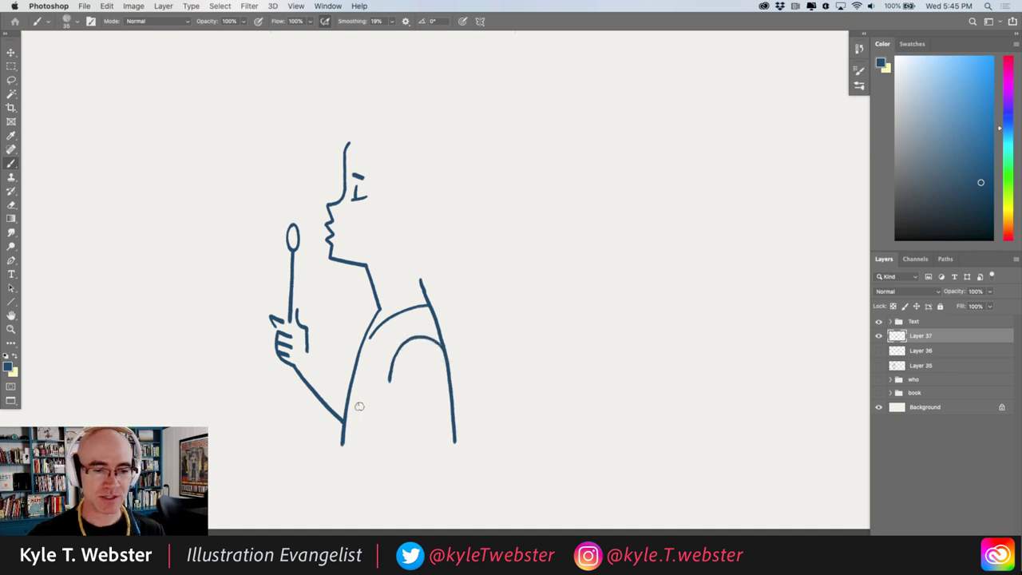
left_click_drag(271, 259, 443, 311)
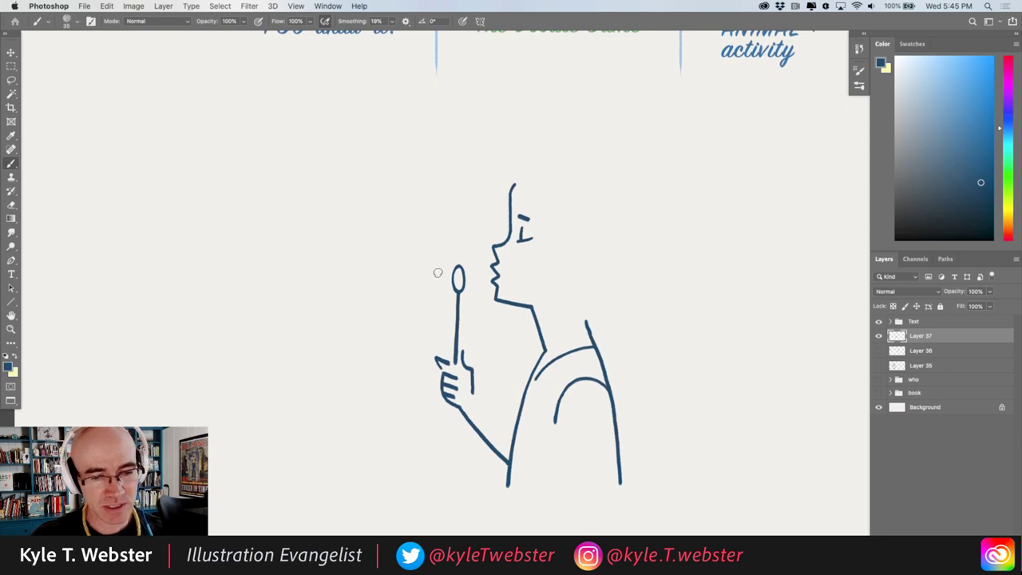
Draw two bubbles off the wand, with a shine highlight and a small bump on the left.
mouse_move(445, 274)
left_mouse_down()
mouse_move(397, 262)
mouse_move(383, 280)
mouse_move(395, 297)
mouse_move(447, 284)
left_mouse_up()
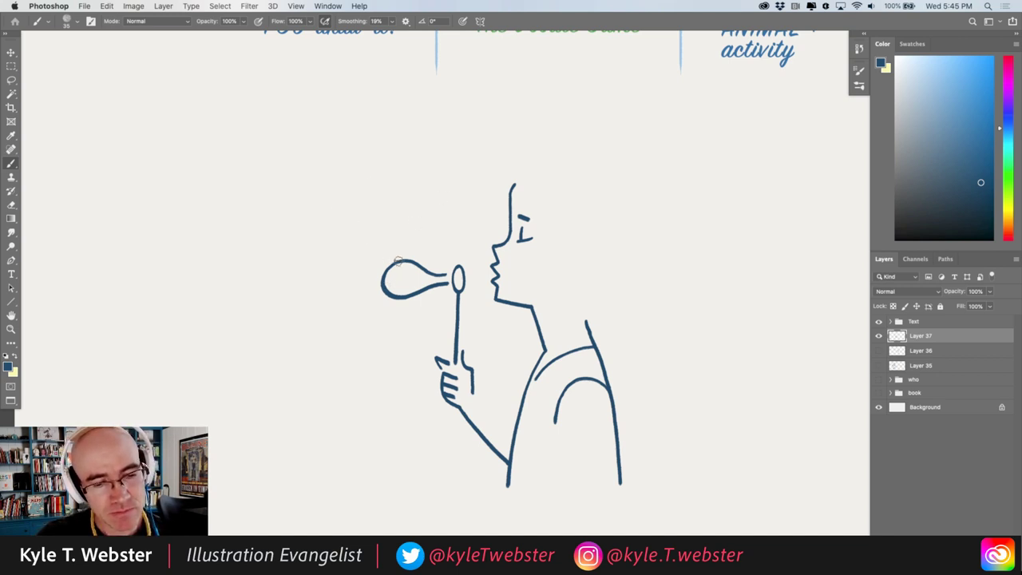
mouse_move(397, 253)
left_mouse_down()
mouse_move(358, 246)
mouse_move(347, 279)
mouse_move(366, 297)
mouse_move(387, 297)
mouse_move(400, 269)
left_mouse_up()
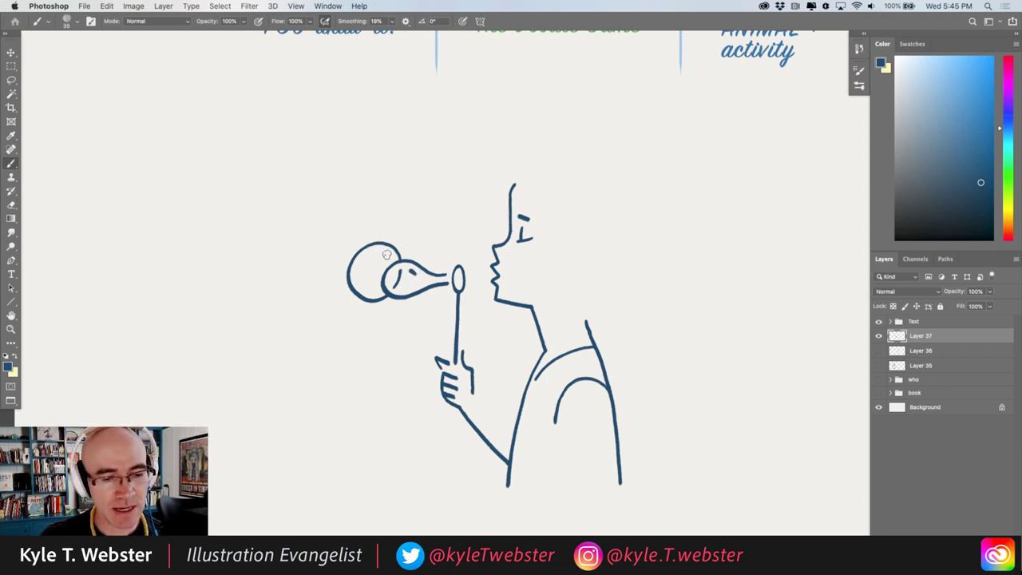
left_click_drag(375, 254, 391, 254)
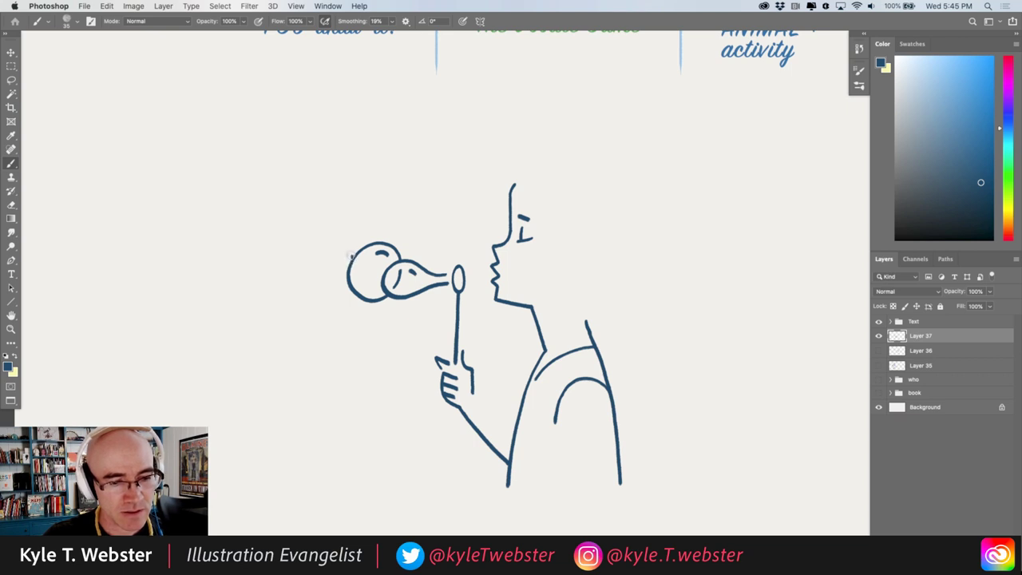
mouse_move(350, 255)
left_mouse_down()
mouse_move(329, 265)
mouse_move(351, 272)
left_mouse_up()
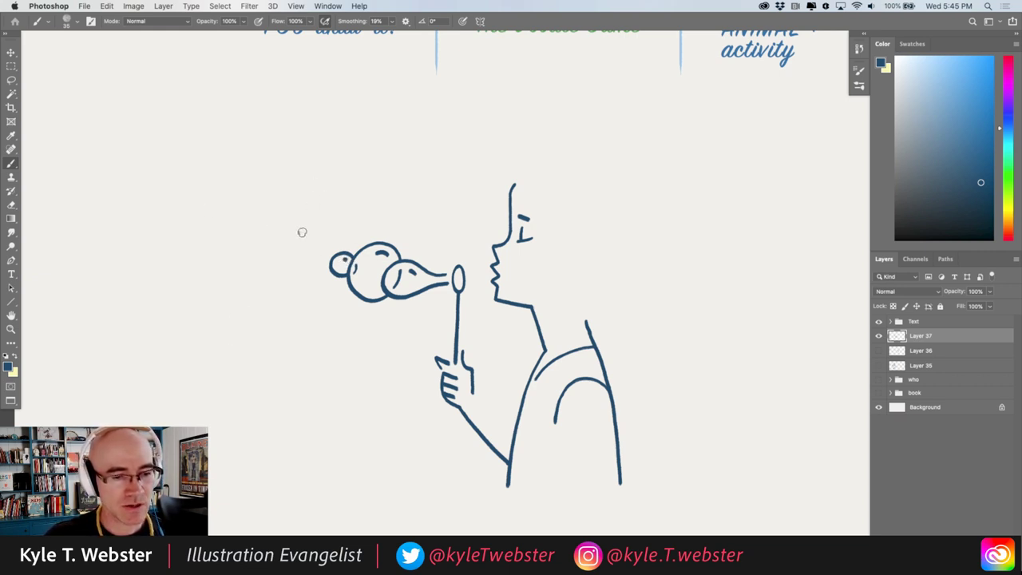
Scatter tiny bubbles and an arc above, below and left of the bubble stream.
mouse_move(317, 215)
left_mouse_down()
mouse_move(294, 204)
mouse_move(277, 213)
mouse_move(275, 245)
mouse_move(309, 251)
mouse_move(313, 209)
left_mouse_up()
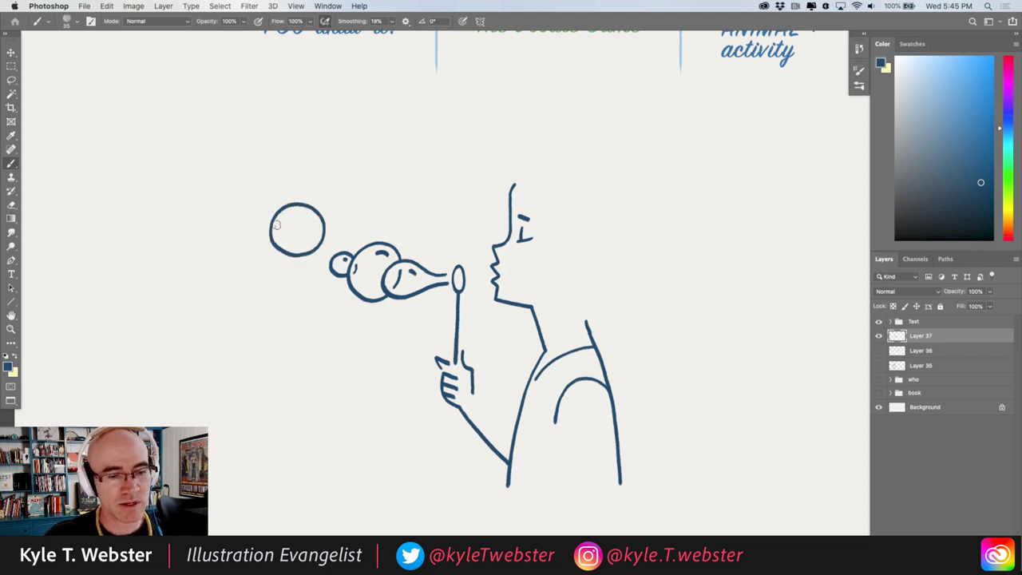
left_click_drag(317, 281, 318, 285)
left_click_drag(384, 314, 385, 313)
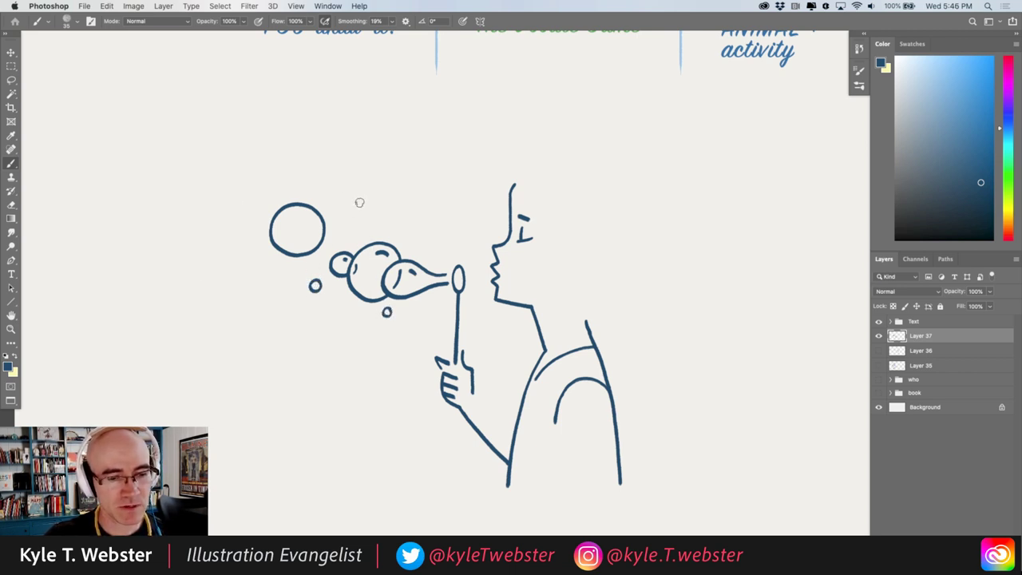
left_click_drag(356, 207, 355, 204)
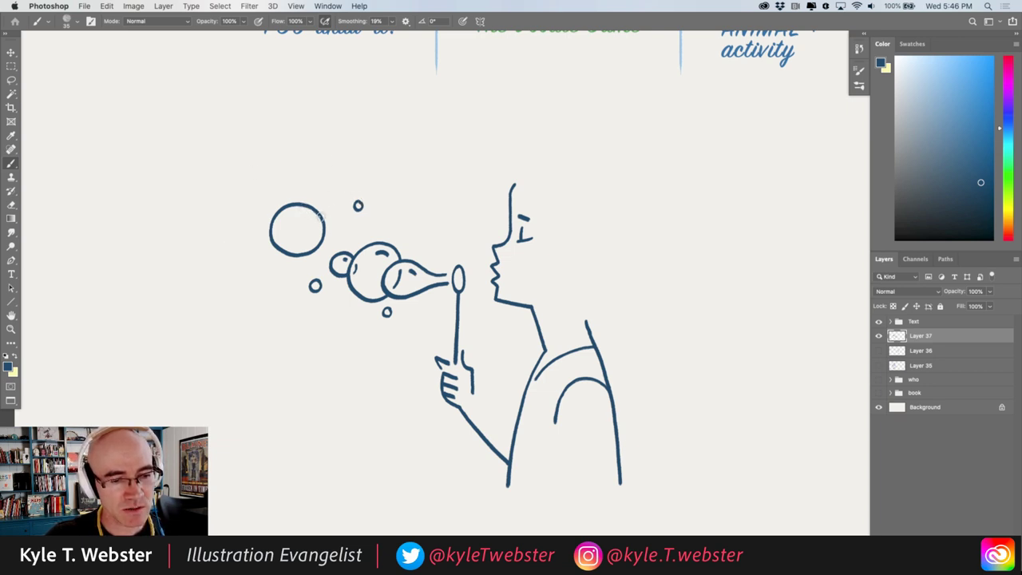
mouse_move(319, 216)
left_mouse_down()
mouse_move(322, 200)
mouse_move(303, 210)
left_mouse_up()
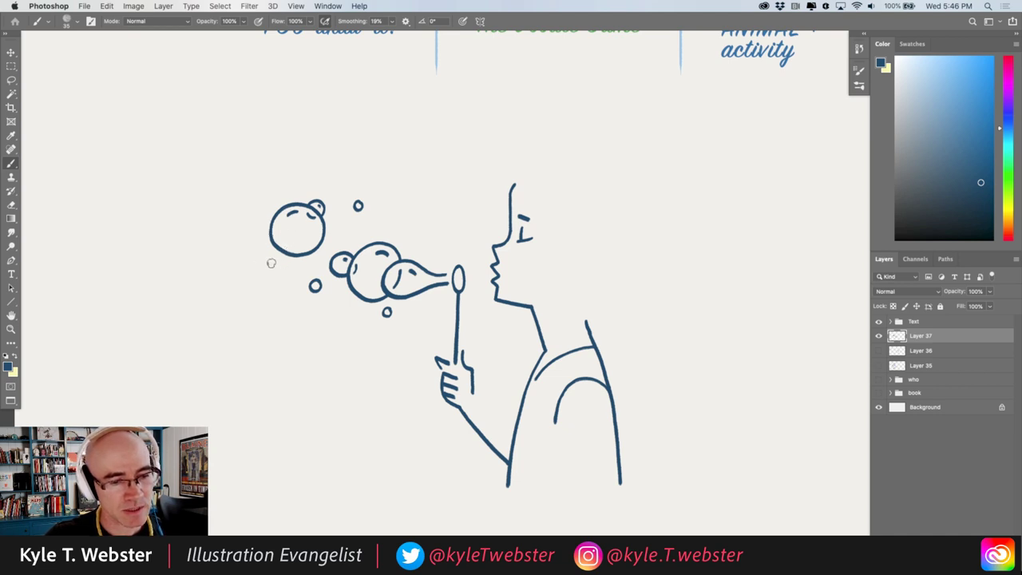
mouse_move(274, 263)
left_mouse_down()
mouse_move(255, 267)
mouse_move(268, 288)
mouse_move(279, 266)
mouse_move(271, 262)
left_mouse_up()
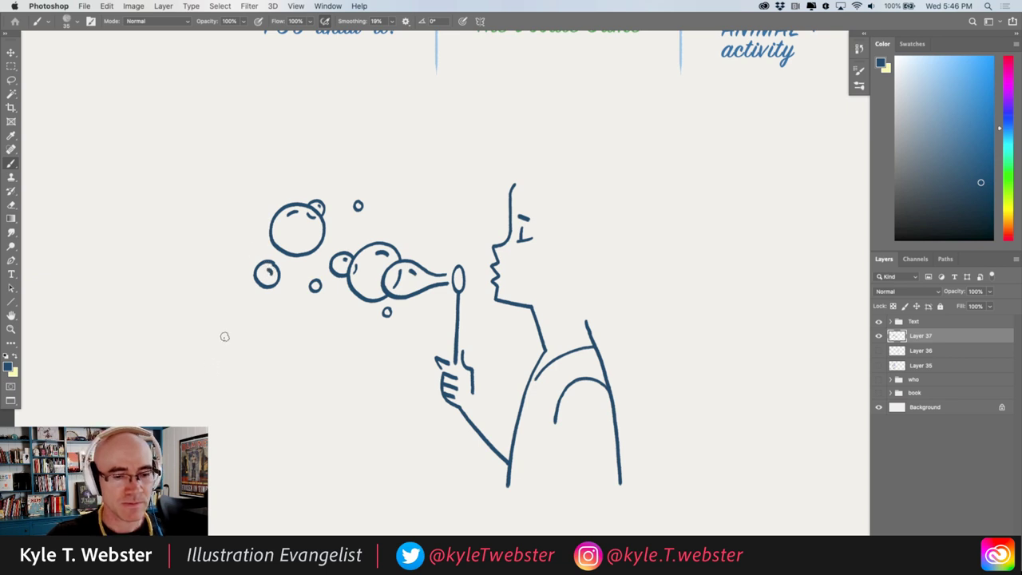
left_click_drag(273, 357, 241, 361)
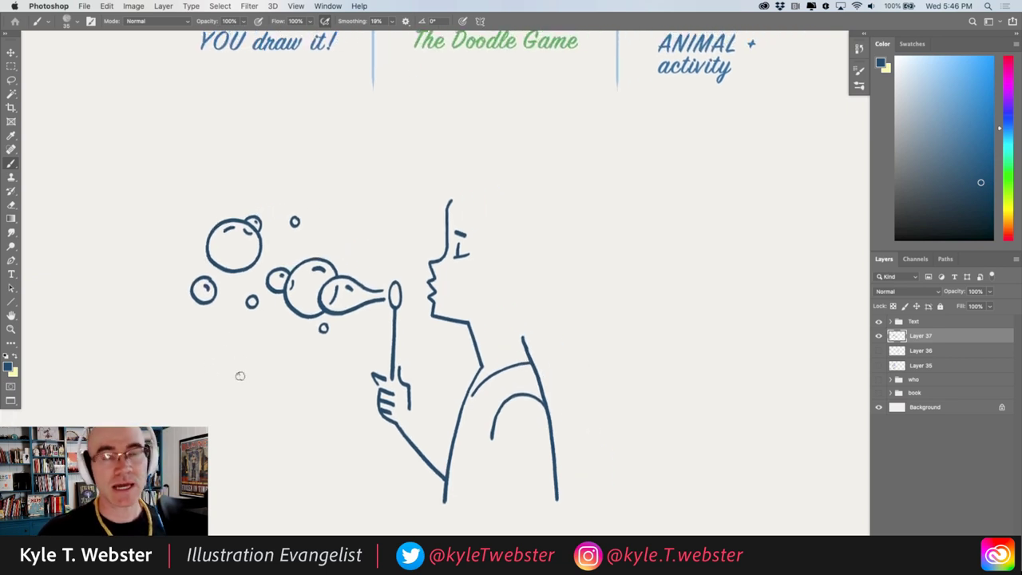
Draw the kid's ear as an arc beside the face.
scroll(240, 376, "down", 5)
scroll(239, 375, "right", 5)
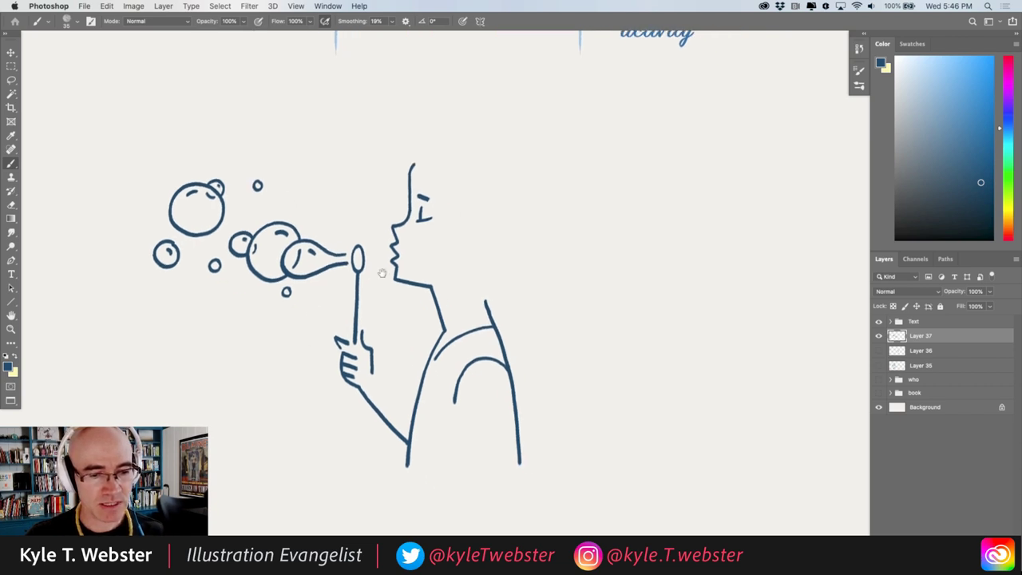
scroll(383, 273, "up", 3)
scroll(382, 273, "right", 1)
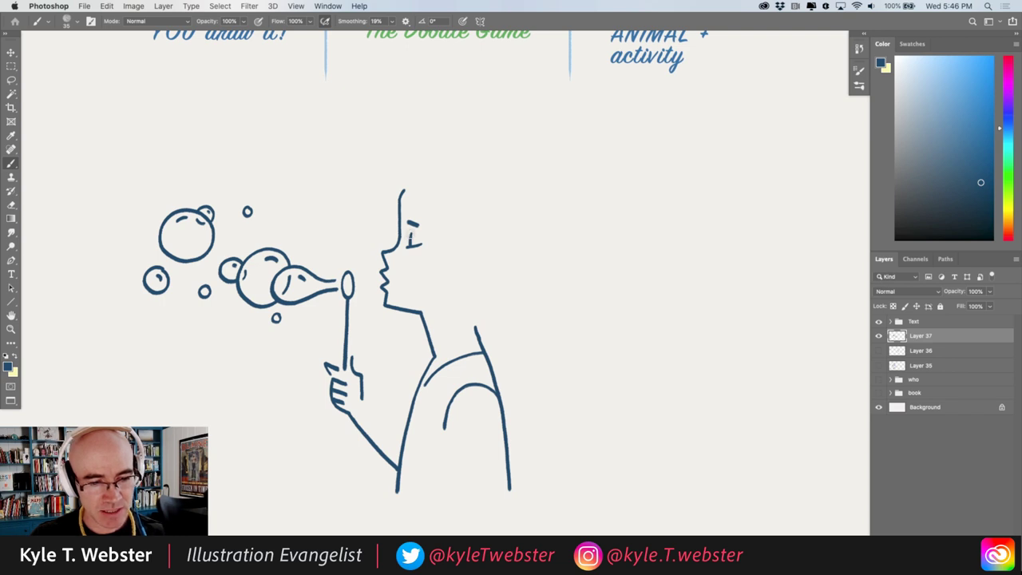
left_click(461, 238)
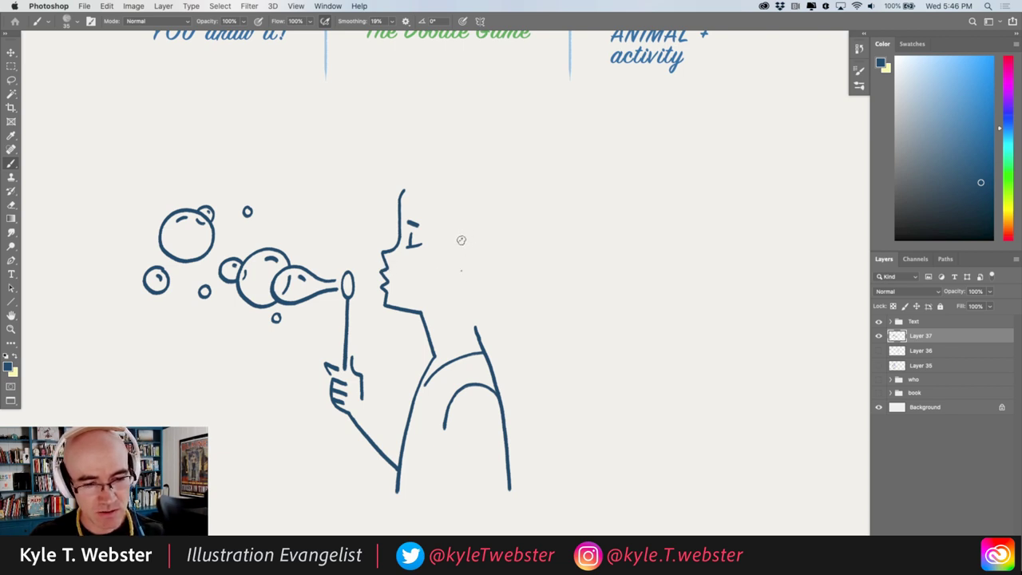
mouse_move(462, 241)
left_mouse_down()
mouse_move(481, 251)
mouse_move(460, 270)
left_mouse_up()
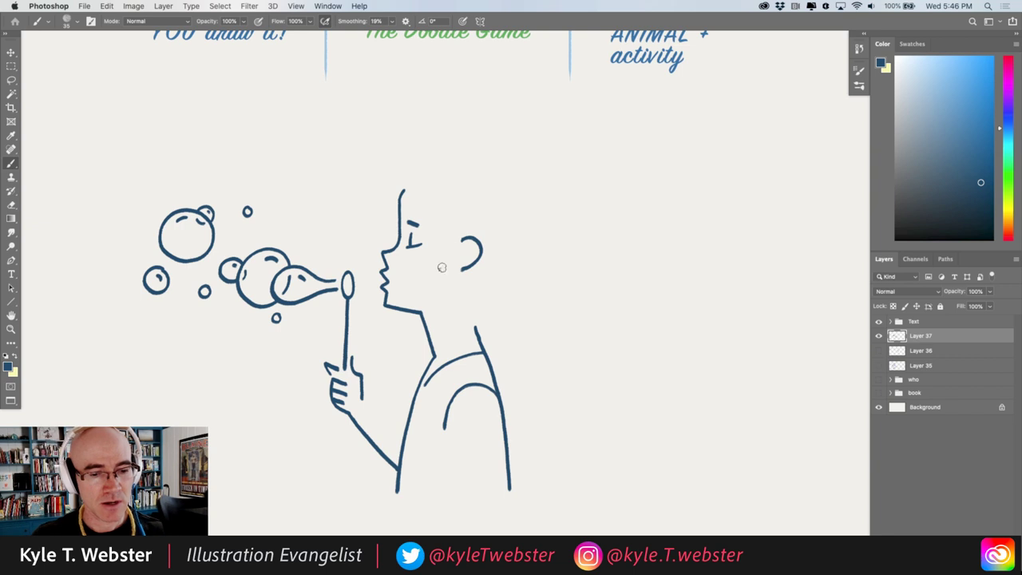
Brush curls on the neck, above the ear, atop the head and right of the face.
mouse_move(460, 280)
left_mouse_down()
mouse_move(455, 306)
mouse_move(479, 304)
mouse_move(490, 338)
left_mouse_up()
mouse_move(440, 205)
left_mouse_down()
mouse_move(437, 224)
mouse_move(474, 230)
left_mouse_up()
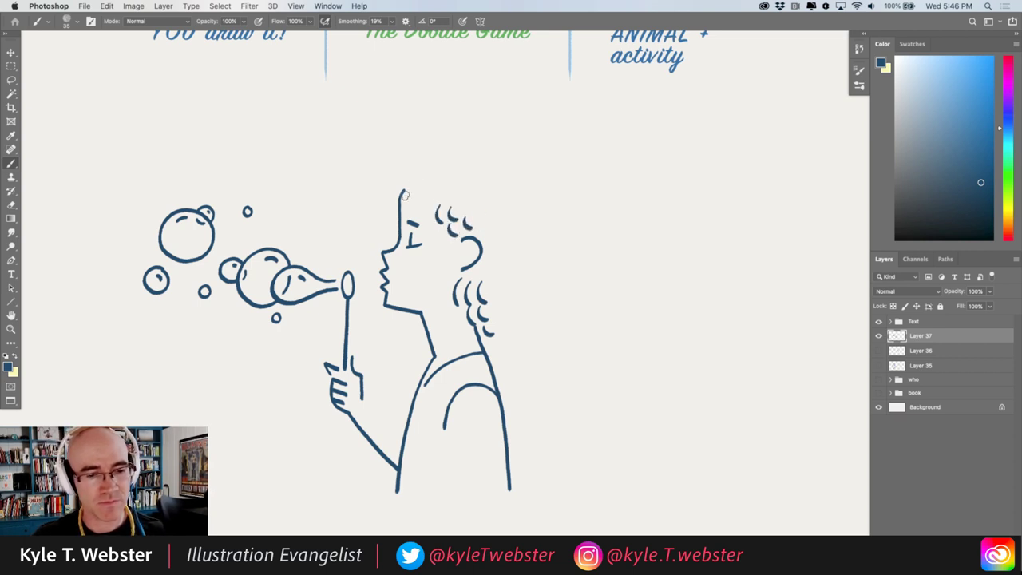
mouse_move(406, 181)
left_mouse_down()
mouse_move(401, 200)
mouse_move(429, 200)
left_mouse_up()
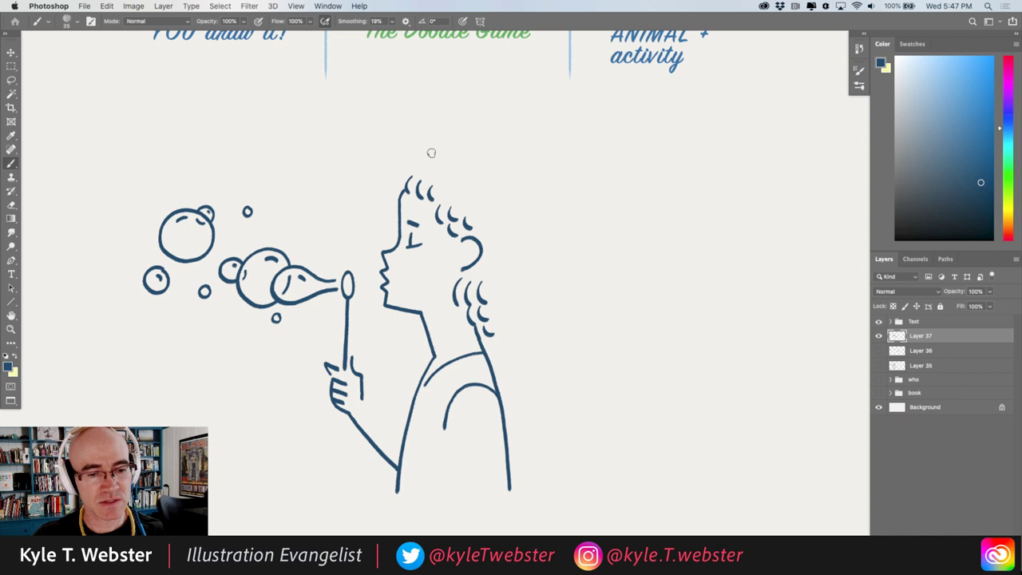
mouse_move(502, 283)
left_mouse_down()
mouse_move(498, 297)
mouse_move(521, 307)
left_mouse_up()
left_click_drag(508, 306, 511, 327)
mouse_move(489, 254)
left_mouse_down()
mouse_move(488, 273)
mouse_move(515, 275)
left_mouse_up()
Fill in curls along the top, back and top-right of the head and behind the face.
mouse_move(497, 226)
left_mouse_down()
mouse_move(500, 246)
mouse_move(519, 258)
mouse_move(486, 241)
left_mouse_up()
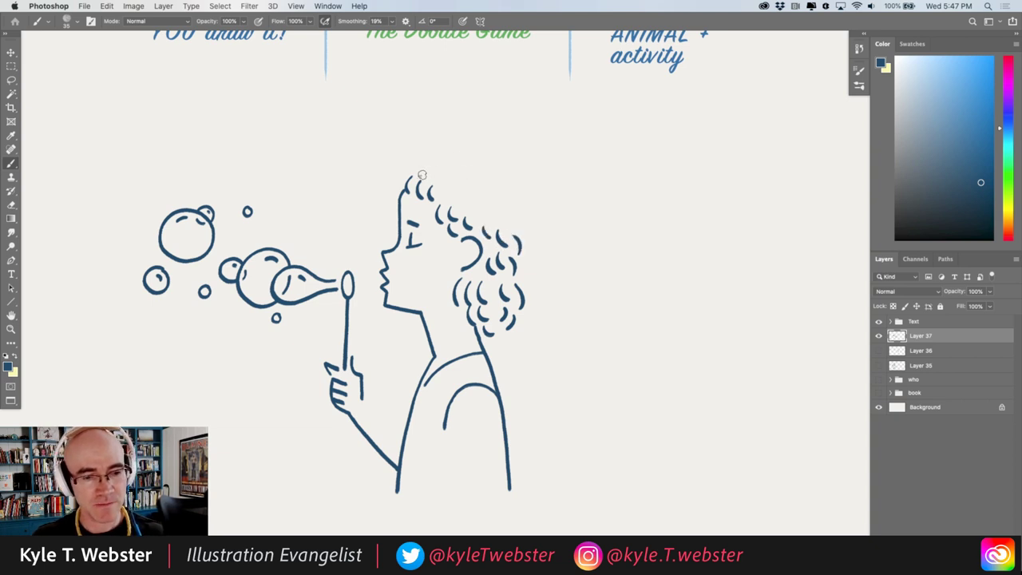
mouse_move(420, 177)
left_mouse_down()
mouse_move(452, 199)
mouse_move(465, 177)
mouse_move(467, 191)
mouse_move(494, 196)
mouse_move(483, 211)
mouse_move(492, 217)
left_mouse_up()
mouse_move(481, 172)
left_mouse_down()
mouse_move(499, 197)
mouse_move(510, 194)
mouse_move(506, 182)
mouse_move(535, 268)
left_mouse_up()
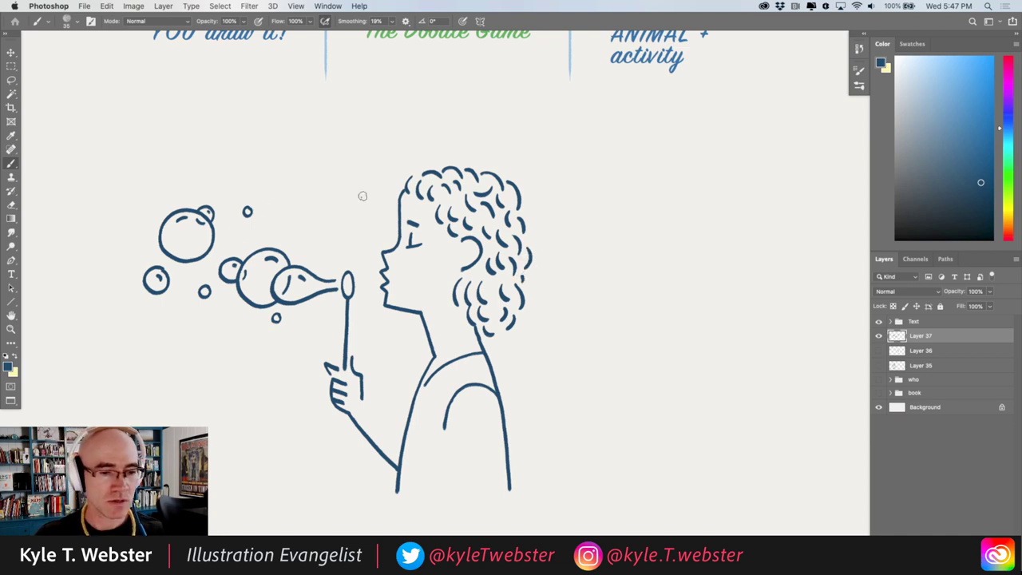
left_click_drag(443, 236, 439, 245)
left_click_drag(452, 221, 445, 230)
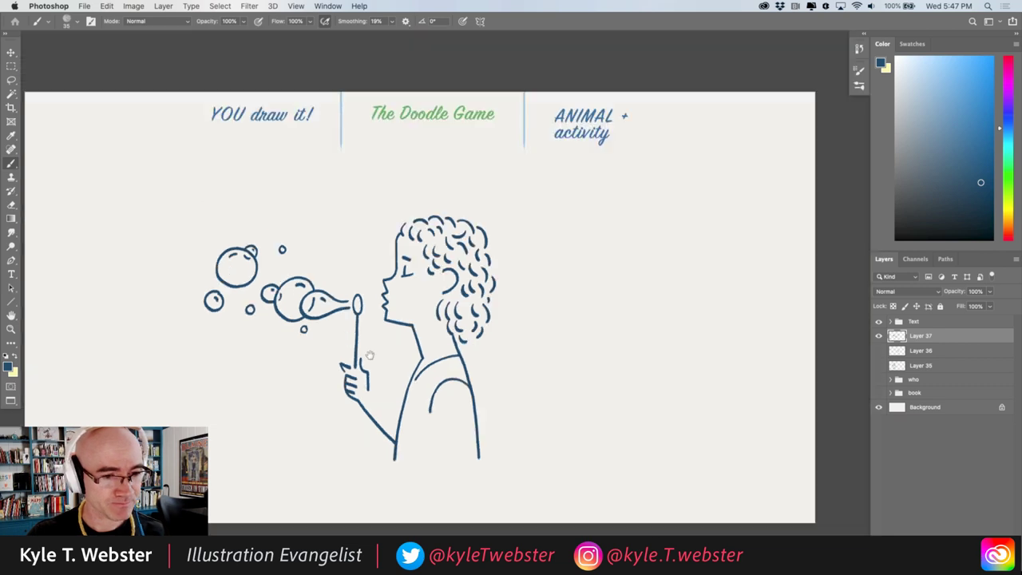
Scale down the bubble-blowing kid and move it to the canvas's right side.
scroll(314, 360, "down", 3)
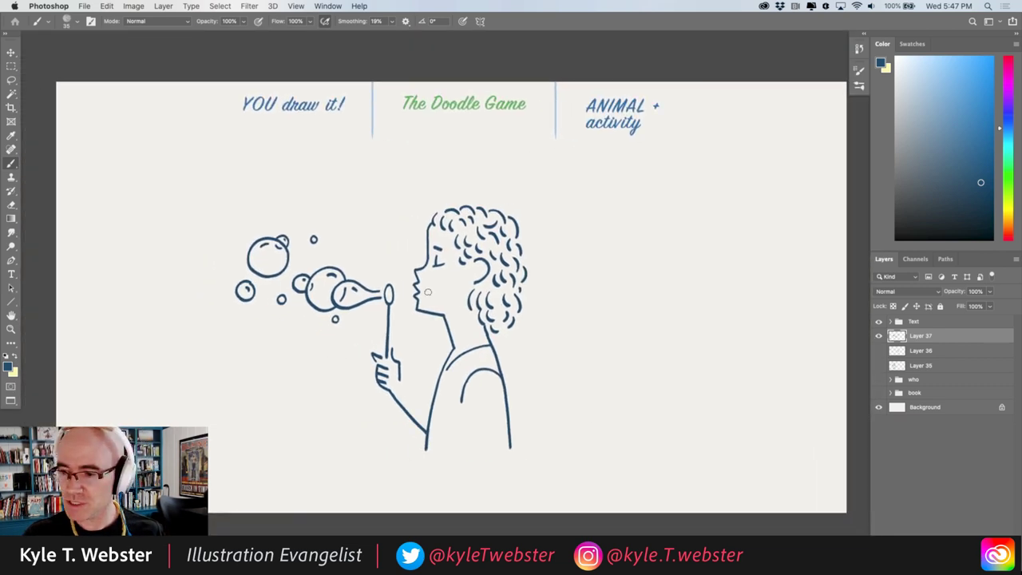
key("super+t")
mouse_move(226, 207)
left_mouse_down()
mouse_move(338, 258)
mouse_move(321, 261)
mouse_move(335, 272)
left_mouse_up()
mouse_move(370, 333)
left_mouse_down()
mouse_move(586, 288)
mouse_move(667, 285)
left_mouse_up()
key("Return")
key("b")
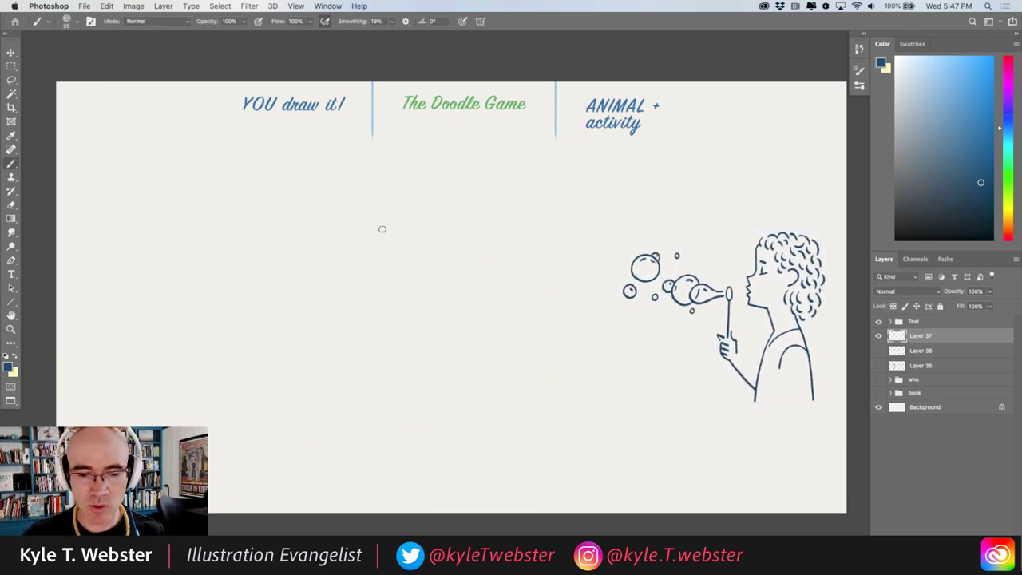
Add a new layer and brush a zigzag line on the canvas's left half.
scroll(389, 299, "down", 1)
scroll(389, 299, "right", 1)
key("super+shift+alt+n")
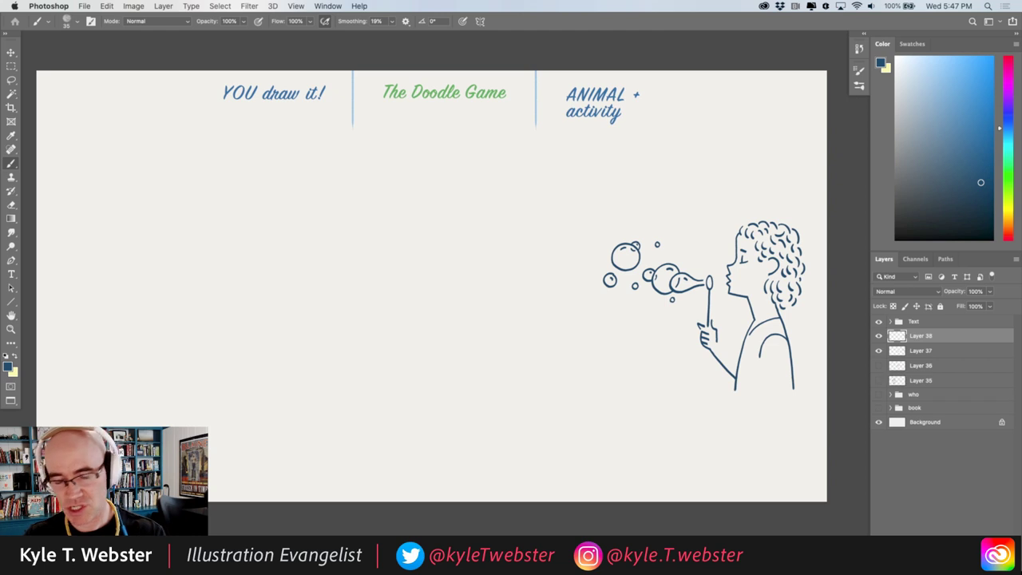
mouse_move(435, 240)
left_mouse_down()
mouse_move(371, 298)
mouse_move(278, 228)
mouse_move(284, 247)
mouse_move(232, 313)
left_mouse_up()
scroll(235, 402, "up", 2)
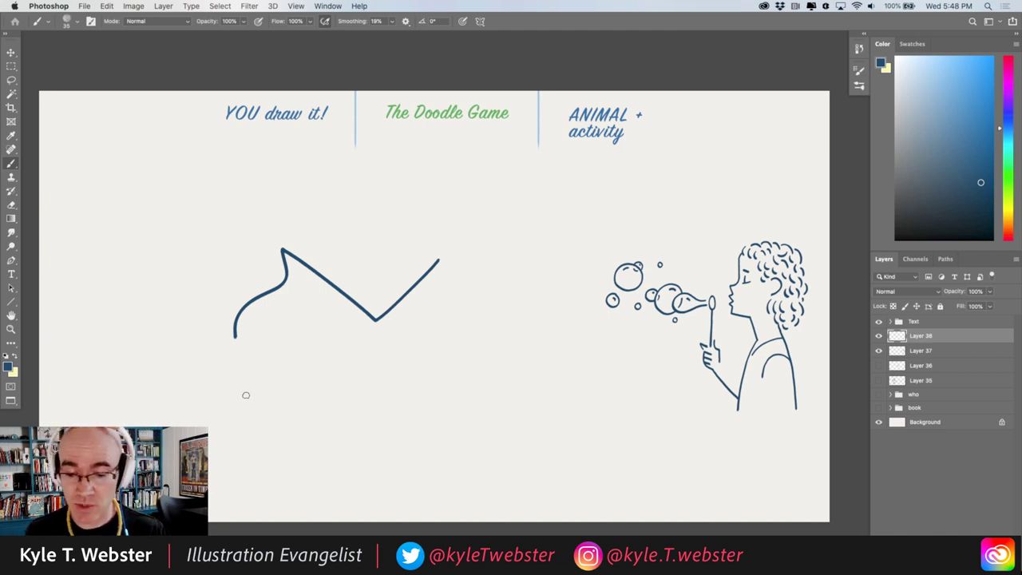
Hide Layers 38 and 37, show then hide Layer 35, and show Layer 38 again.
left_click(879, 336)
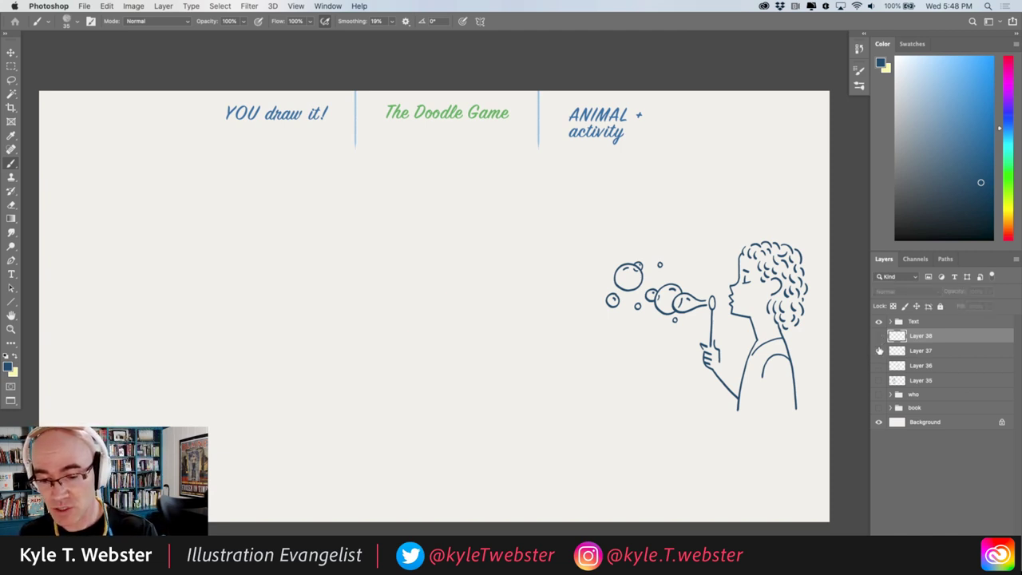
left_click(879, 351)
left_click(879, 381)
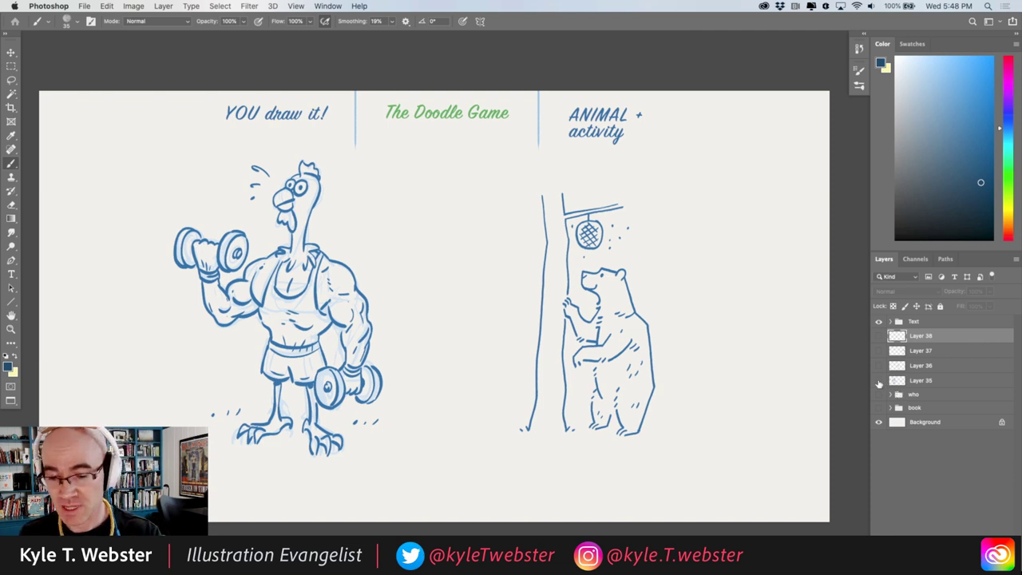
left_click(879, 380)
left_click(879, 336)
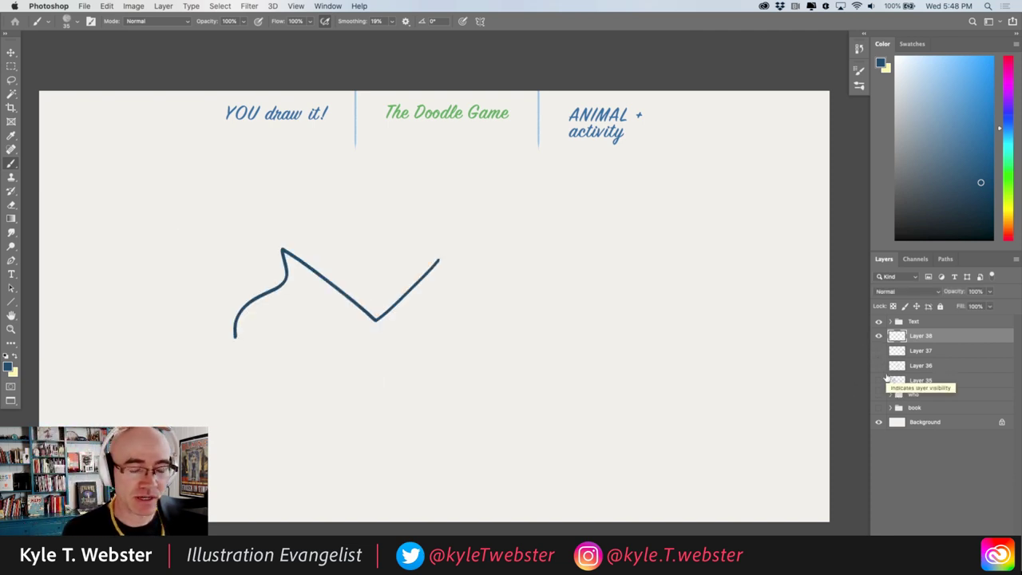
Rotate and shift the canvas view to bring the drawing upright.
key("r")
left_click_drag(189, 251, 399, 278)
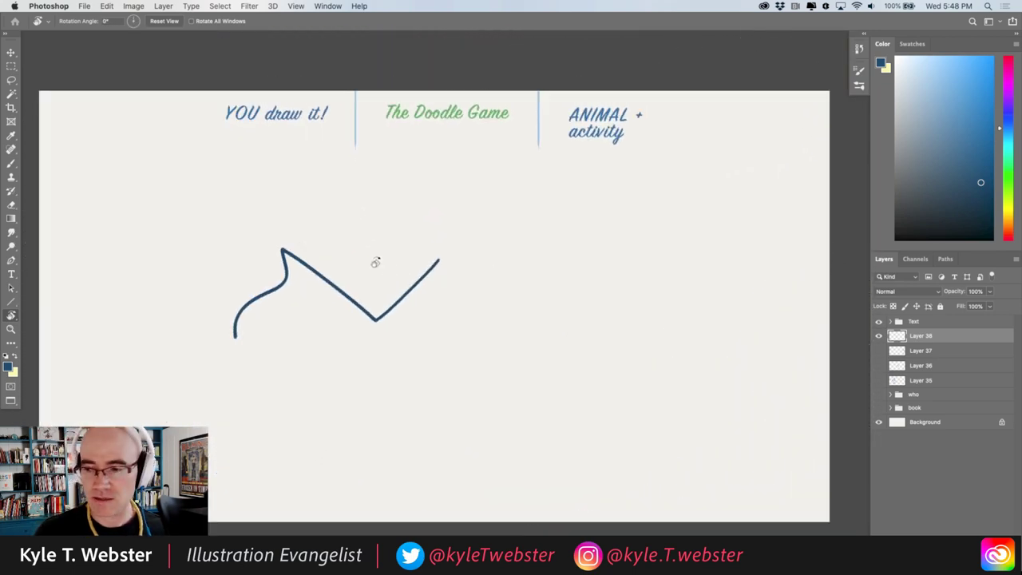
key("b")
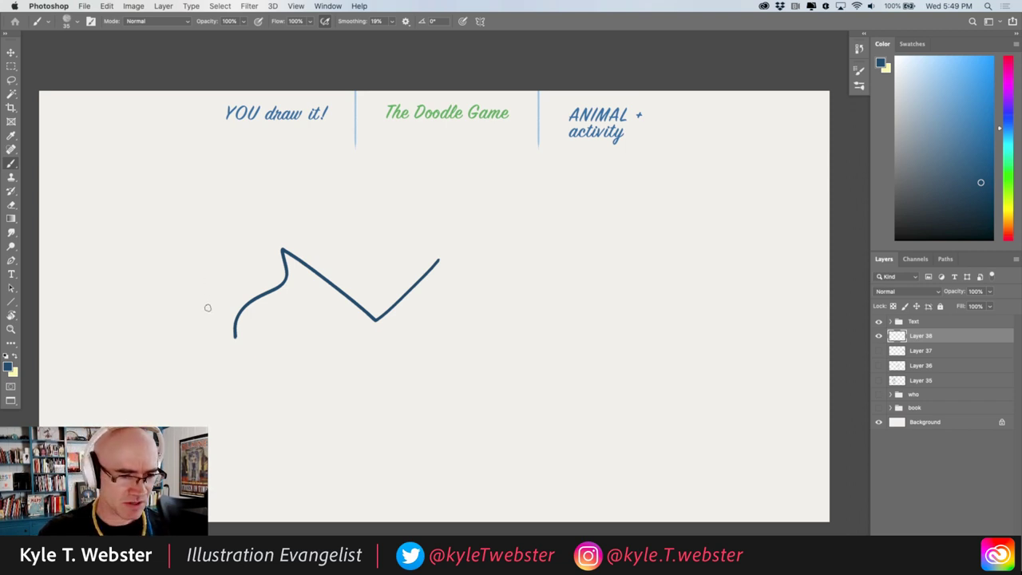
left_click_drag(213, 295, 244, 309)
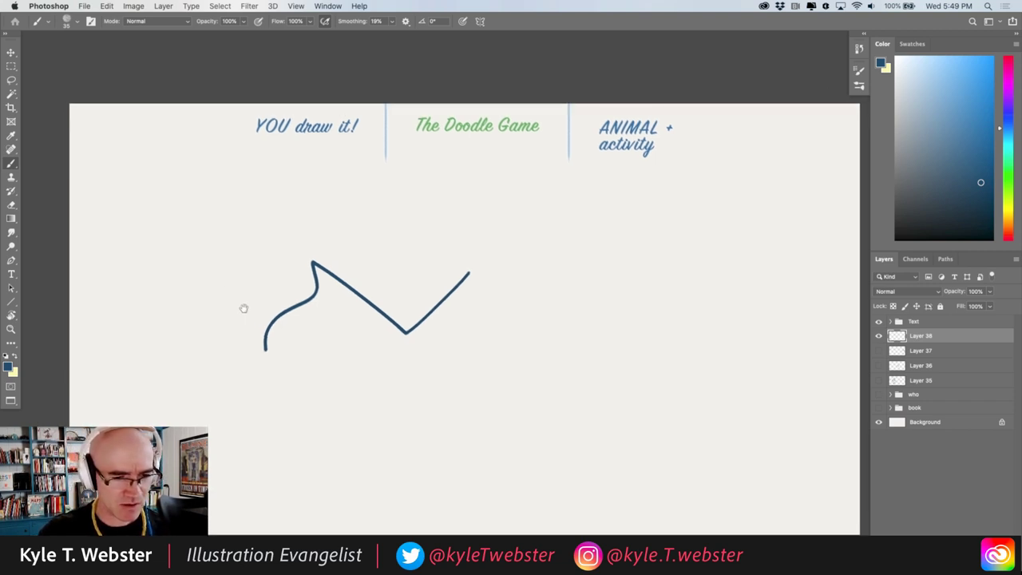
key("r")
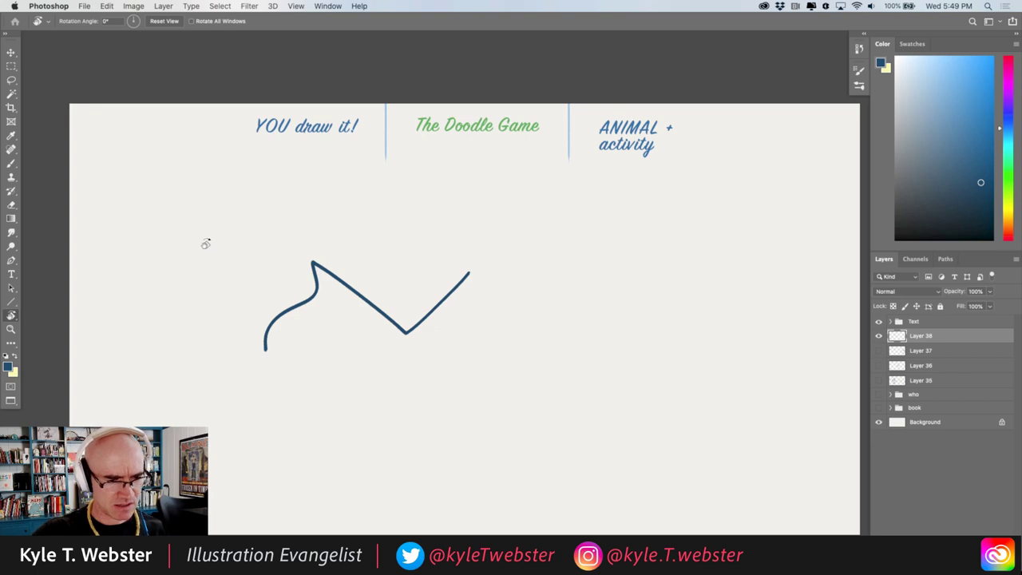
left_click_drag(206, 245, 237, 225)
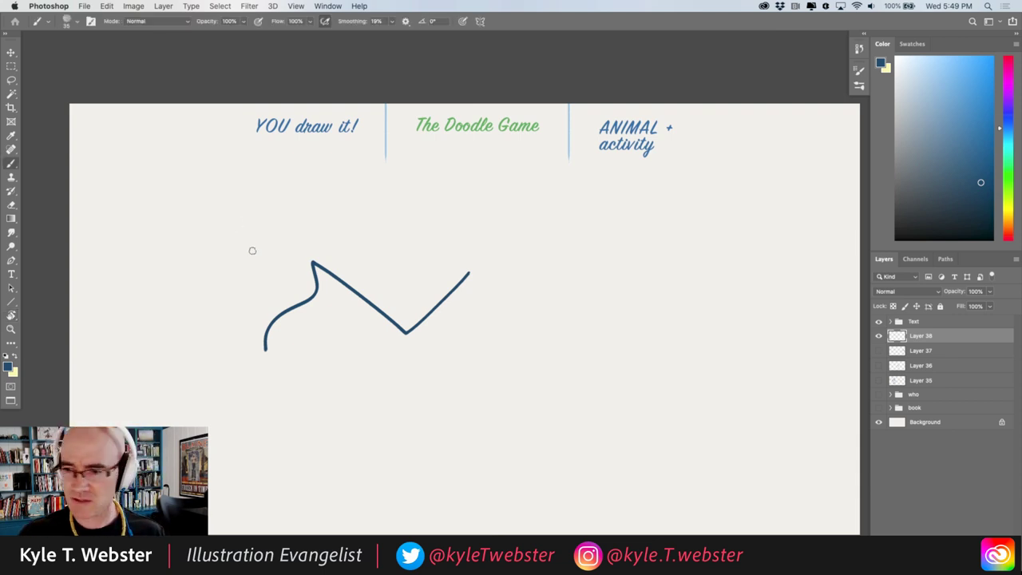
Cancel an empty text box, then delete the "b" text layer.
key("t")
left_click_drag(215, 280, 213, 200)
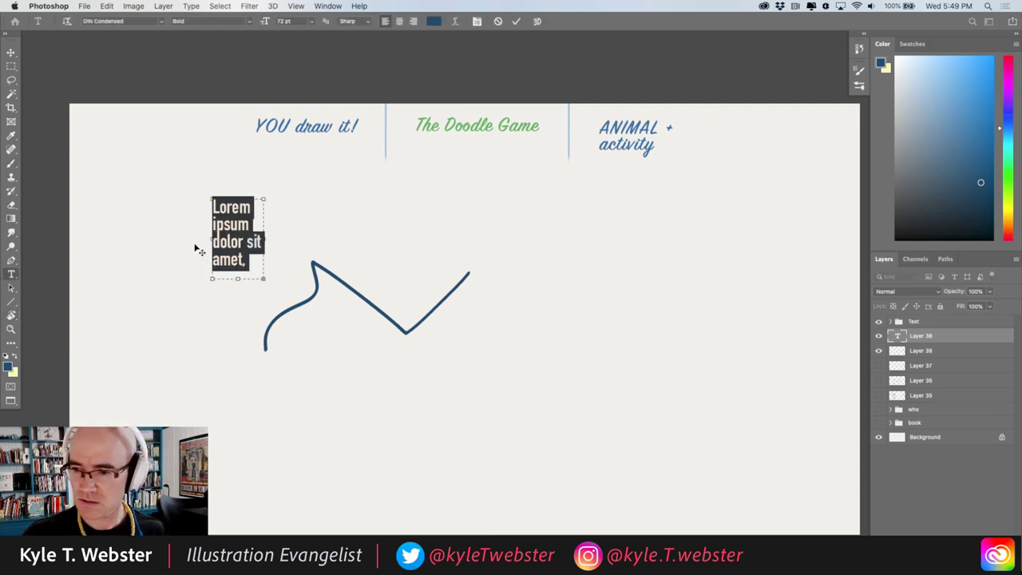
key("BackSpace")
key("Escape")
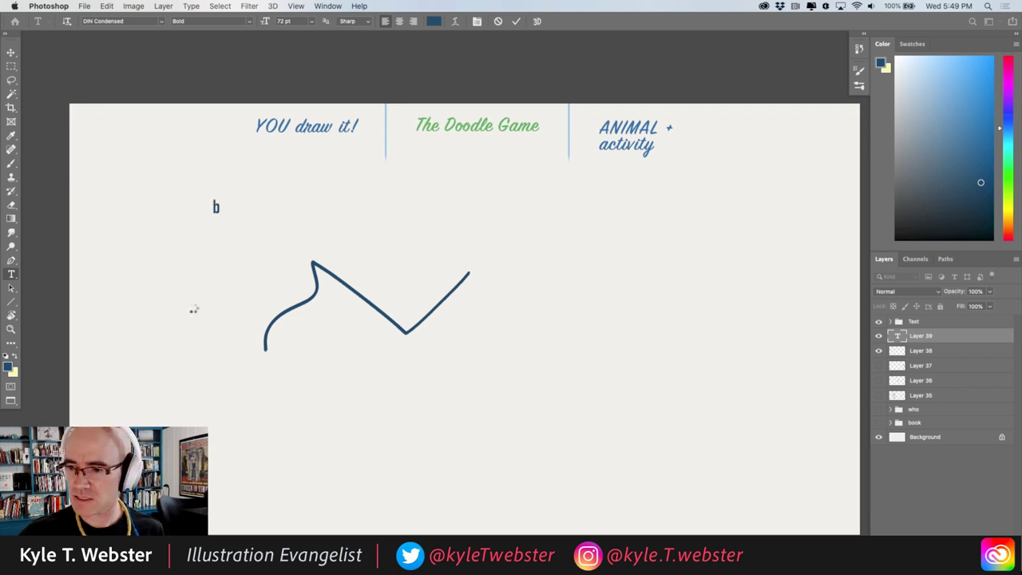
key("b")
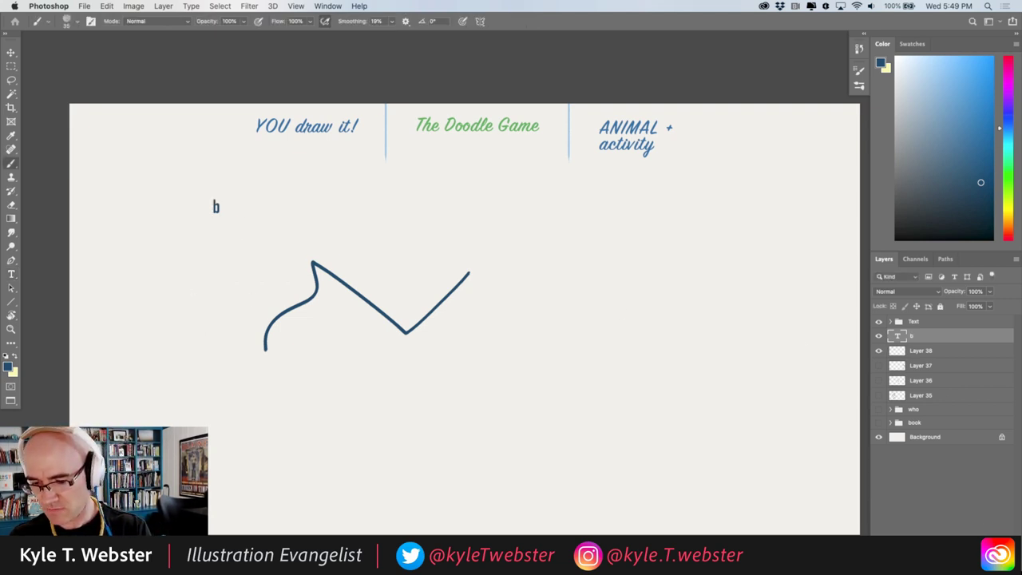
key("BackSpace")
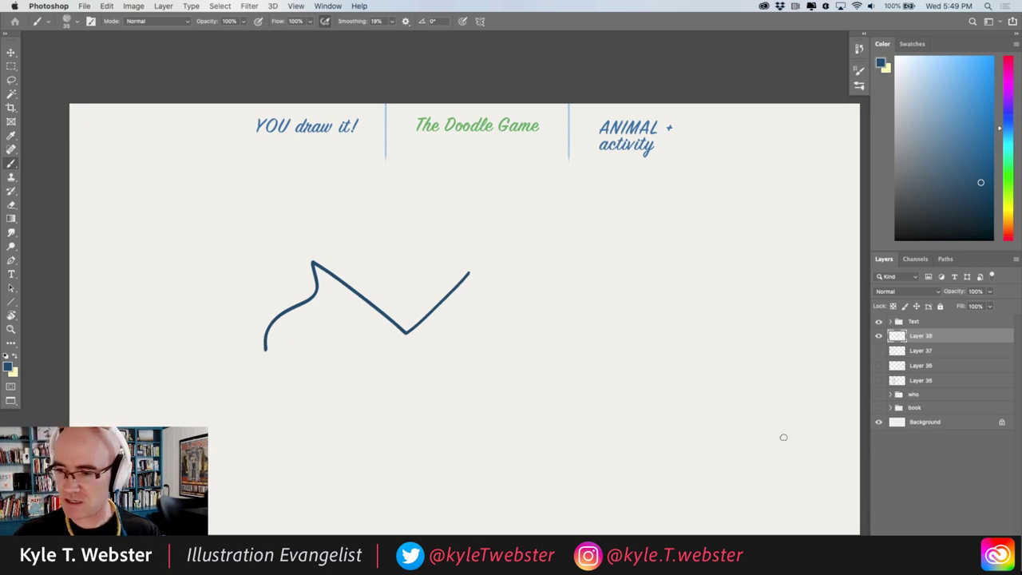
scroll(297, 367, "up", 3)
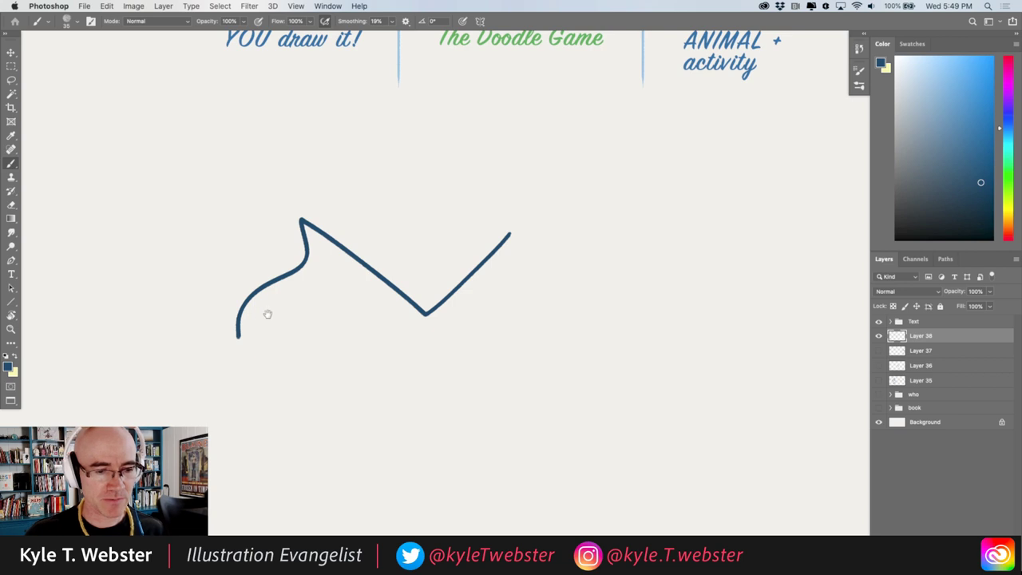
Draw the figure's claw-like hand, legs, shoulder, head curve and torso line.
left_click_drag(287, 309, 303, 333)
mouse_move(443, 336)
left_mouse_down()
mouse_move(375, 369)
mouse_move(401, 410)
mouse_move(545, 312)
left_mouse_up()
mouse_move(508, 279)
left_mouse_down()
mouse_move(584, 353)
mouse_move(619, 408)
mouse_move(547, 338)
left_mouse_up()
mouse_move(629, 388)
left_mouse_down()
mouse_move(599, 330)
mouse_move(537, 237)
left_mouse_up()
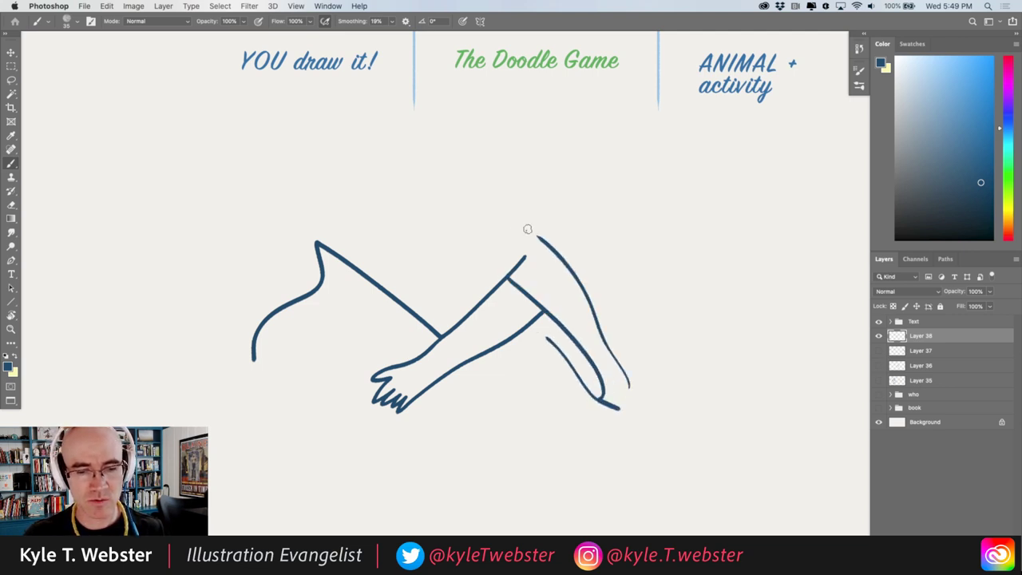
mouse_move(647, 258)
left_mouse_down()
mouse_move(501, 202)
mouse_move(485, 289)
left_mouse_up()
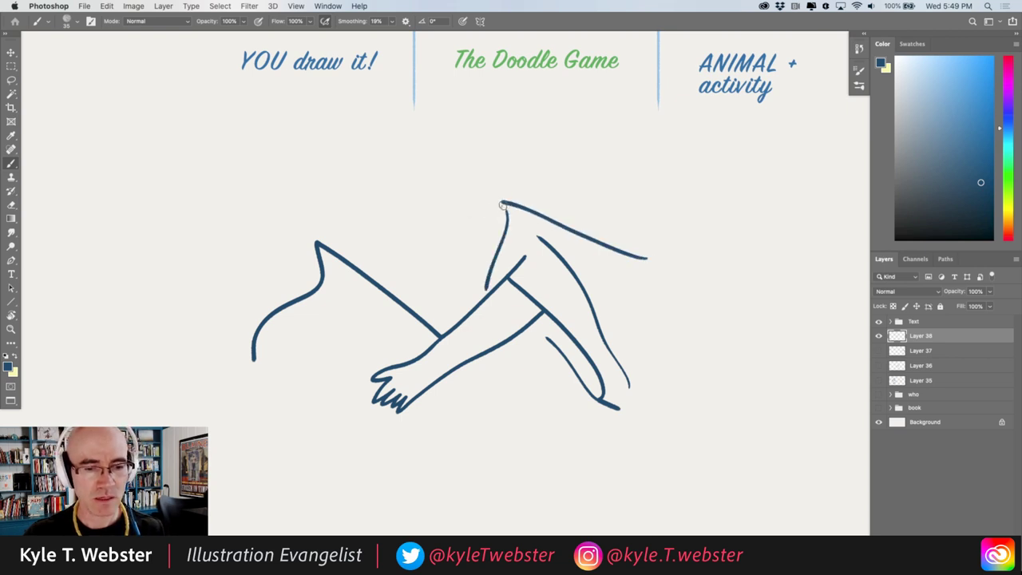
mouse_move(503, 204)
left_mouse_down()
mouse_move(476, 183)
mouse_move(514, 157)
mouse_move(509, 117)
mouse_move(466, 102)
mouse_move(401, 123)
mouse_move(370, 159)
mouse_move(419, 229)
mouse_move(456, 238)
mouse_move(428, 214)
left_mouse_up()
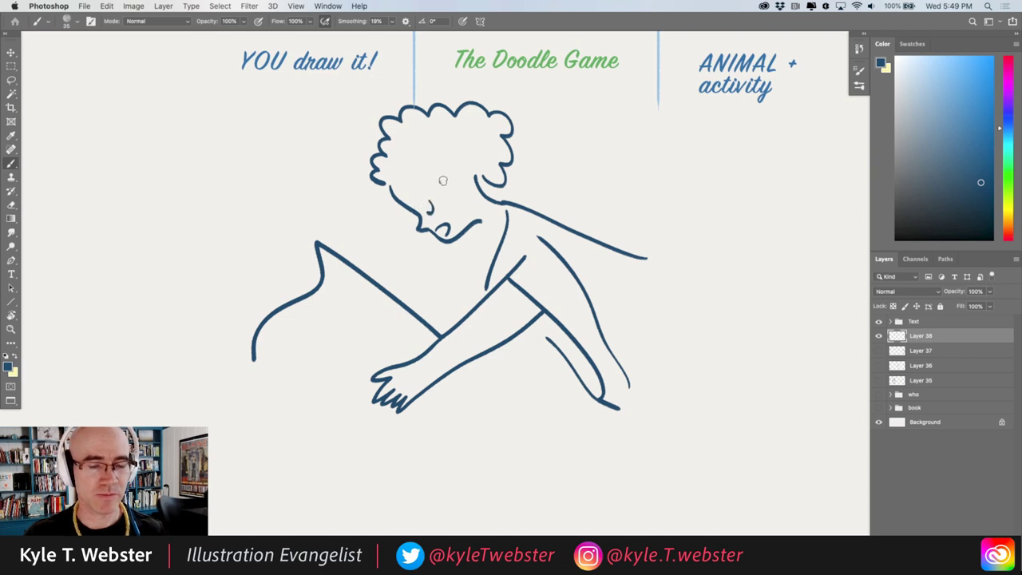
mouse_move(401, 174)
left_mouse_down()
mouse_move(429, 198)
mouse_move(472, 182)
left_mouse_up()
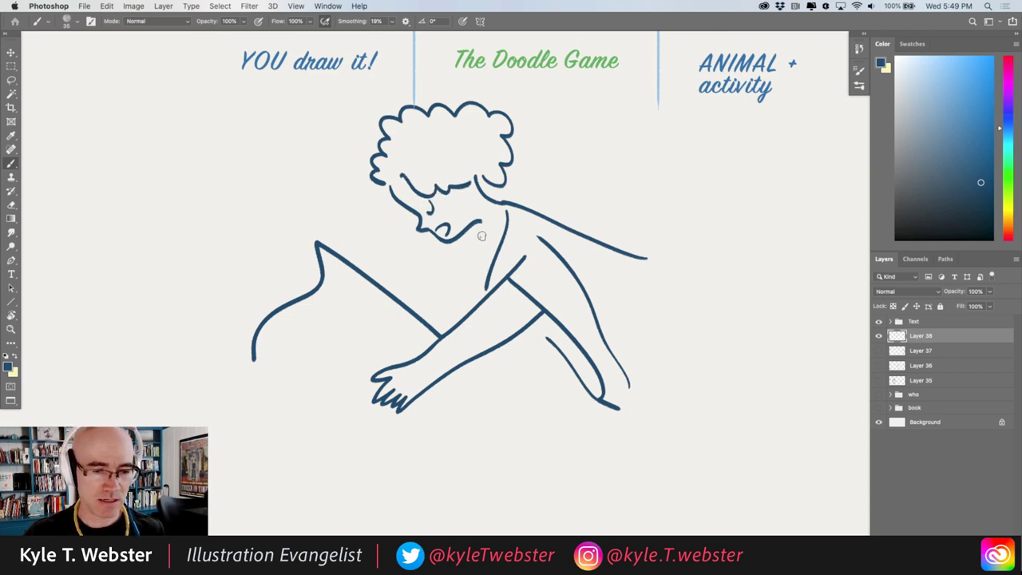
mouse_move(479, 230)
left_mouse_down()
mouse_move(468, 262)
mouse_move(413, 302)
left_mouse_up()
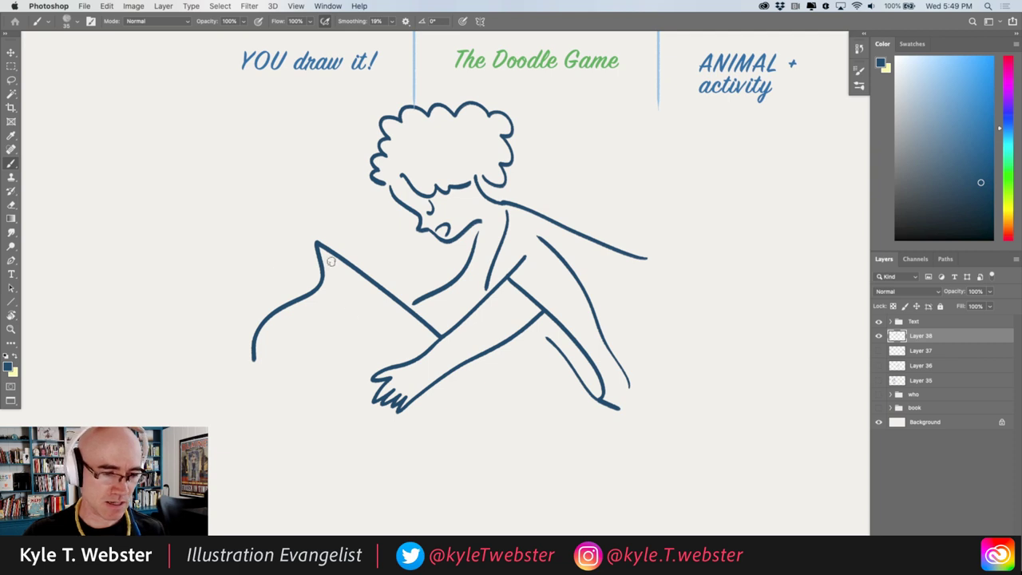
Double the arms with parallel lines and draw strings inside the harp.
mouse_move(325, 249)
left_mouse_down()
mouse_move(320, 300)
mouse_move(267, 353)
left_mouse_up()
mouse_move(334, 261)
left_mouse_down()
mouse_move(426, 335)
mouse_move(410, 343)
mouse_move(334, 291)
left_mouse_up()
mouse_move(393, 351)
left_mouse_down()
mouse_move(339, 312)
mouse_move(305, 327)
left_mouse_up()
mouse_move(357, 369)
left_mouse_down()
mouse_move(293, 334)
mouse_move(290, 345)
left_mouse_up()
left_click_drag(346, 389, 293, 364)
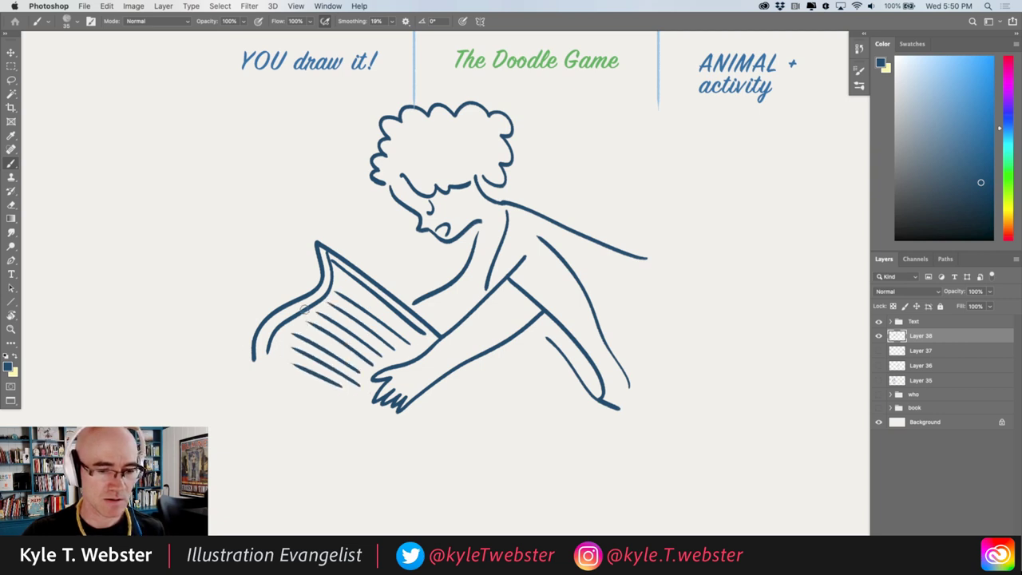
scroll(422, 361, "right", 5)
Extend the leg and add a feathered wing and drapery lines across the body.
left_click_drag(495, 472, 504, 479)
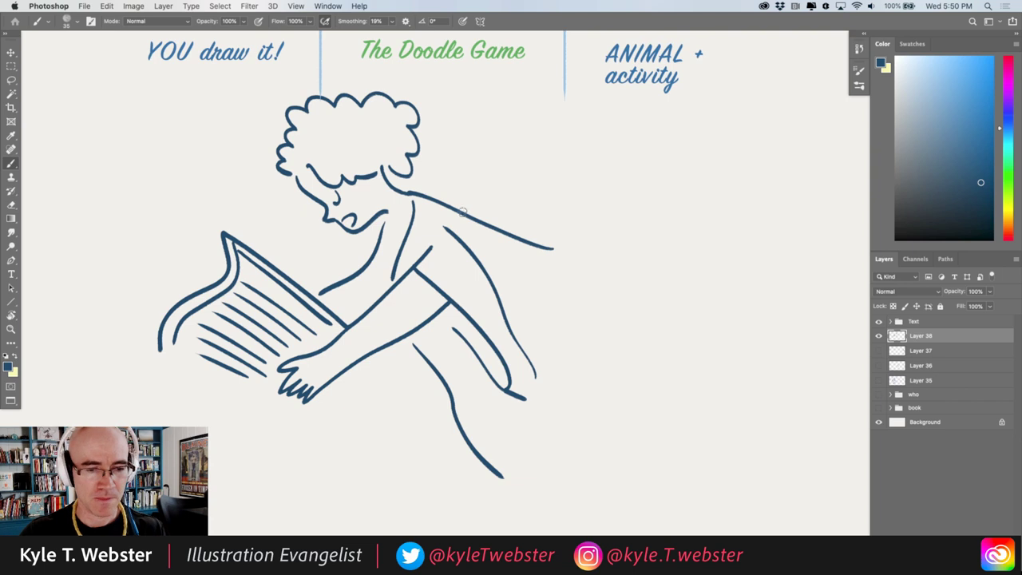
mouse_move(462, 214)
left_mouse_down()
mouse_move(511, 149)
mouse_move(625, 134)
mouse_move(517, 207)
mouse_move(453, 161)
mouse_move(489, 131)
mouse_move(571, 109)
mouse_move(467, 200)
left_mouse_up()
left_click_drag(523, 165, 492, 206)
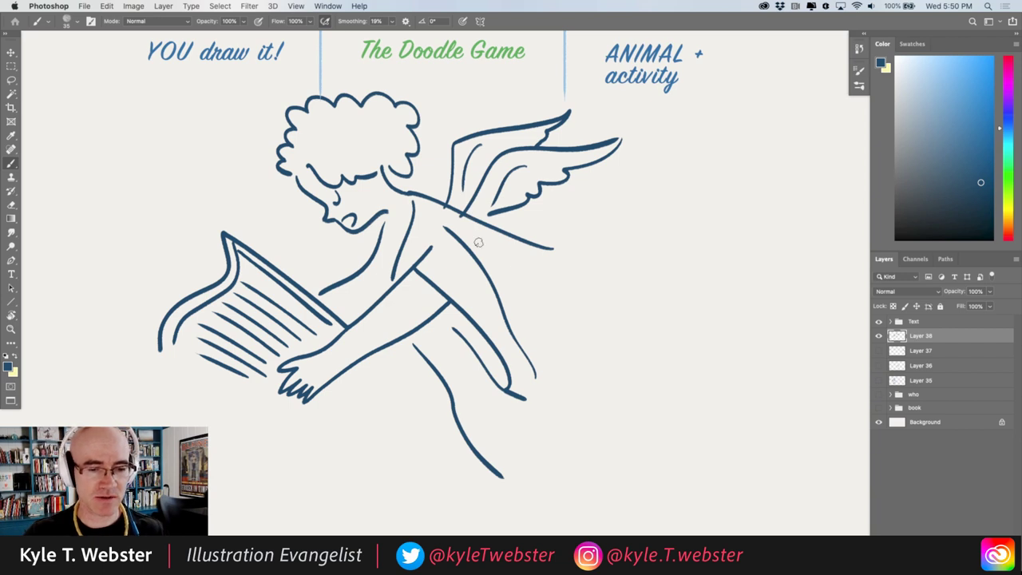
left_click_drag(478, 242, 629, 358)
mouse_move(563, 464)
left_mouse_down()
mouse_move(443, 359)
mouse_move(415, 387)
mouse_move(377, 356)
left_mouse_up()
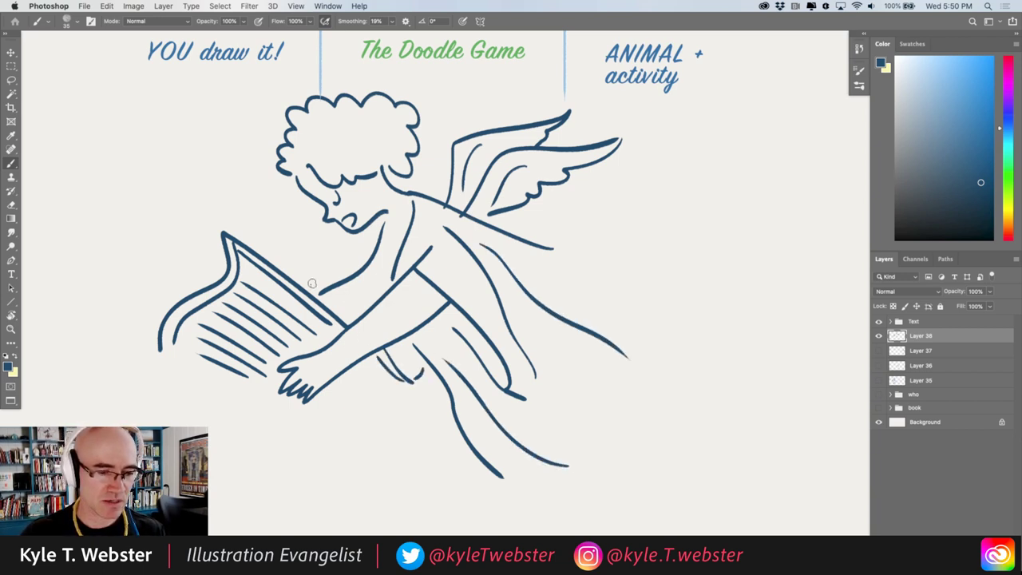
Add marks and dots on the harp strings and motion lines beside the head.
left_click_drag(353, 320, 330, 291)
left_click_drag(276, 318, 268, 328)
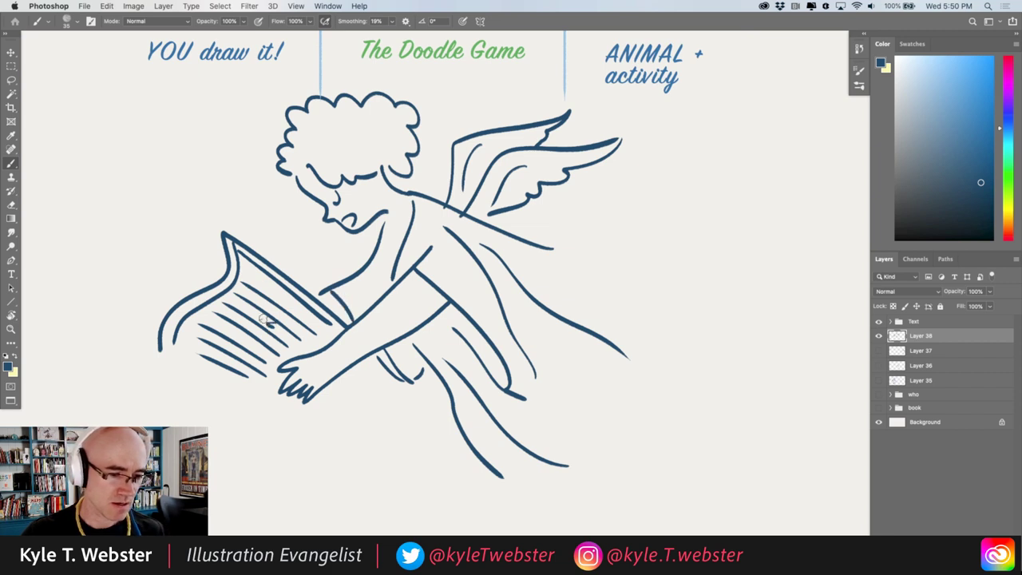
left_click(250, 340)
left_click(263, 355)
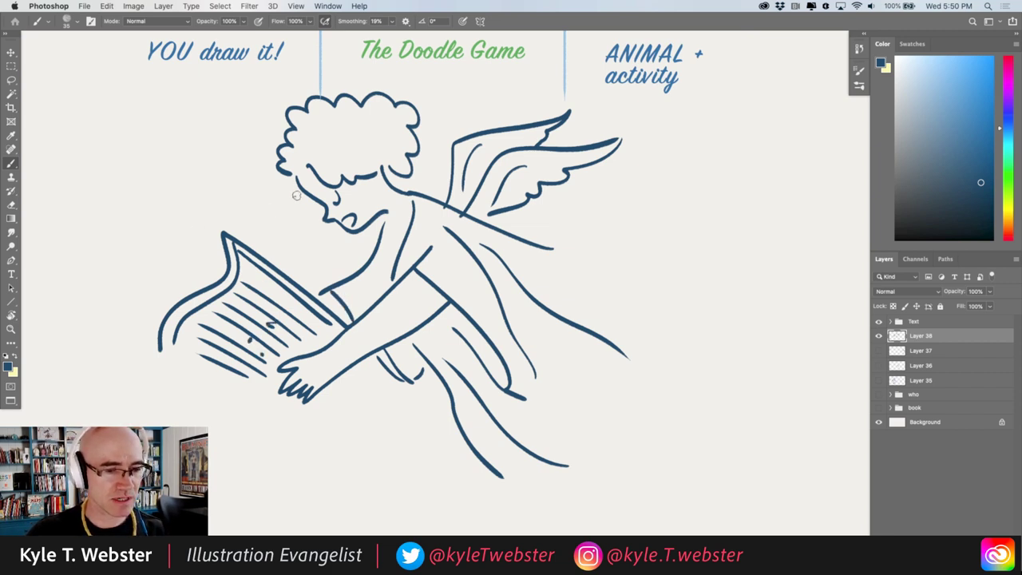
mouse_move(301, 173)
left_mouse_down()
mouse_move(309, 171)
mouse_move(212, 161)
left_mouse_up()
left_click_drag(229, 205, 183, 193)
left_click_drag(200, 231, 165, 232)
scroll(247, 314, "down", 5)
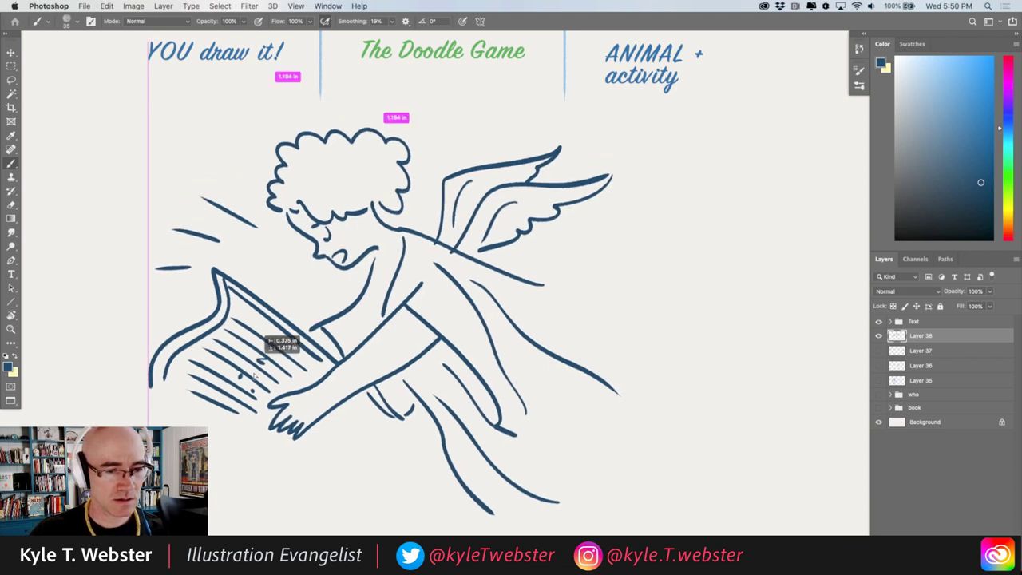
scroll(328, 391, "right", 3)
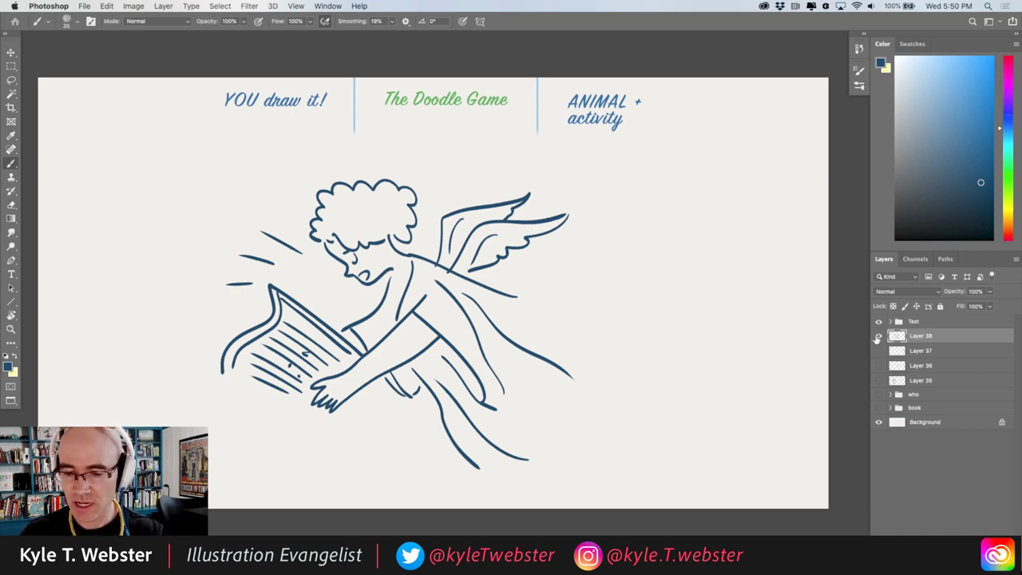
Scale down the cupid drawing and show the bubble kid layer.
key("super+t")
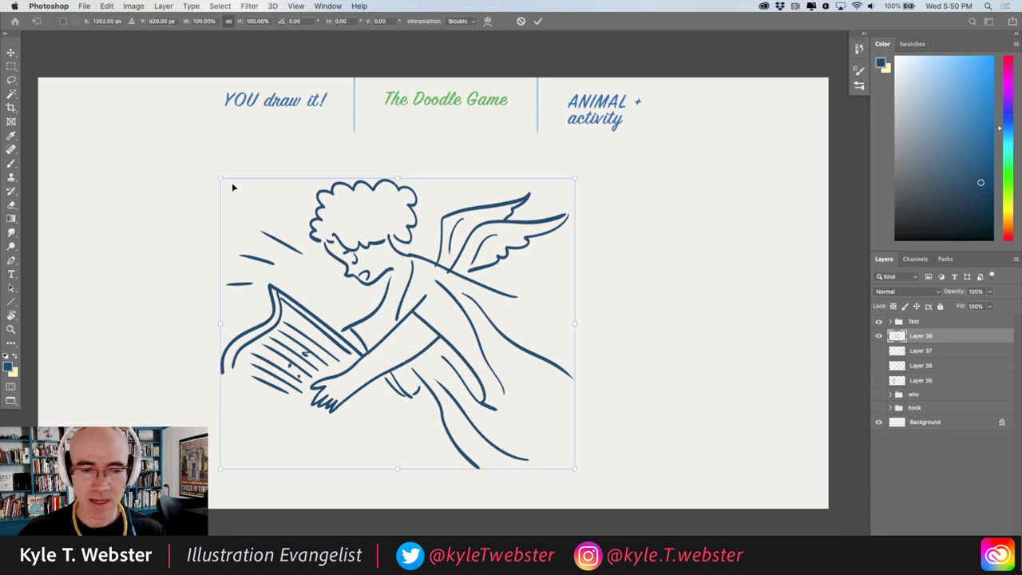
mouse_move(219, 178)
left_mouse_down()
mouse_move(378, 292)
mouse_move(375, 303)
mouse_move(467, 300)
mouse_move(531, 224)
mouse_move(501, 217)
left_mouse_up()
key("Return")
left_click(879, 350)
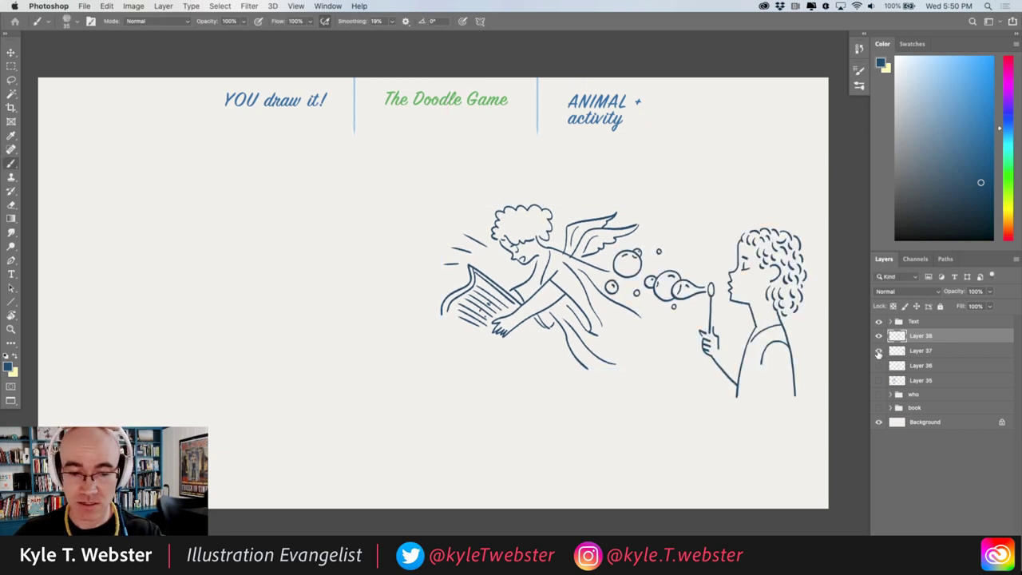
Position the cupid at upper right above the bubble kid.
key("v")
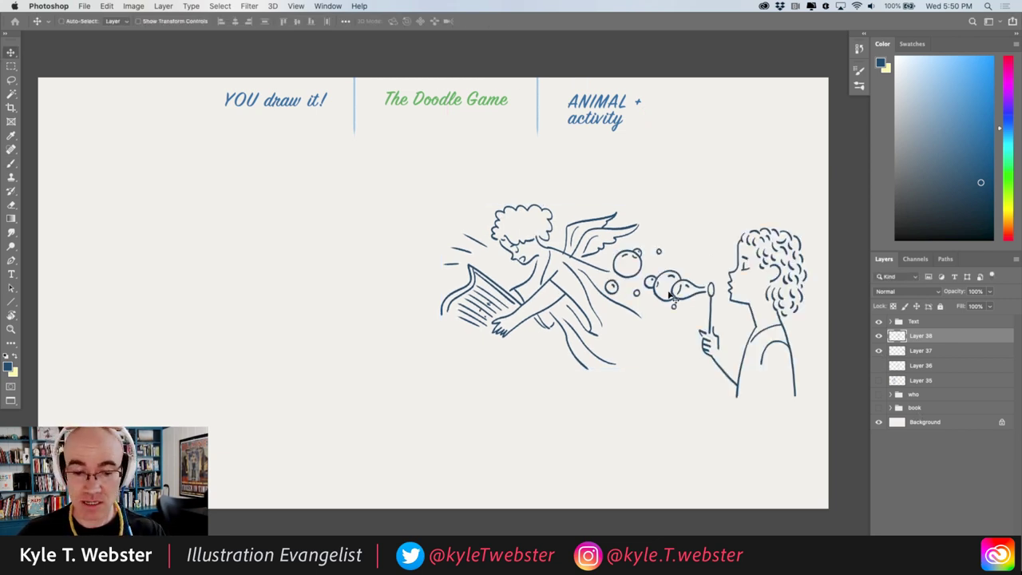
left_click_drag(675, 298, 698, 198)
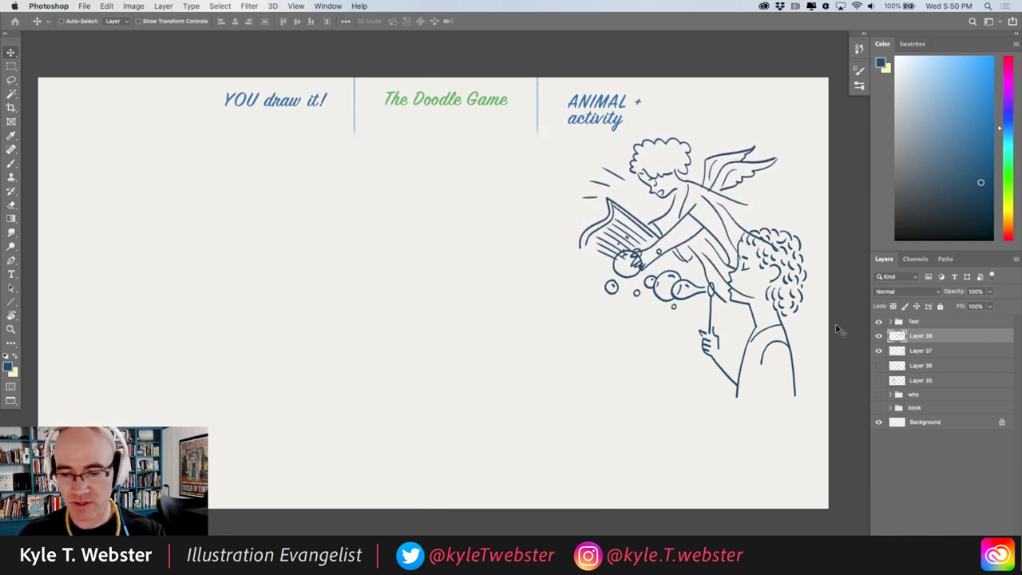
key("alt+bracketleft")
left_click_drag(739, 302, 645, 376)
key("alt+bracketright")
left_click_drag(671, 239, 692, 245)
left_click(900, 352)
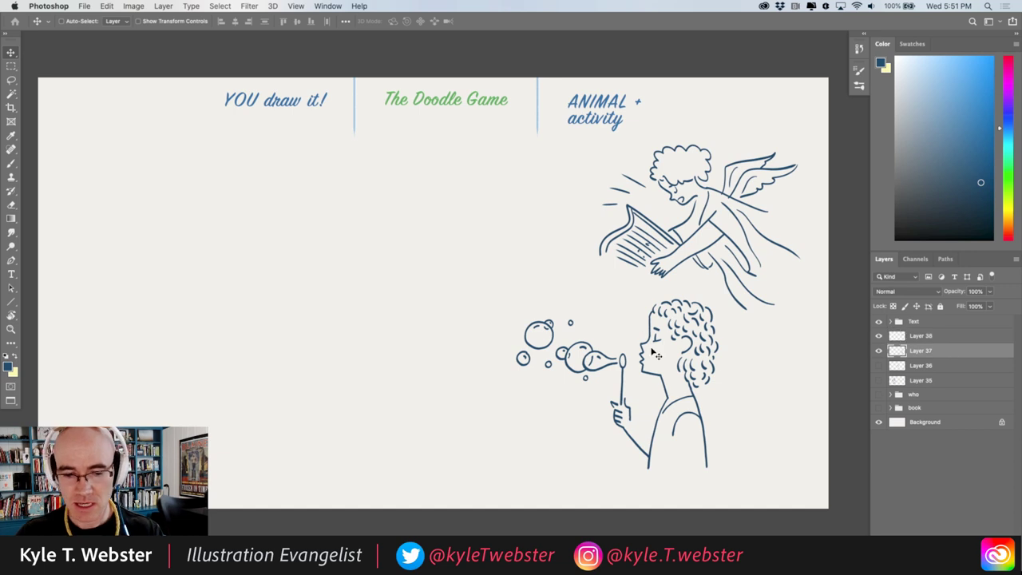
left_click_drag(656, 354, 672, 354)
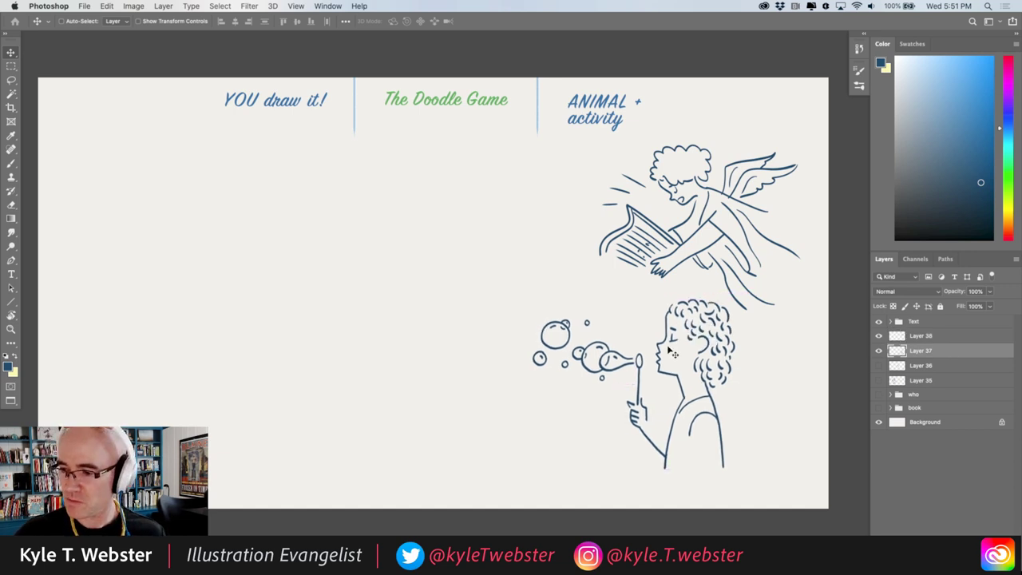
Pick a light blue brush colour and add new Layer 39.
key("b")
left_click(923, 64)
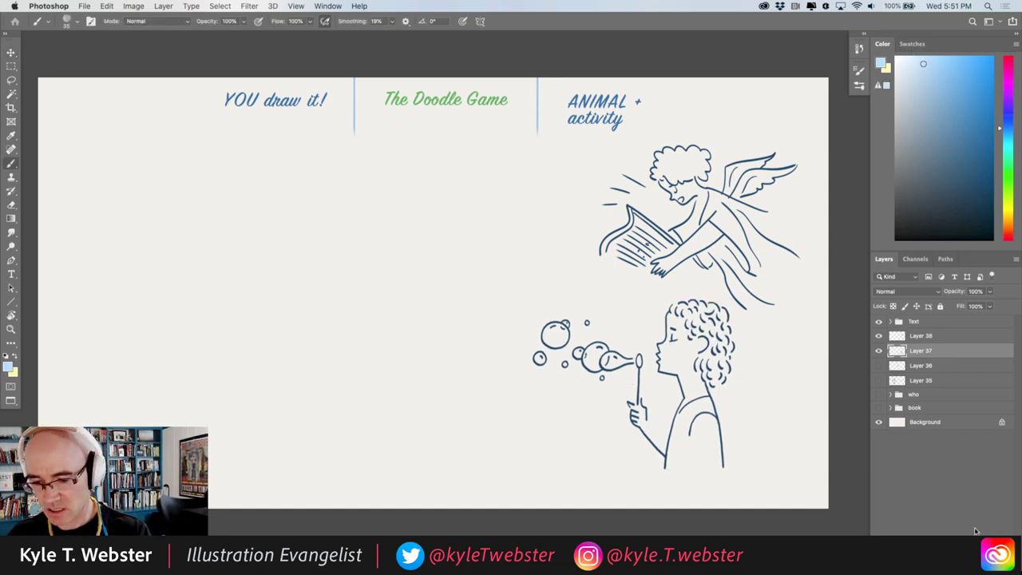
left_click(987, 549)
Sketch the fish's head outline and eye in light blue.
scroll(368, 349, "up", 3)
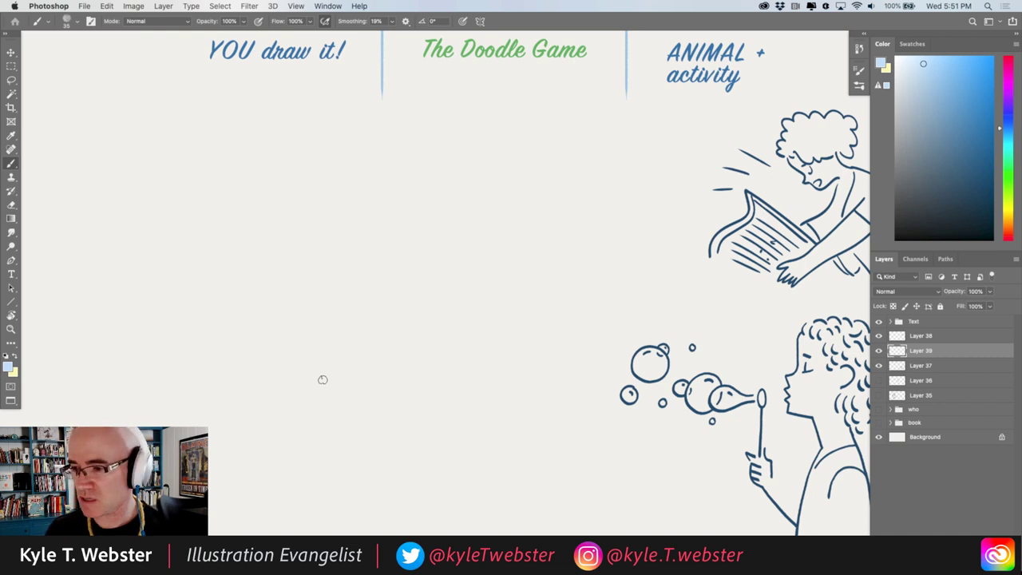
left_click_drag(309, 301, 345, 304)
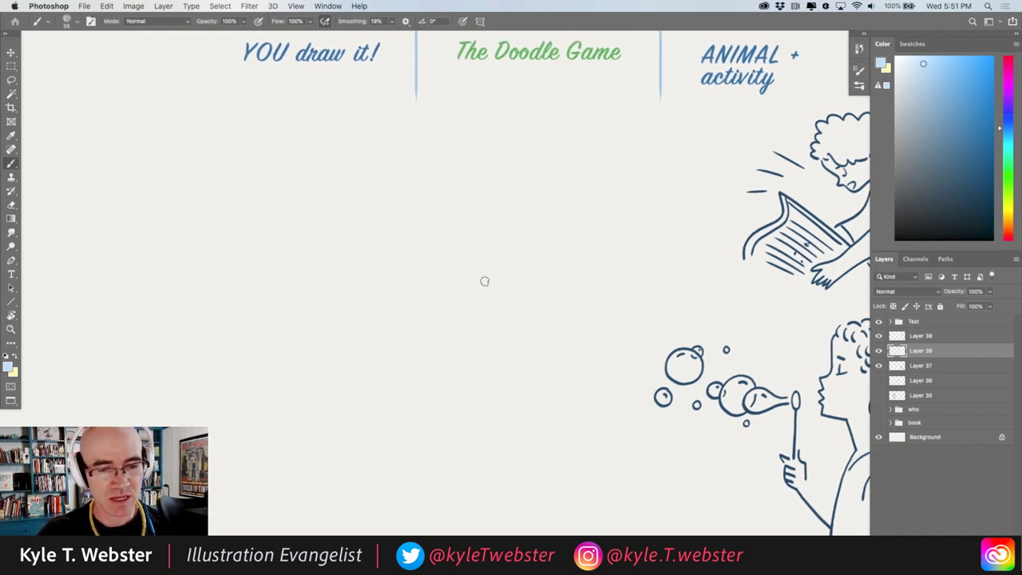
mouse_move(485, 281)
left_mouse_down()
mouse_move(449, 192)
mouse_move(423, 189)
left_mouse_up()
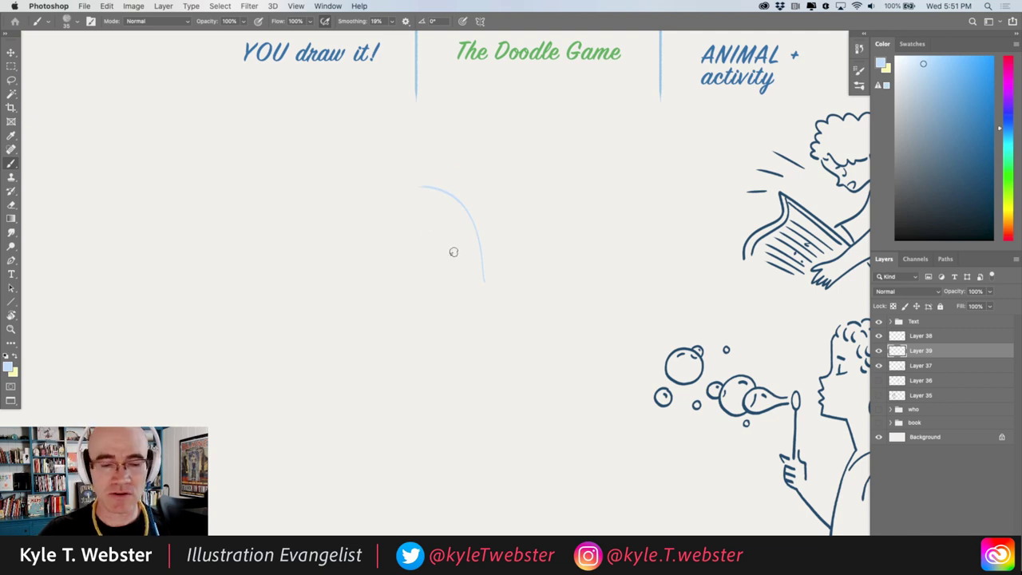
left_click_drag(456, 226, 458, 232)
mouse_move(444, 195)
left_mouse_down()
mouse_move(369, 237)
mouse_move(381, 210)
mouse_move(353, 275)
mouse_move(388, 266)
mouse_move(369, 284)
mouse_move(395, 291)
mouse_move(449, 275)
mouse_move(418, 277)
mouse_move(454, 286)
mouse_move(338, 283)
mouse_move(359, 277)
mouse_move(373, 229)
left_mouse_up()
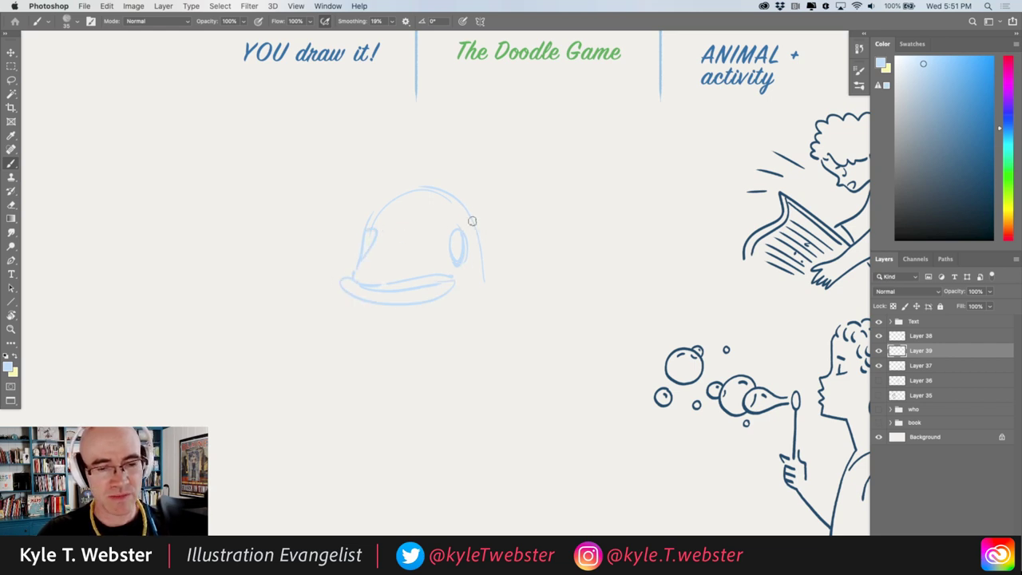
mouse_move(472, 222)
left_mouse_down()
mouse_move(399, 184)
mouse_move(370, 232)
left_mouse_up()
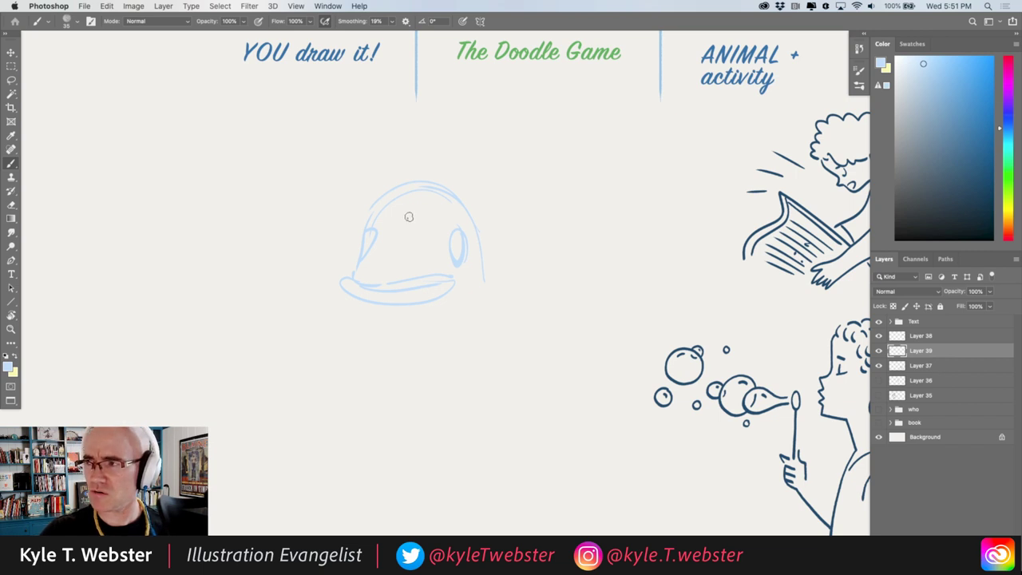
Sketch the body's right side, diagonal collar, tie knot and tie, and an arm.
left_click_drag(481, 266, 464, 358)
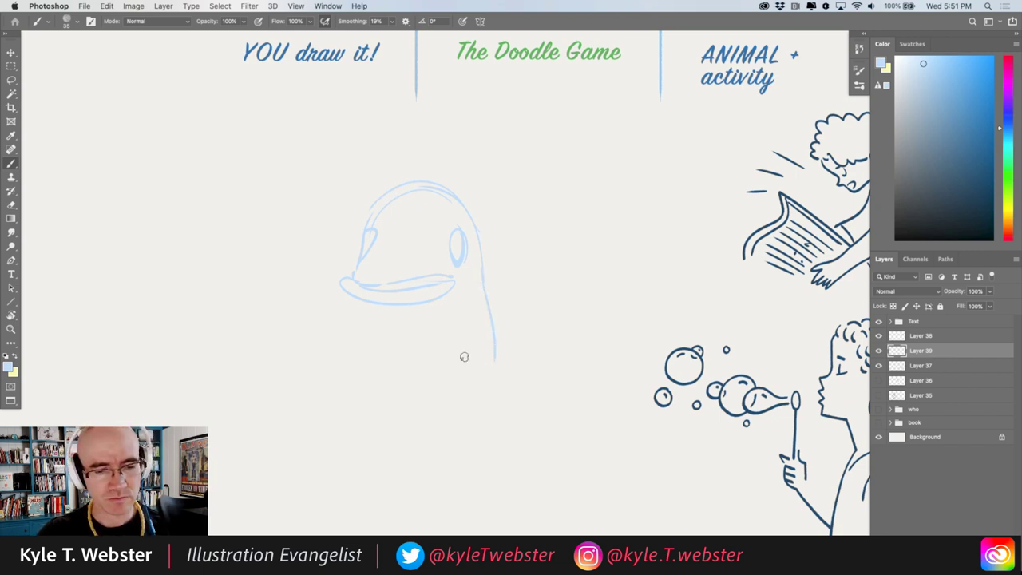
left_click_drag(481, 286, 423, 336)
mouse_move(485, 310)
left_mouse_down()
mouse_move(415, 361)
mouse_move(408, 336)
mouse_move(391, 339)
mouse_move(431, 441)
left_mouse_up()
left_click_drag(410, 347, 410, 453)
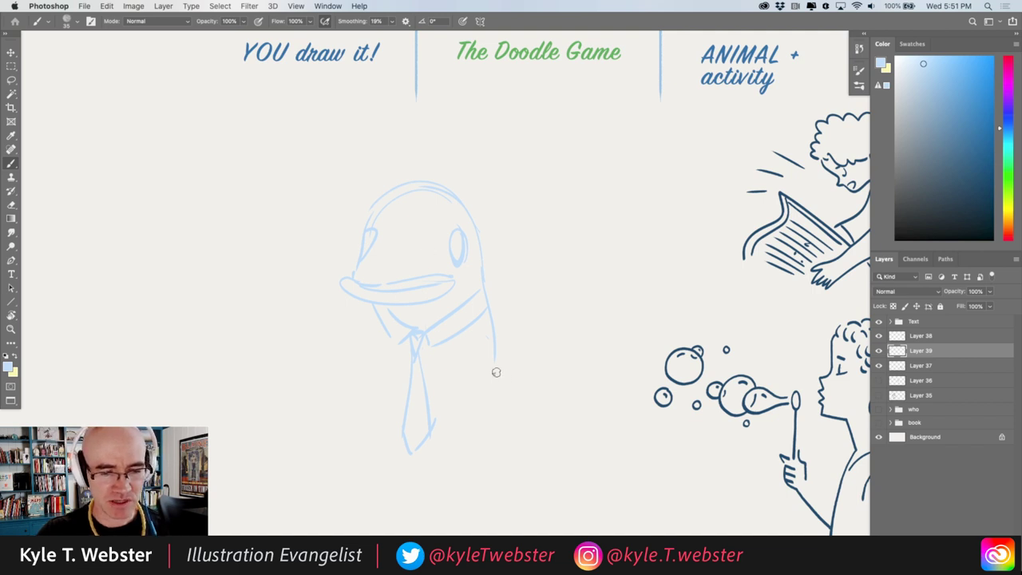
left_click_drag(495, 369, 516, 391)
mouse_move(454, 353)
left_mouse_down()
mouse_move(484, 381)
mouse_move(456, 390)
mouse_move(467, 428)
mouse_move(507, 407)
mouse_move(504, 359)
mouse_move(462, 318)
mouse_move(494, 335)
mouse_move(487, 324)
mouse_move(488, 358)
left_mouse_up()
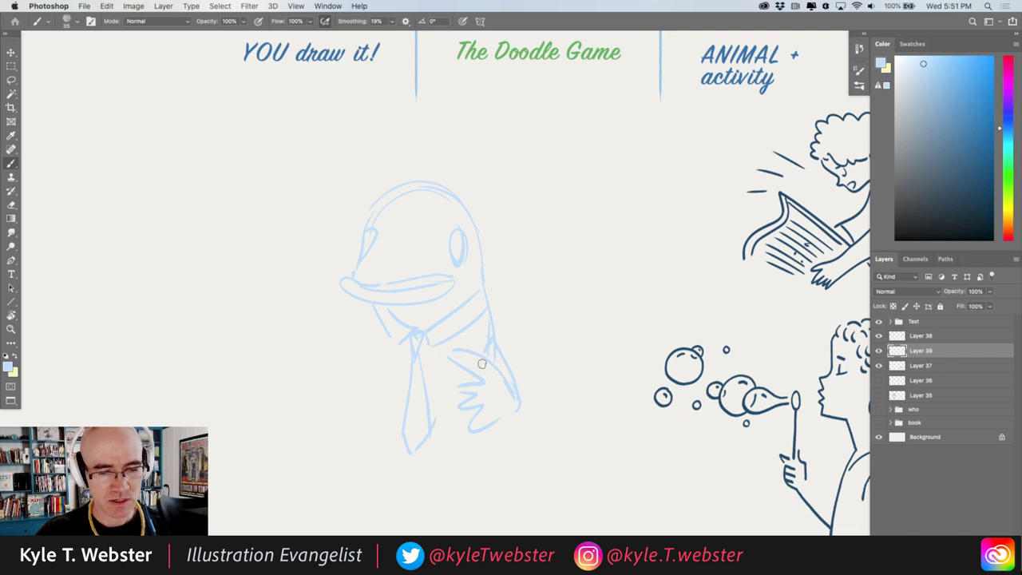
mouse_move(486, 440)
left_mouse_down()
mouse_move(493, 495)
mouse_move(464, 500)
mouse_move(412, 452)
mouse_move(430, 344)
mouse_move(417, 424)
left_mouse_up()
Sketch the body's left edge down to the bottom curve.
left_click_drag(401, 341, 416, 418)
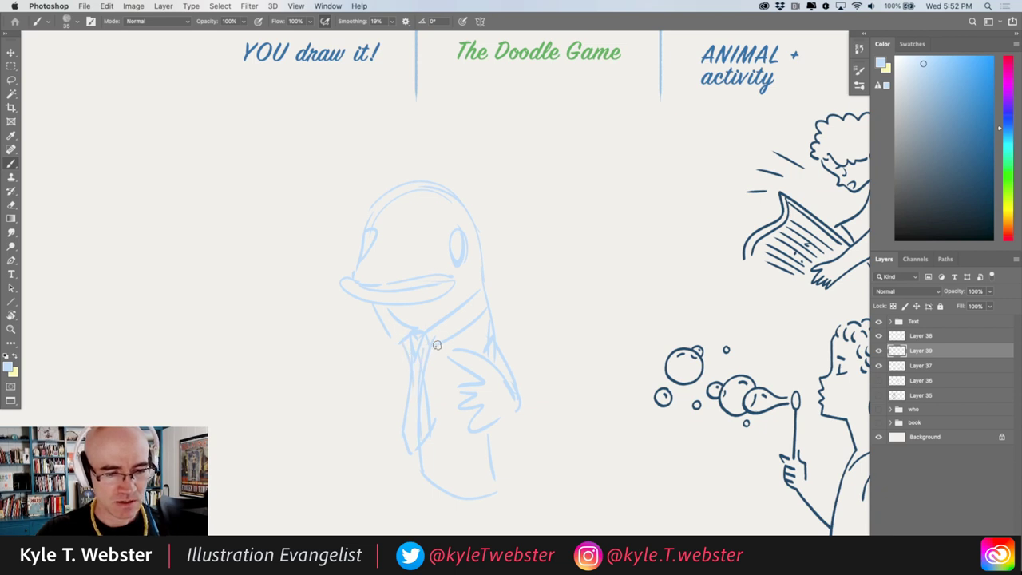
left_click_drag(437, 345, 416, 413)
left_click_drag(394, 380, 376, 468)
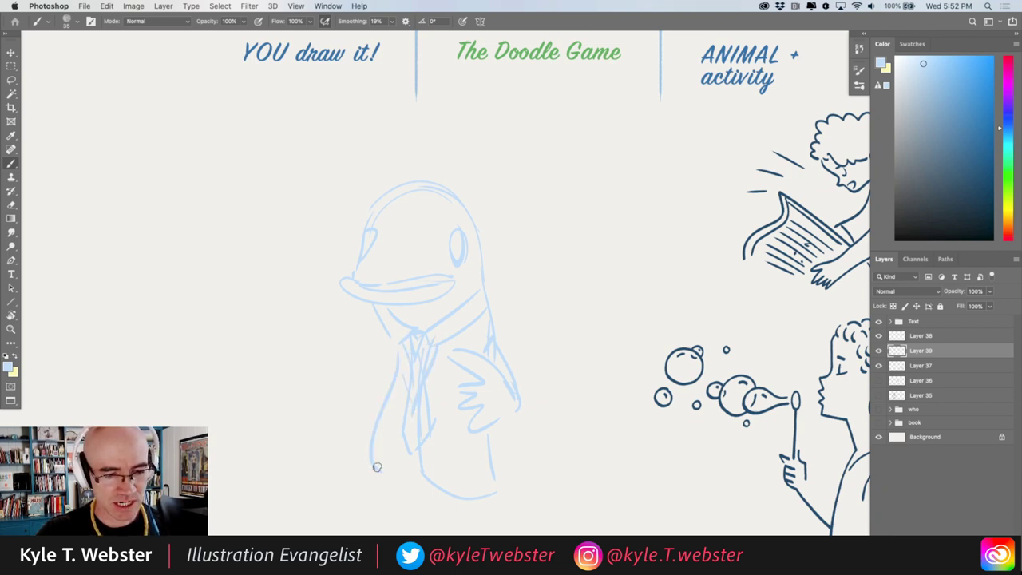
mouse_move(384, 411)
left_mouse_down()
mouse_move(381, 472)
mouse_move(375, 453)
mouse_move(407, 437)
left_mouse_up()
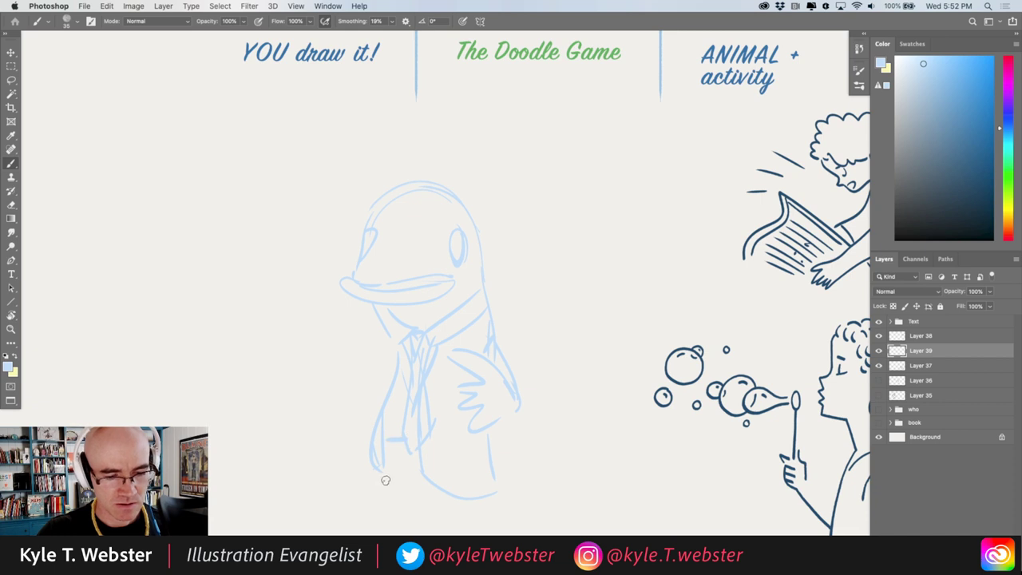
mouse_move(383, 479)
left_mouse_down()
mouse_move(456, 498)
mouse_move(467, 470)
mouse_move(502, 480)
mouse_move(575, 425)
mouse_move(492, 461)
left_mouse_up()
Sketch a tail fin, the left flipper, leg lines and belly curve.
mouse_move(571, 428)
left_mouse_down()
mouse_move(653, 471)
mouse_move(668, 448)
mouse_move(673, 456)
mouse_move(595, 422)
mouse_move(596, 351)
mouse_move(583, 416)
left_mouse_up()
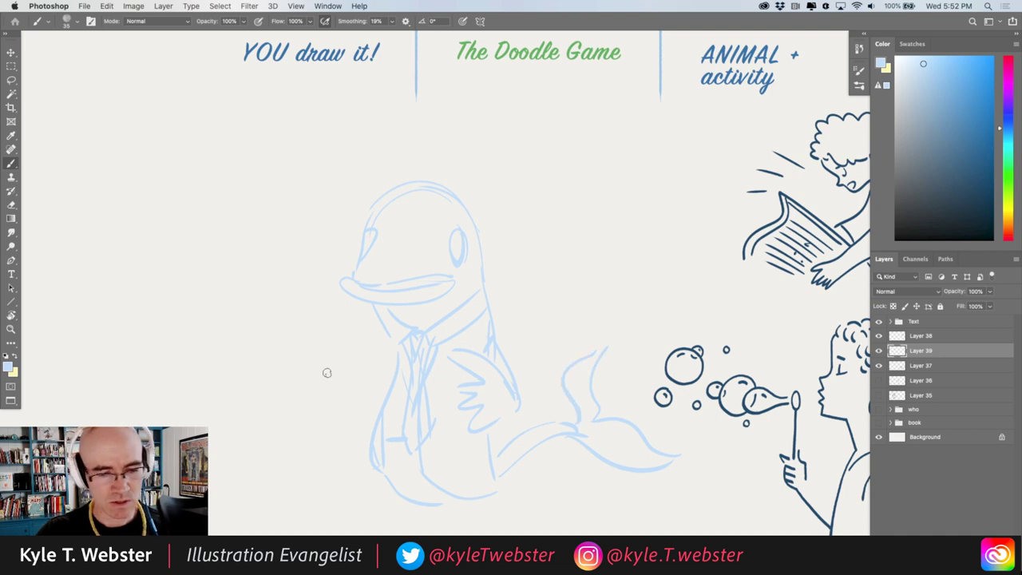
mouse_move(379, 318)
left_mouse_down()
mouse_move(326, 377)
mouse_move(293, 367)
mouse_move(346, 423)
mouse_move(374, 413)
left_mouse_up()
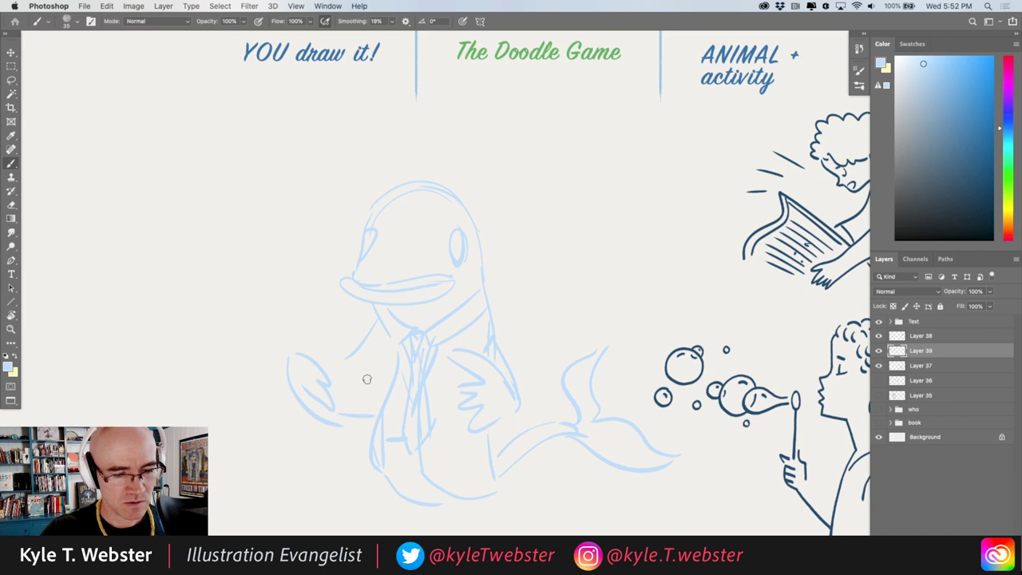
left_click_drag(376, 342, 356, 414)
mouse_move(371, 369)
left_mouse_down()
mouse_move(333, 481)
mouse_move(382, 470)
left_mouse_up()
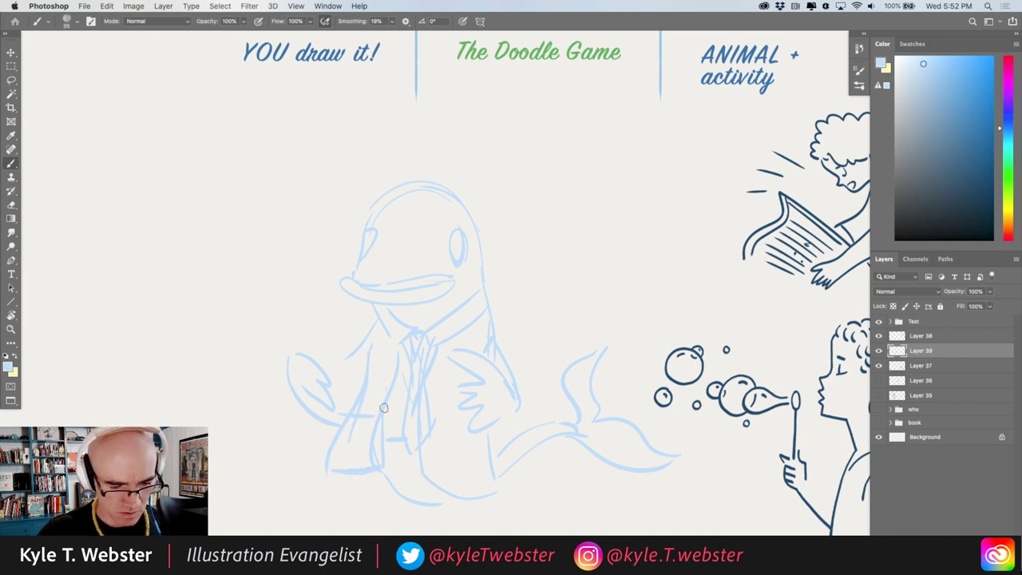
mouse_move(434, 355)
left_mouse_down()
mouse_move(440, 476)
mouse_move(436, 458)
mouse_move(478, 483)
mouse_move(493, 460)
mouse_move(480, 481)
mouse_move(445, 472)
mouse_move(500, 479)
left_mouse_up()
mouse_move(378, 462)
left_mouse_down()
mouse_move(450, 489)
mouse_move(397, 475)
left_mouse_up()
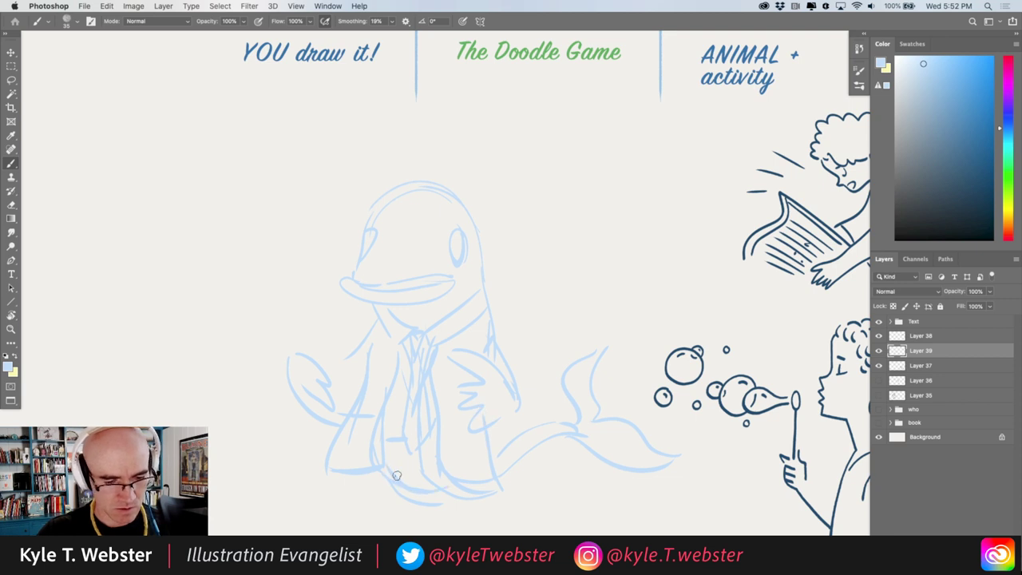
mouse_move(412, 355)
left_mouse_down()
mouse_move(395, 436)
mouse_move(423, 406)
mouse_move(401, 437)
left_mouse_up()
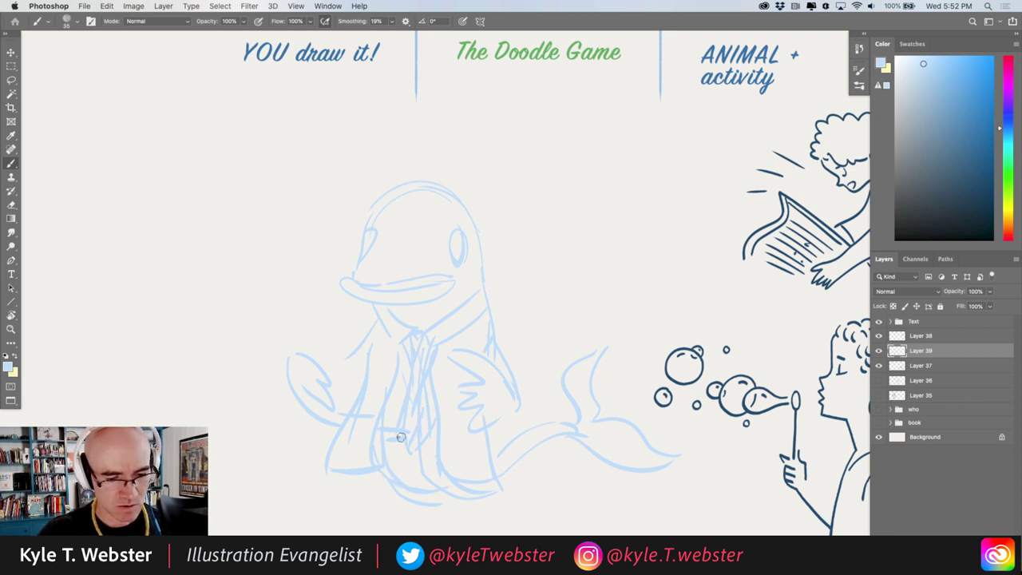
Sketch a microphone with a trailing cord held in the left flipper.
mouse_move(317, 363)
left_mouse_down()
mouse_move(330, 318)
mouse_move(322, 290)
mouse_move(323, 359)
left_mouse_up()
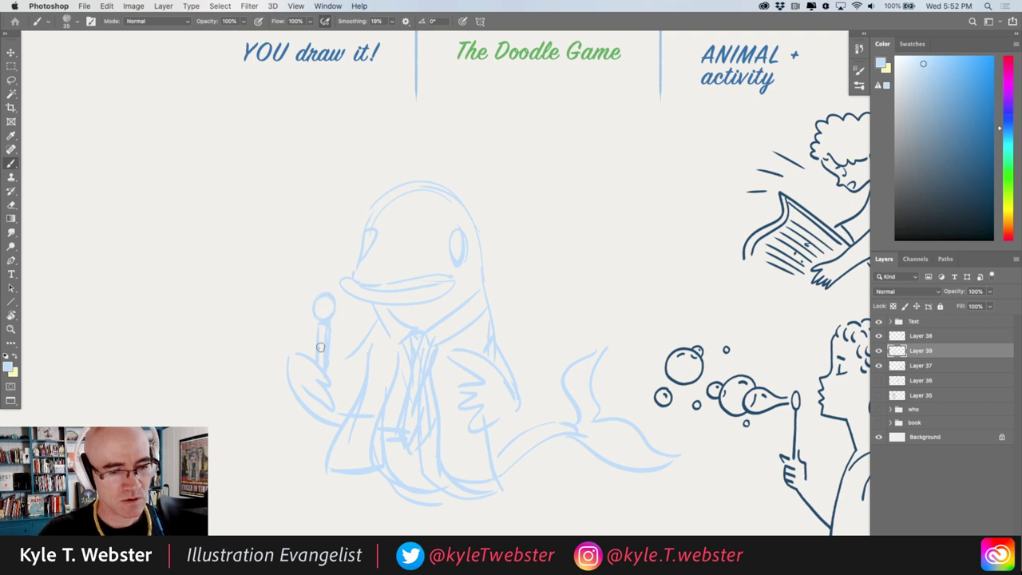
left_click_drag(315, 320, 321, 365)
left_click_drag(312, 420, 214, 502)
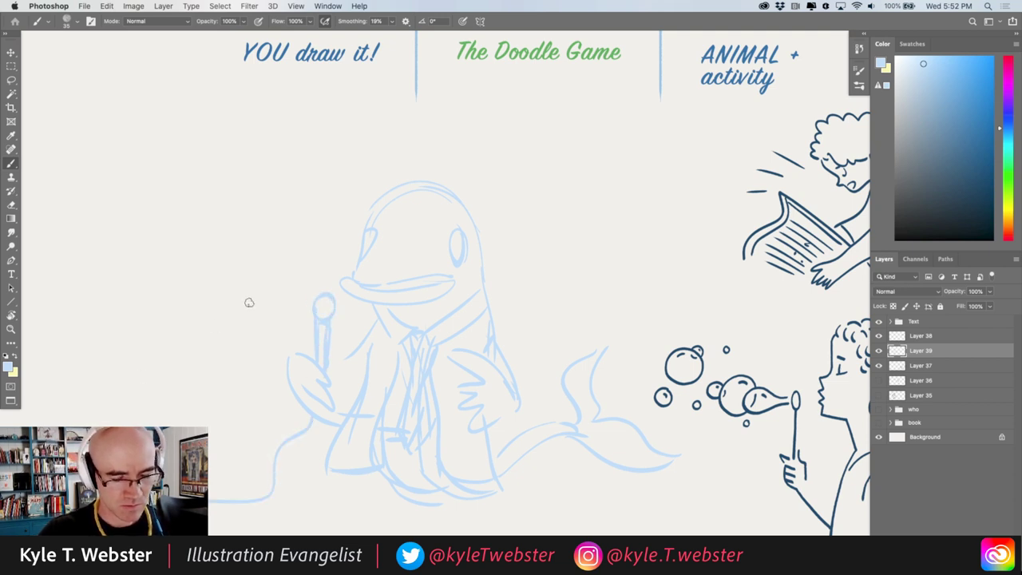
Add an eye pupil, a lower jaw and chin, and refine flipper and tail edges.
mouse_move(461, 246)
left_mouse_down()
mouse_move(453, 226)
mouse_move(459, 262)
mouse_move(457, 206)
mouse_move(364, 243)
mouse_move(451, 274)
mouse_move(354, 284)
left_mouse_up()
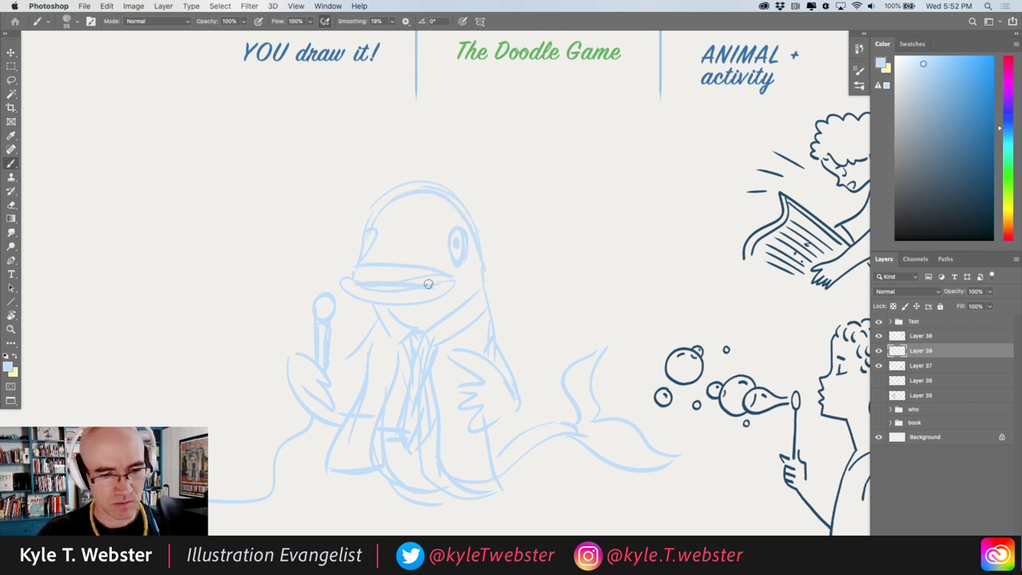
mouse_move(457, 285)
left_mouse_down()
mouse_move(406, 299)
mouse_move(357, 285)
left_mouse_up()
left_click_drag(420, 307, 376, 313)
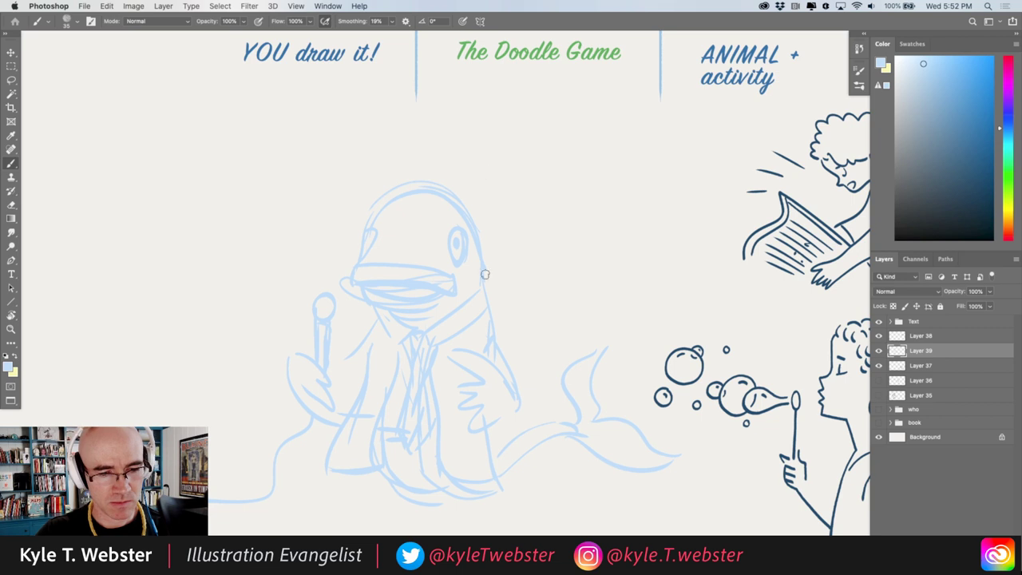
mouse_move(489, 432)
left_mouse_down()
mouse_move(501, 471)
mouse_move(559, 423)
mouse_move(487, 473)
left_mouse_up()
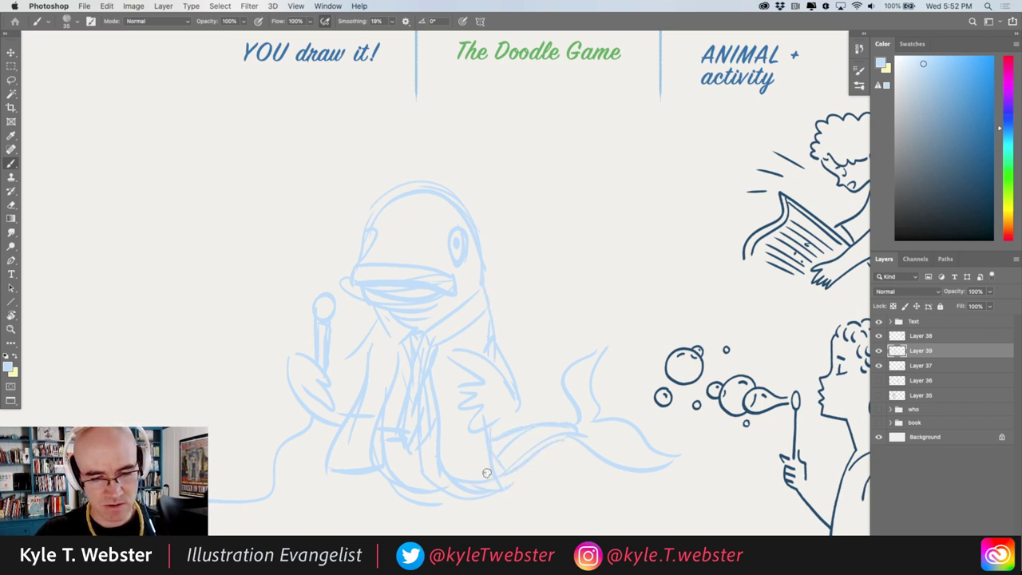
Draw a pointed dorsal fin on the head, redoing the first attempt.
left_click_drag(350, 348, 284, 314)
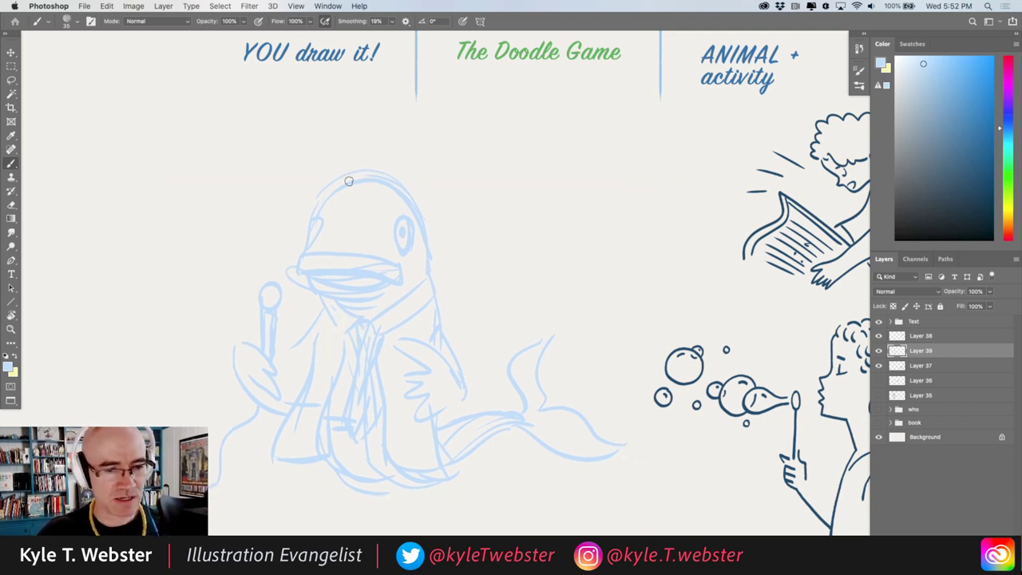
mouse_move(366, 173)
left_mouse_down()
mouse_move(400, 166)
mouse_move(432, 249)
left_mouse_up()
key("super+z")
key("super+z")
left_click_drag(368, 175, 409, 143)
left_click_drag(411, 152, 422, 204)
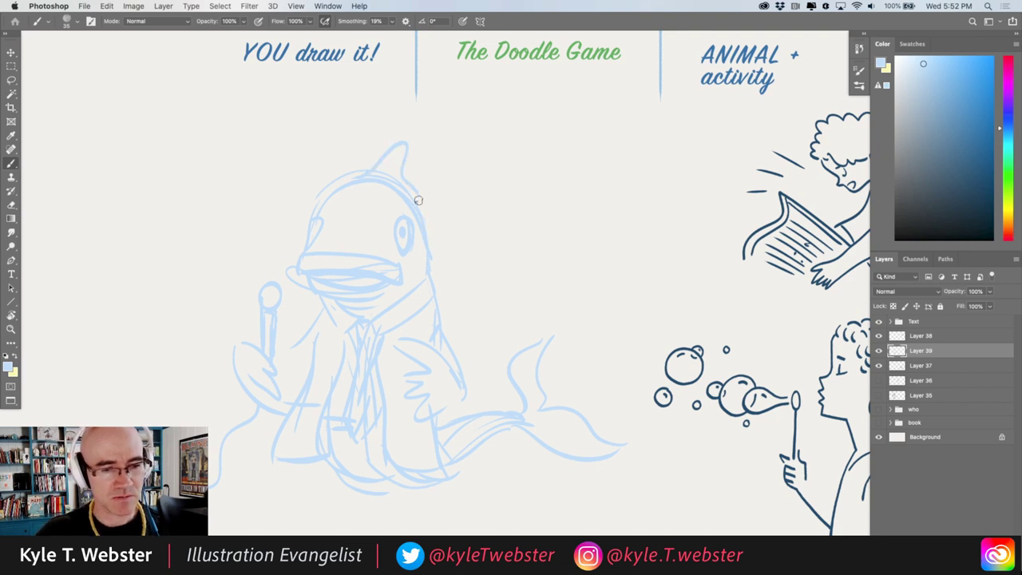
left_click_drag(283, 333, 328, 309)
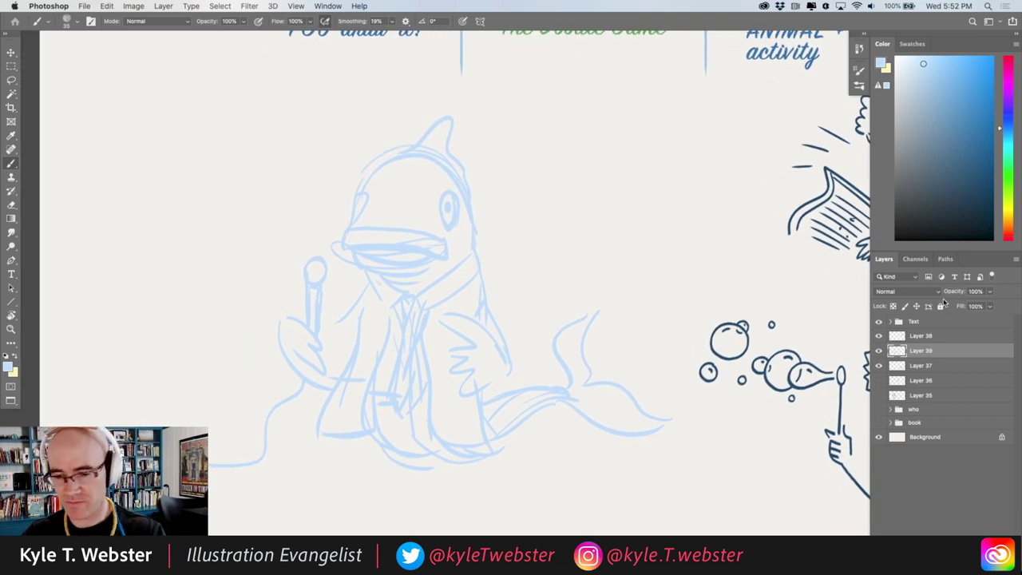
Fade the fish sketch layer to 50% opacity, add a new inking layer, and sample the dark blue.
left_click(975, 292)
type("50")
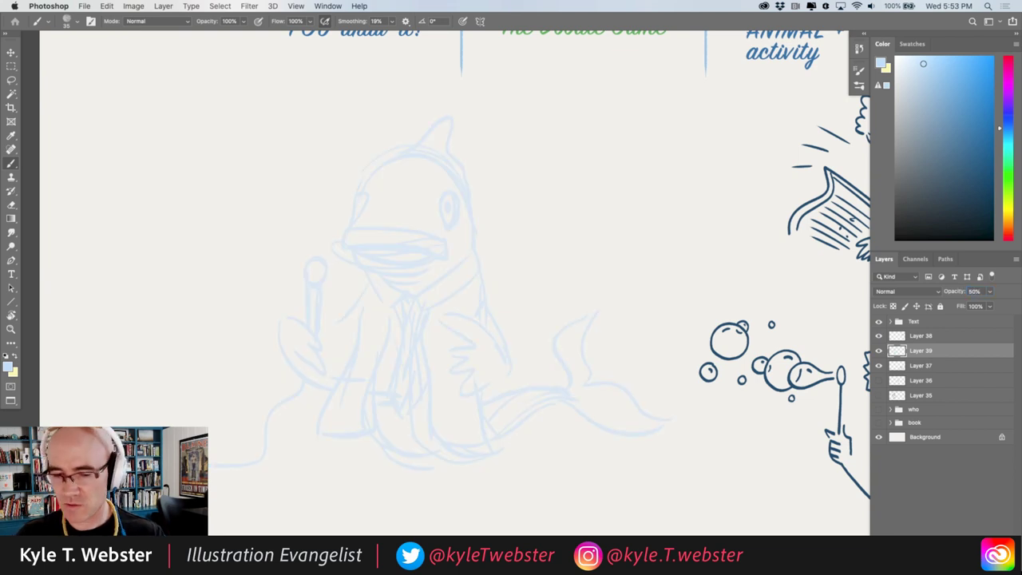
key("super+shift+alt+n")
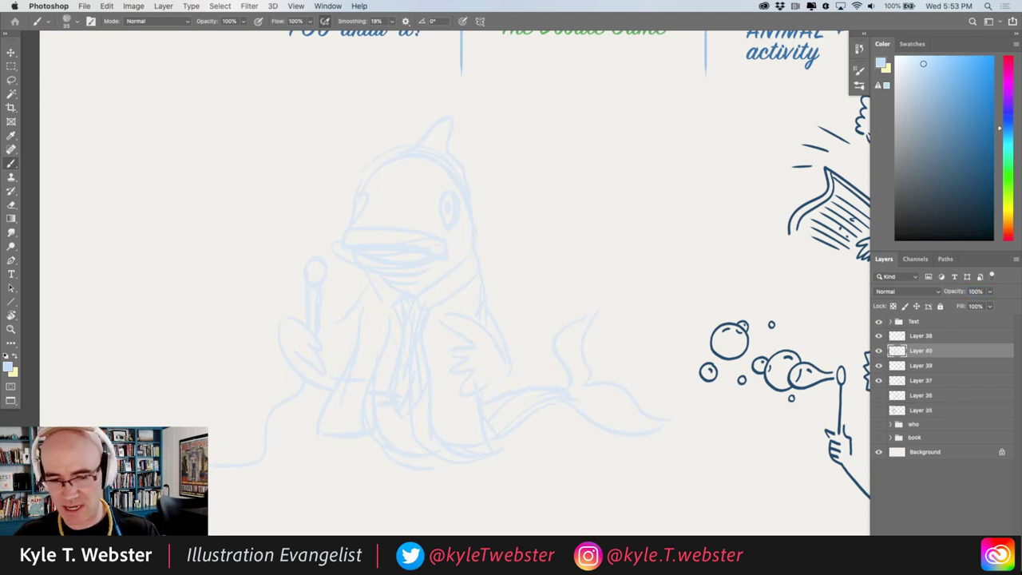
left_click(805, 380, "alt")
Ink the fish's mouth arc, lower lip, jaw and head outline down into the neck.
left_click_drag(405, 279, 338, 304)
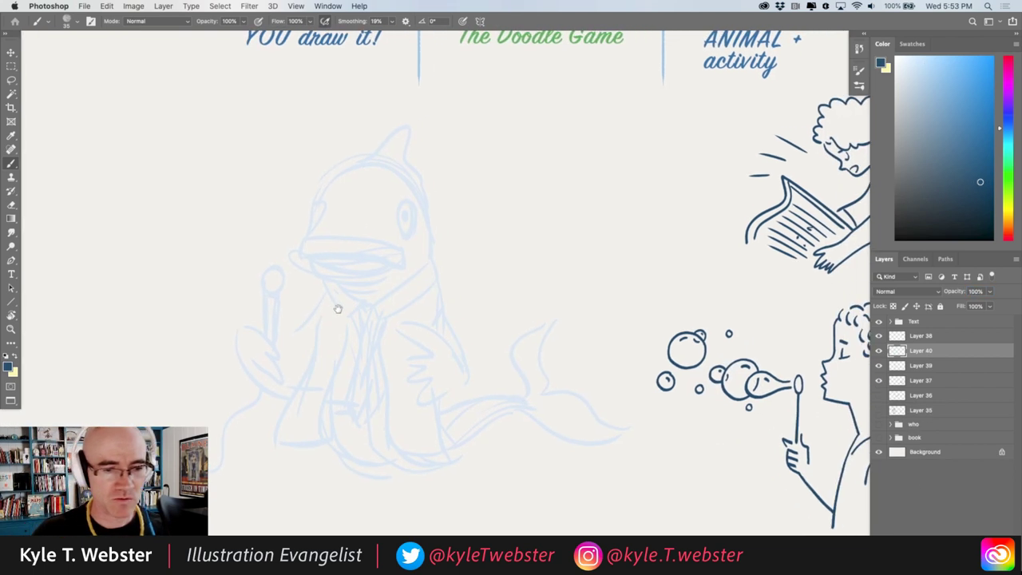
left_click(297, 275)
left_click_drag(456, 245, 308, 232)
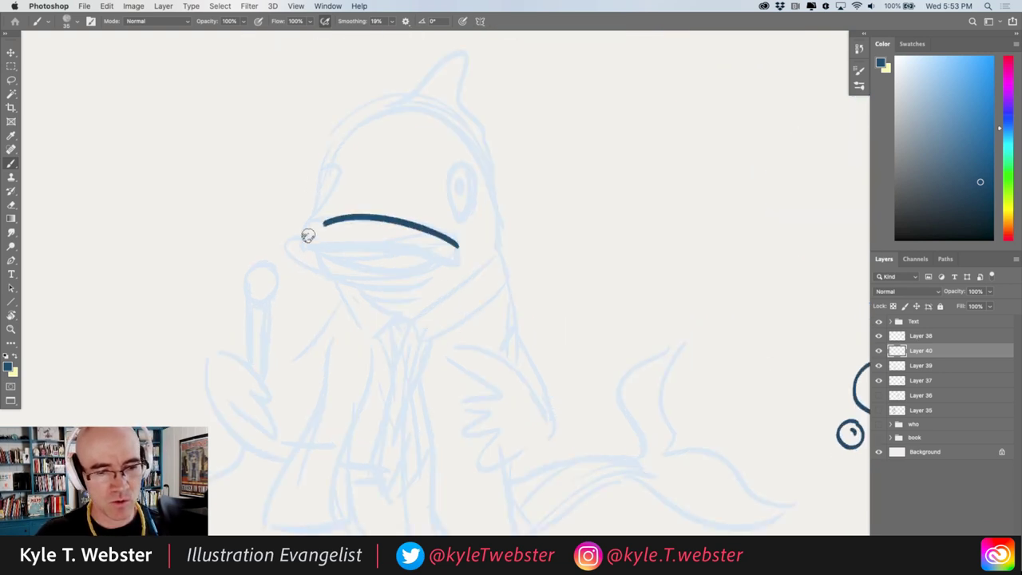
mouse_move(459, 245)
left_mouse_down()
mouse_move(447, 265)
mouse_move(307, 238)
mouse_move(342, 263)
left_mouse_up()
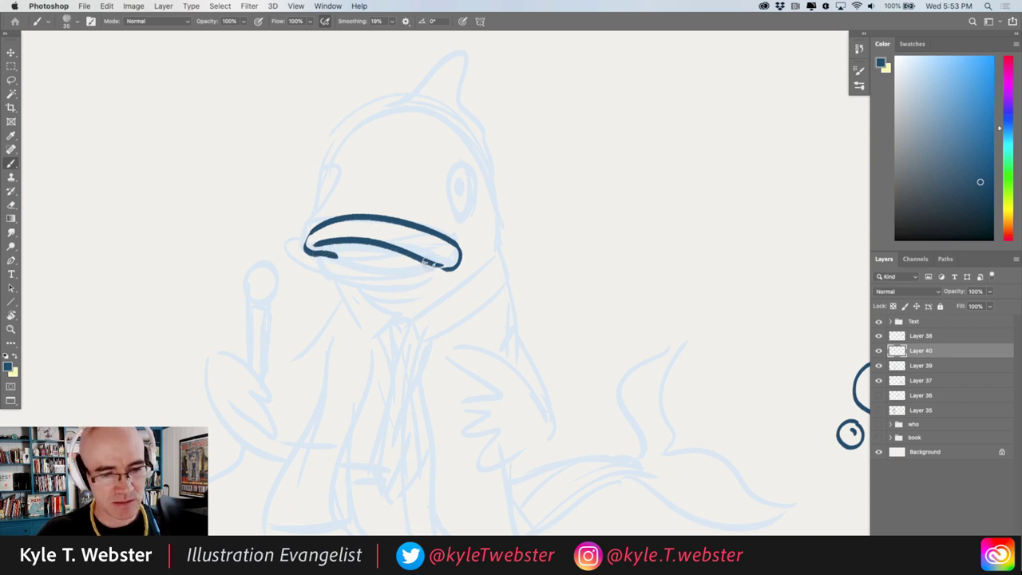
mouse_move(430, 262)
left_mouse_down()
mouse_move(337, 265)
mouse_move(343, 296)
mouse_move(427, 286)
left_mouse_up()
mouse_move(311, 230)
left_mouse_down()
mouse_move(304, 246)
mouse_move(343, 155)
mouse_move(406, 126)
mouse_move(457, 77)
mouse_move(463, 164)
mouse_move(488, 254)
mouse_move(414, 326)
left_mouse_up()
mouse_move(489, 249)
left_mouse_down()
mouse_move(497, 284)
mouse_move(411, 392)
mouse_move(402, 496)
left_mouse_up()
Ink the gill line down the body and the flipper's curves, edges and inner details.
scroll(402, 495, "down", 5)
scroll(402, 495, "right", 2)
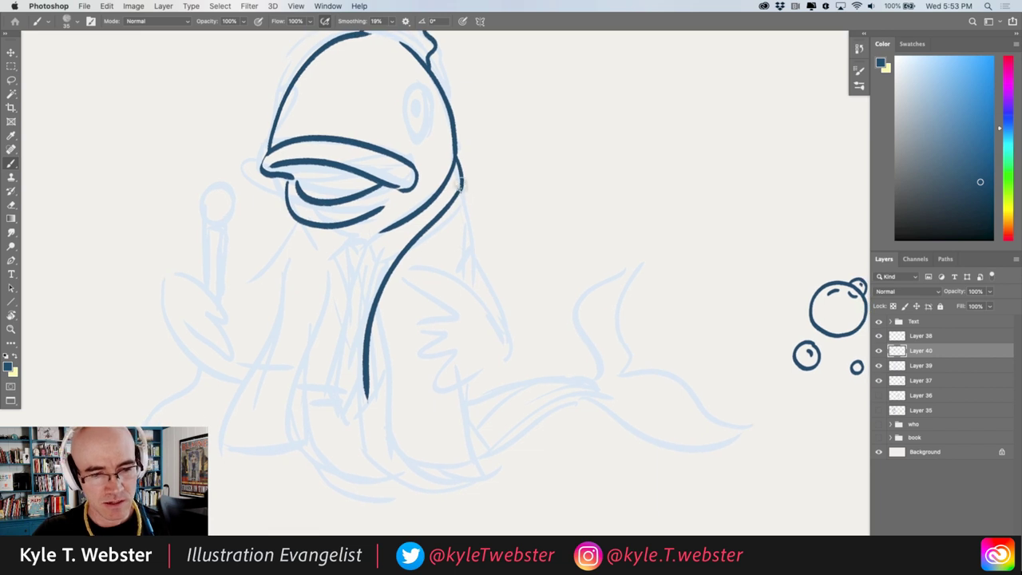
left_click_drag(462, 193, 505, 322)
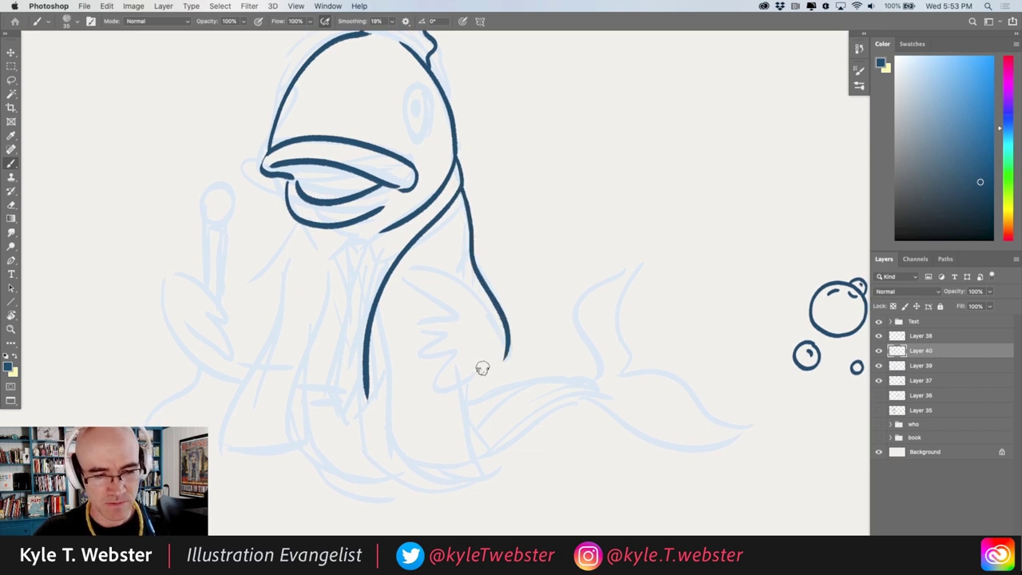
left_click_drag(481, 366, 477, 298)
mouse_move(472, 371)
left_mouse_down()
mouse_move(483, 312)
mouse_move(401, 278)
mouse_move(436, 310)
mouse_move(411, 331)
mouse_move(471, 370)
left_mouse_up()
mouse_move(438, 336)
left_mouse_down()
mouse_move(465, 350)
mouse_move(477, 308)
left_mouse_up()
left_click_drag(408, 302, 414, 269)
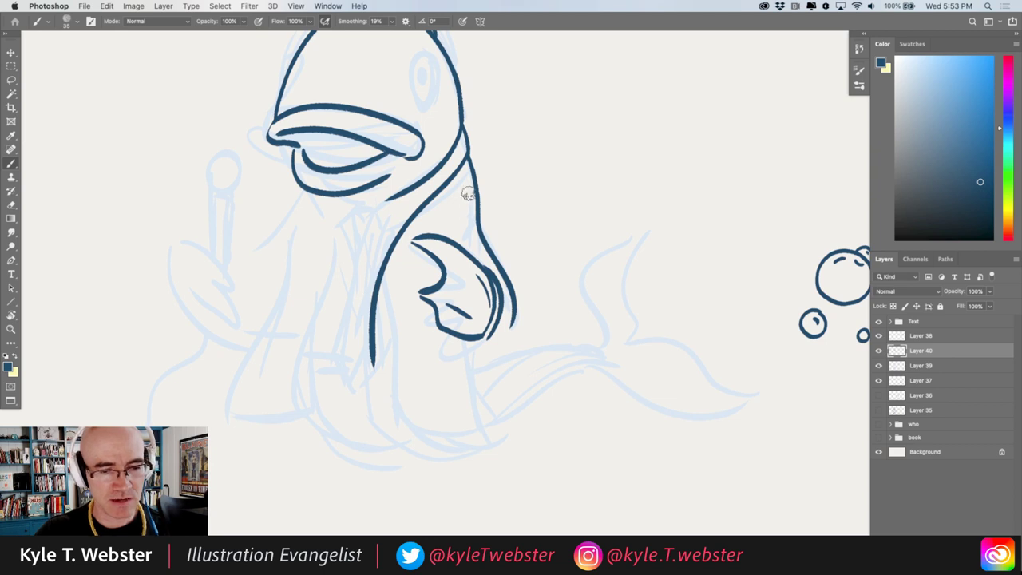
left_click_drag(477, 209, 448, 234)
left_click_drag(391, 248, 407, 294)
mouse_move(482, 209)
left_mouse_down()
mouse_move(457, 265)
mouse_move(431, 274)
left_mouse_up()
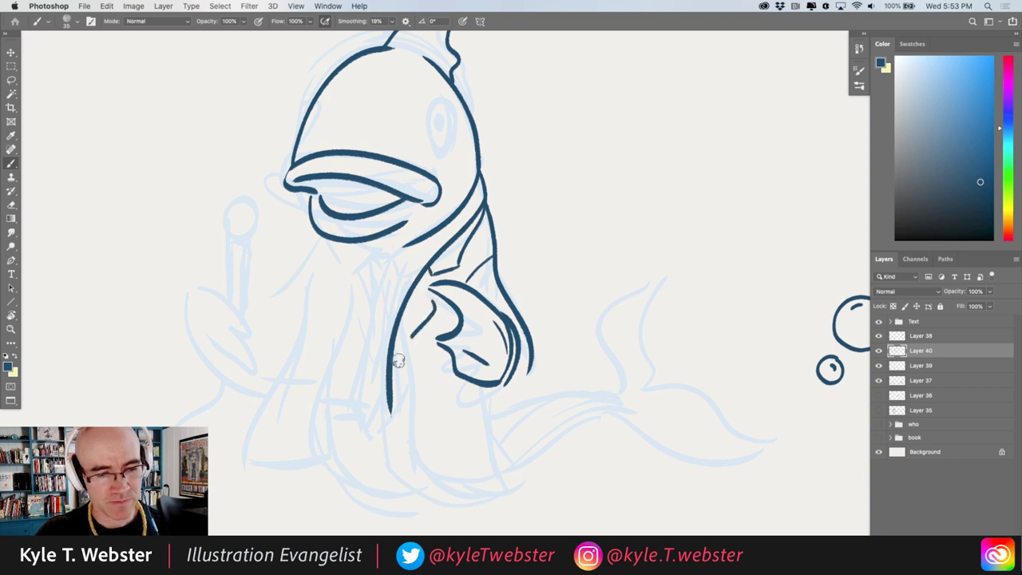
Ink the suit front, the outstretched arm, the fingers and the cross-hatched microphone.
left_click_drag(340, 347, 327, 257)
mouse_move(363, 167)
left_mouse_down()
mouse_move(365, 243)
mouse_move(386, 247)
mouse_move(400, 318)
mouse_move(390, 308)
mouse_move(397, 286)
mouse_move(414, 295)
mouse_move(364, 306)
mouse_move(330, 489)
left_mouse_up()
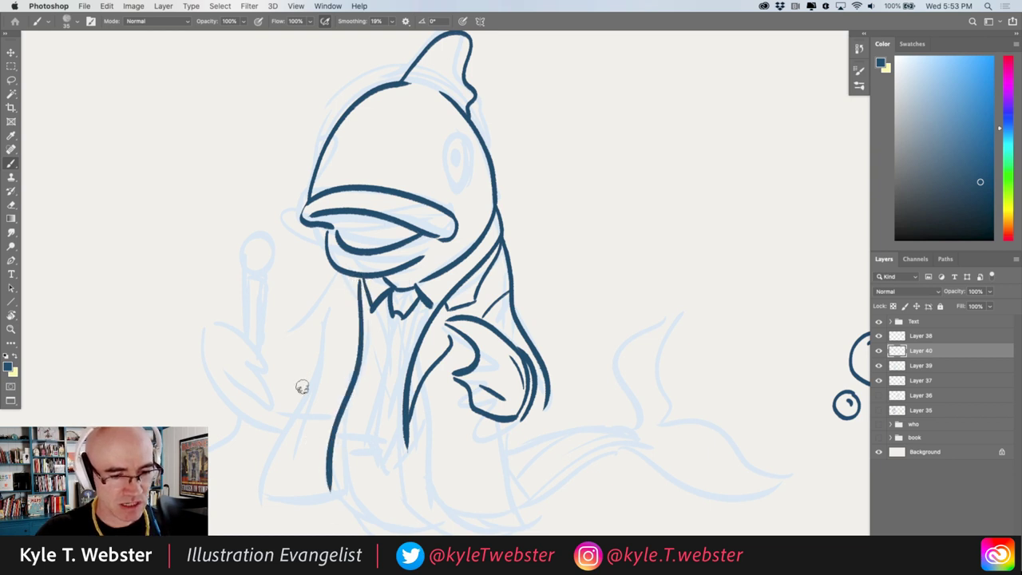
mouse_move(343, 281)
left_mouse_down()
mouse_move(277, 502)
mouse_move(276, 492)
mouse_move(332, 483)
left_mouse_up()
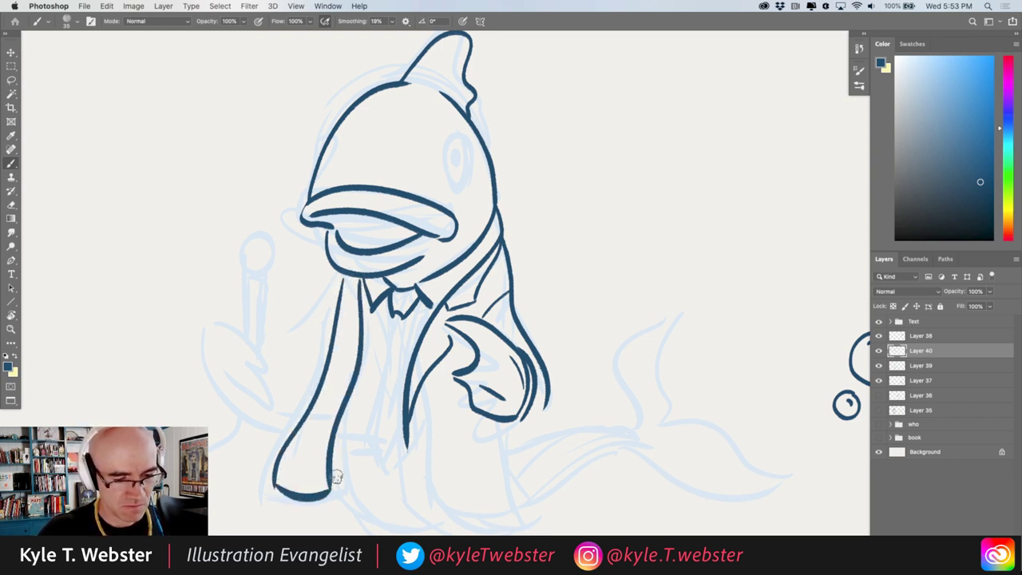
mouse_move(334, 289)
left_mouse_down()
mouse_move(275, 355)
mouse_move(212, 335)
mouse_move(263, 410)
left_mouse_up()
mouse_move(267, 340)
left_mouse_down()
mouse_move(271, 390)
mouse_move(284, 391)
mouse_move(257, 390)
mouse_move(284, 395)
left_mouse_up()
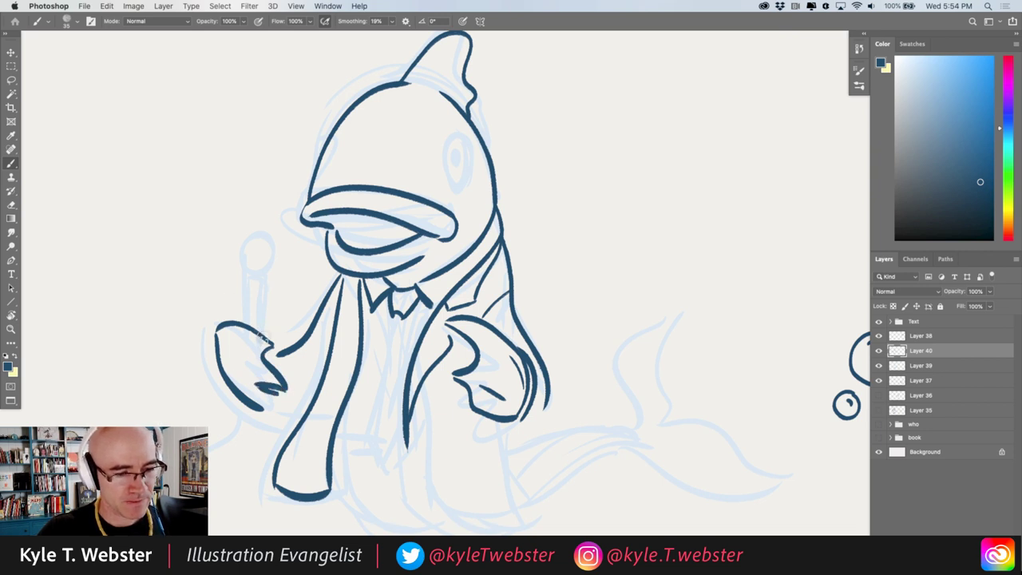
left_click_drag(265, 343, 264, 281)
mouse_move(245, 324)
left_mouse_down()
mouse_move(261, 288)
mouse_move(250, 279)
mouse_move(263, 284)
mouse_move(248, 273)
mouse_move(264, 266)
mouse_move(267, 277)
mouse_move(248, 254)
left_mouse_up()
left_click_drag(252, 258, 272, 246)
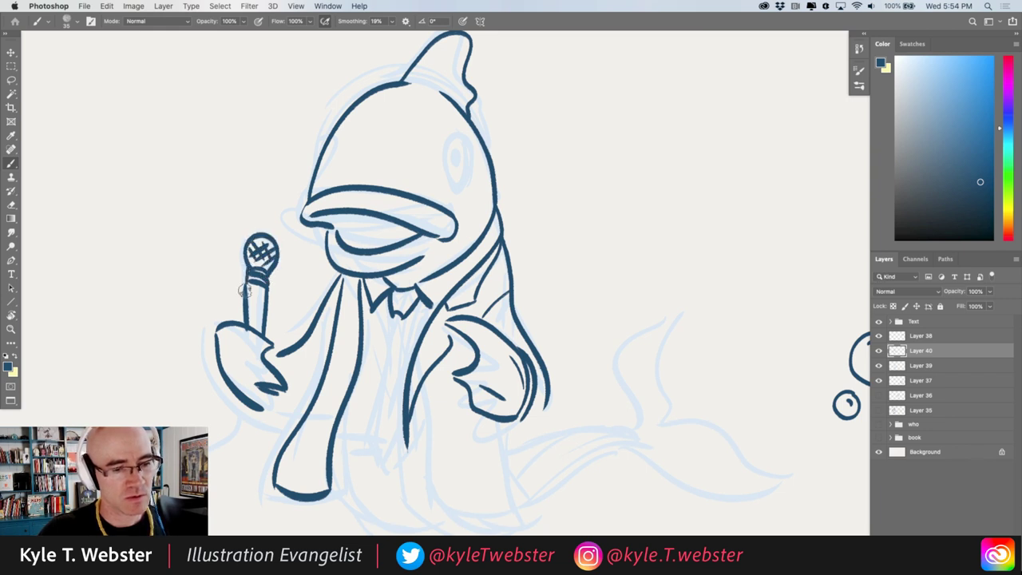
Shape the microphone hand's fingers and doubled palm outline, undoing a misplaced button mark.
left_click_drag(217, 315, 216, 215)
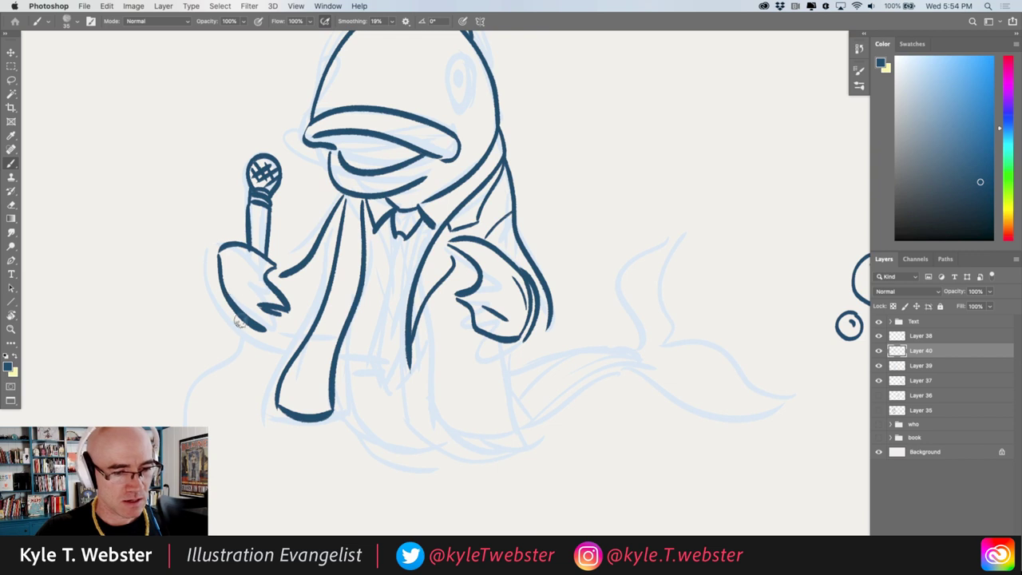
mouse_move(269, 291)
left_mouse_down()
mouse_move(236, 278)
mouse_move(279, 278)
left_mouse_up()
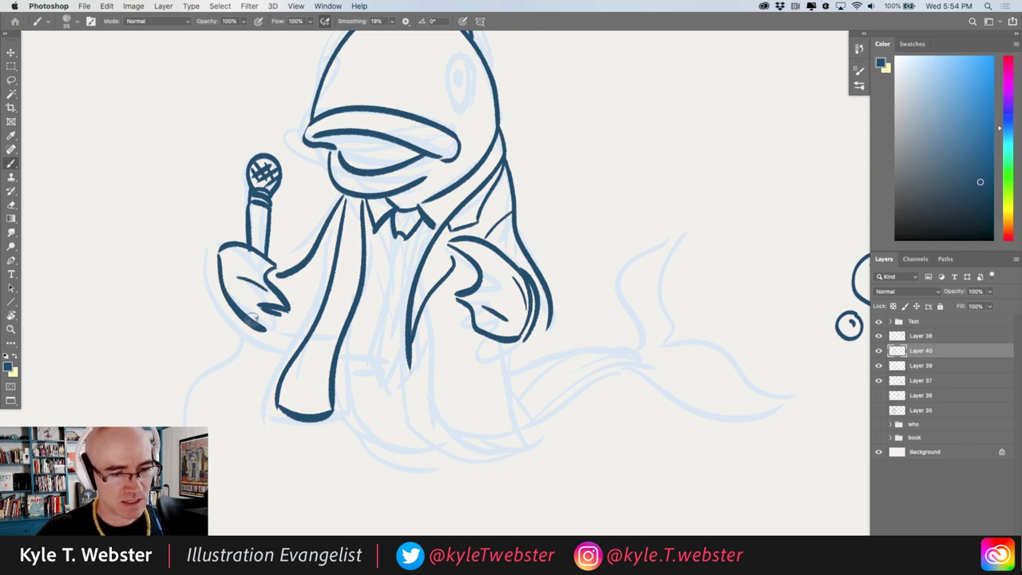
mouse_move(254, 316)
left_mouse_down()
mouse_move(236, 327)
mouse_move(263, 342)
left_mouse_up()
left_click_drag(226, 310, 294, 358)
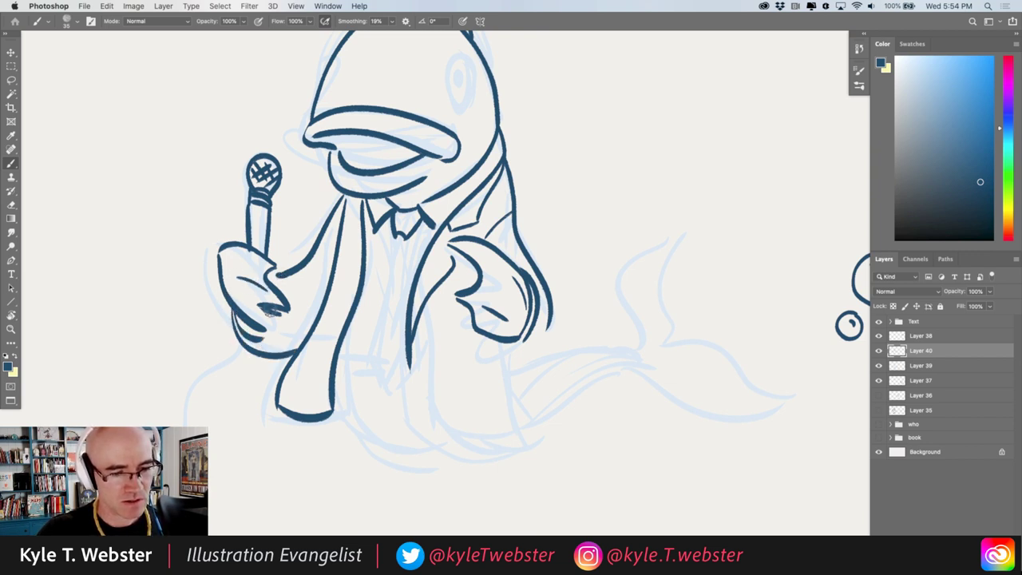
mouse_move(288, 268)
left_mouse_down()
mouse_move(251, 271)
mouse_move(311, 287)
left_mouse_up()
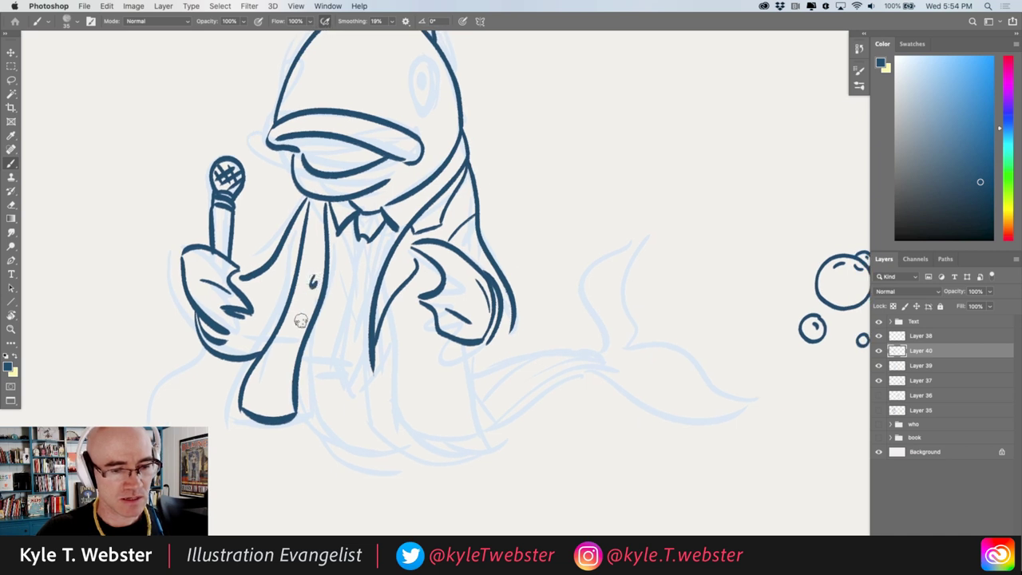
key("super+z")
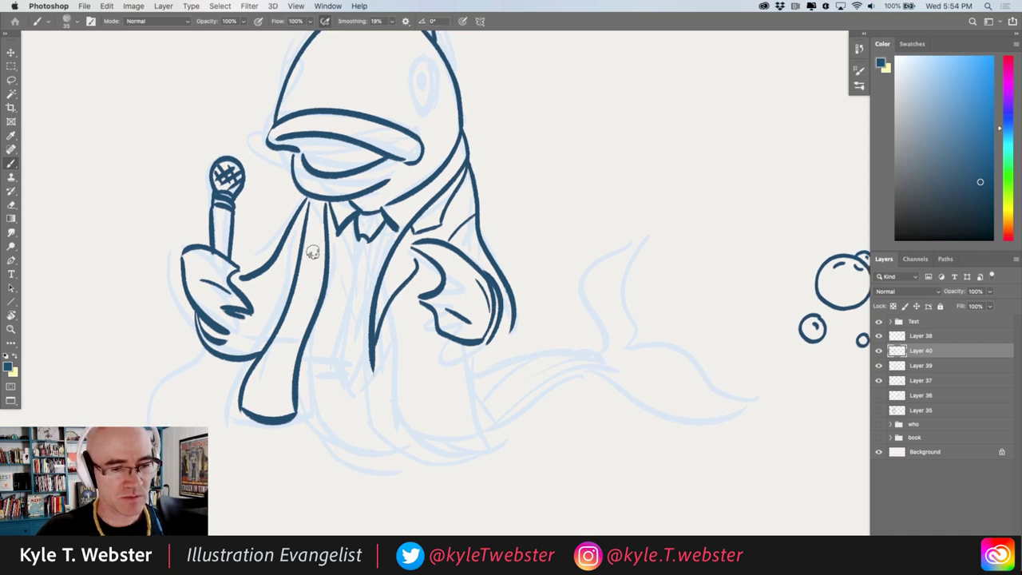
Ink the jacket's left edge and dot its buttons.
left_click_drag(314, 228, 303, 337)
left_click_drag(389, 335, 386, 345)
left_click(387, 372)
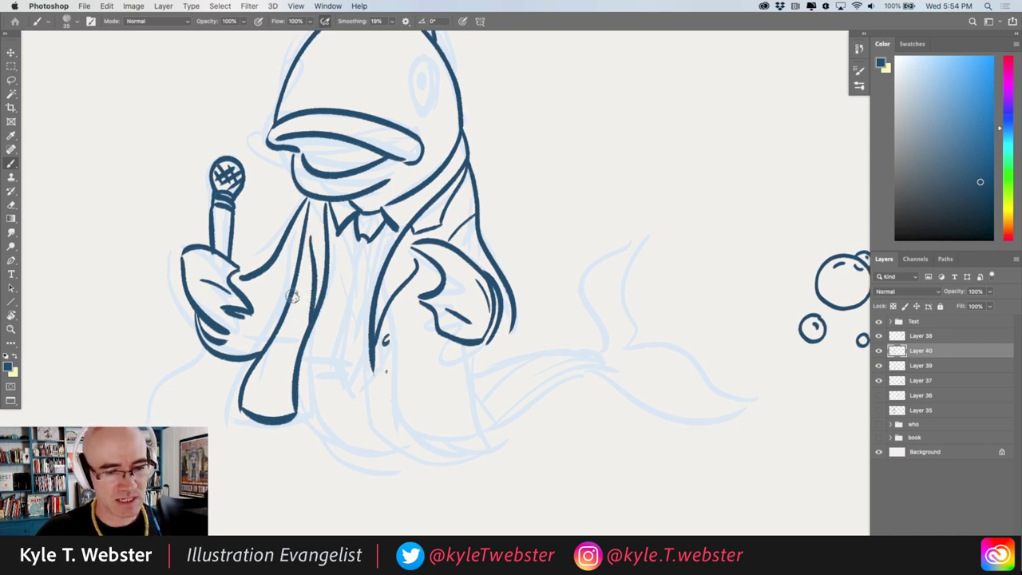
left_click_drag(293, 296, 286, 252)
left_click(280, 305)
left_click(276, 332)
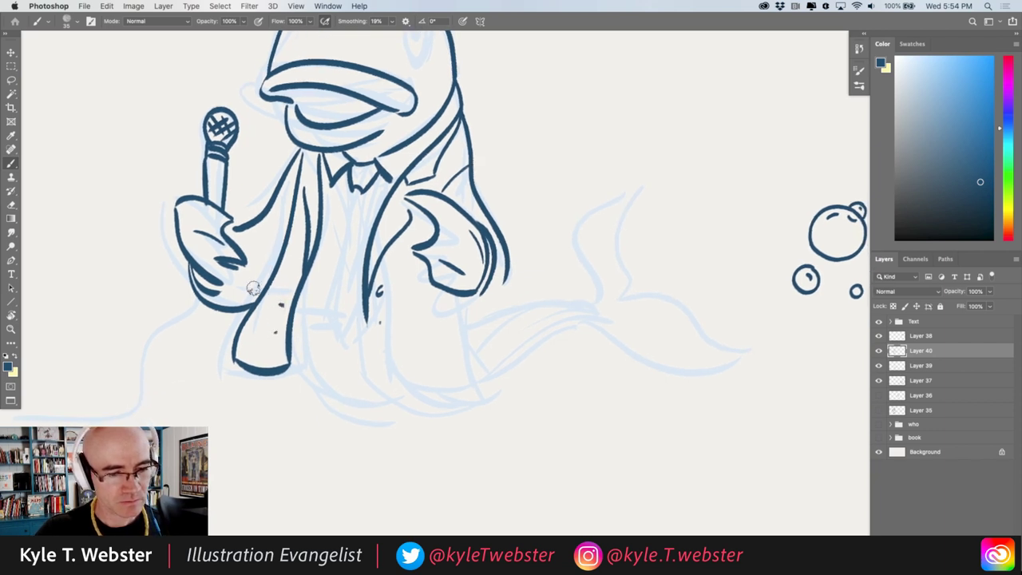
Ink the jacket's lower and right edges, the tie, and the body curve beneath.
mouse_move(367, 303)
left_mouse_down()
mouse_move(374, 374)
mouse_move(403, 387)
mouse_move(478, 361)
mouse_move(469, 302)
left_mouse_up()
mouse_move(356, 183)
left_mouse_down()
mouse_move(316, 323)
mouse_move(331, 336)
mouse_move(357, 302)
left_mouse_up()
mouse_move(366, 188)
left_mouse_down()
mouse_move(361, 307)
mouse_move(294, 308)
left_mouse_up()
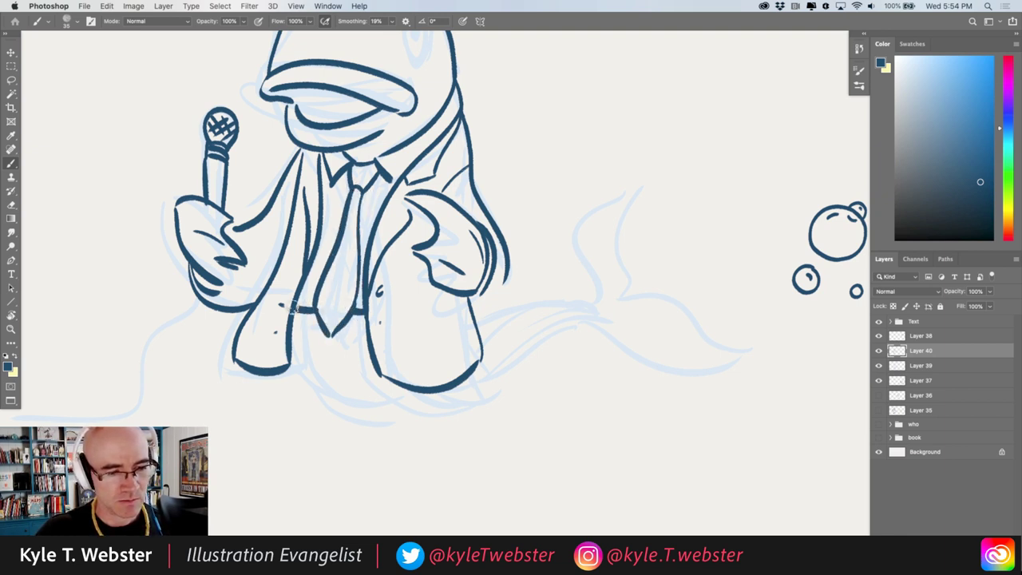
mouse_move(283, 374)
left_mouse_down()
mouse_move(341, 416)
mouse_move(451, 397)
mouse_move(574, 332)
mouse_move(548, 305)
mouse_move(565, 340)
mouse_move(532, 294)
mouse_move(560, 302)
mouse_move(478, 313)
left_mouse_up()
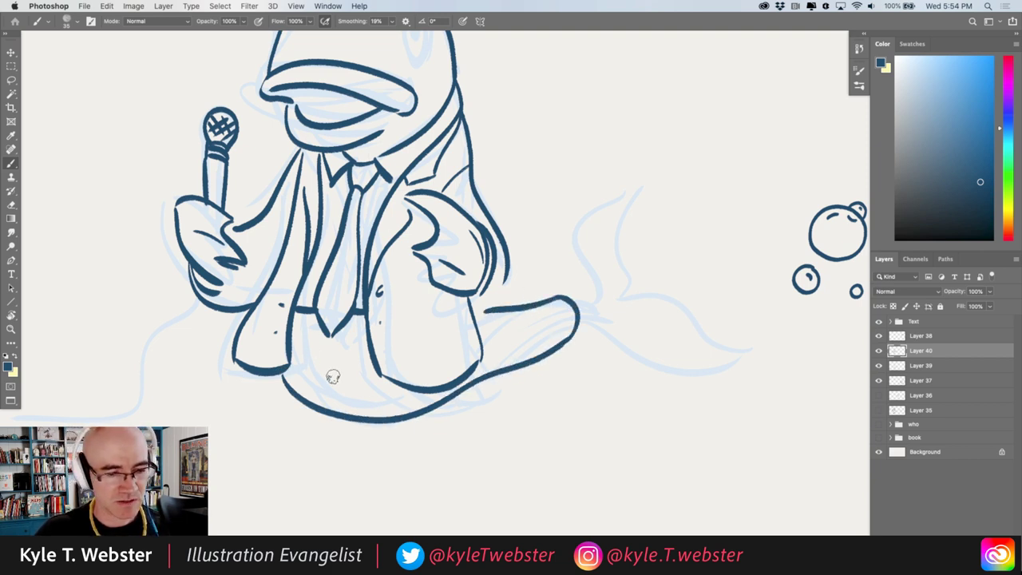
Add a jacket fold line, then draw the tail fin and the eye with its pupil.
left_click_drag(325, 343, 355, 405)
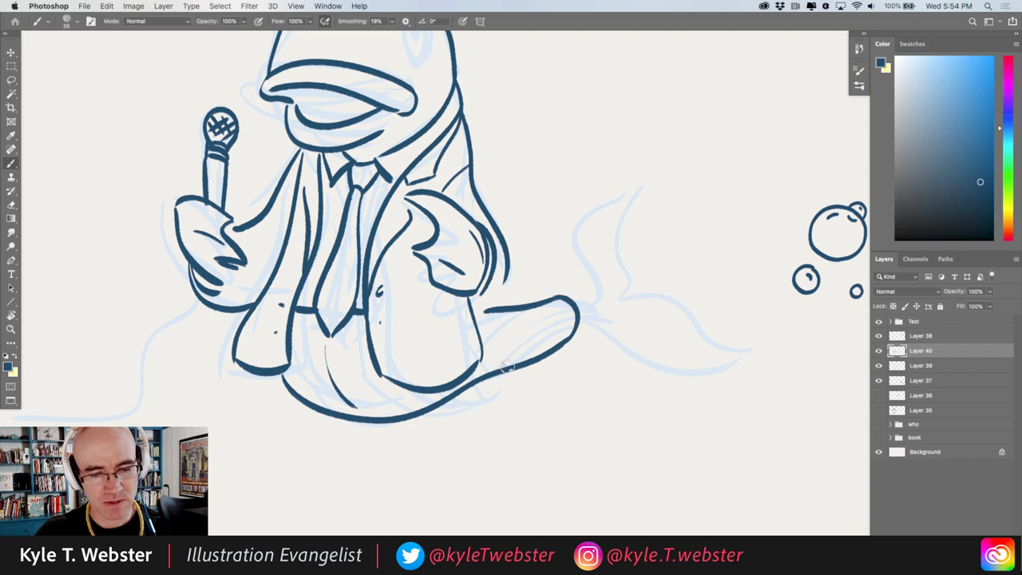
scroll(507, 365, "right", 5)
scroll(507, 366, "up", 2)
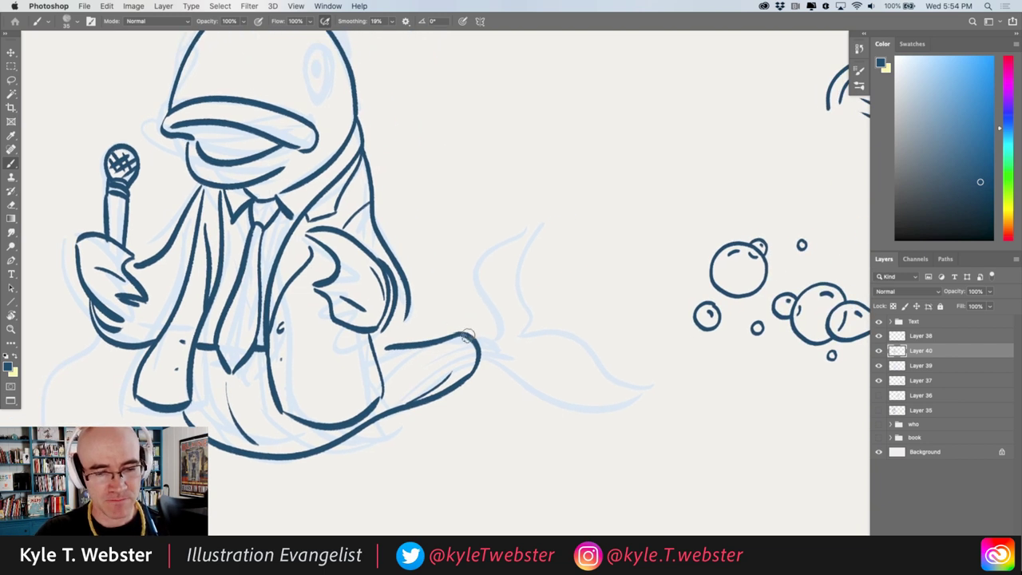
mouse_move(473, 336)
left_mouse_down()
mouse_move(530, 203)
mouse_move(537, 289)
mouse_move(517, 324)
mouse_move(568, 347)
mouse_move(648, 358)
mouse_move(642, 385)
mouse_move(470, 352)
left_mouse_up()
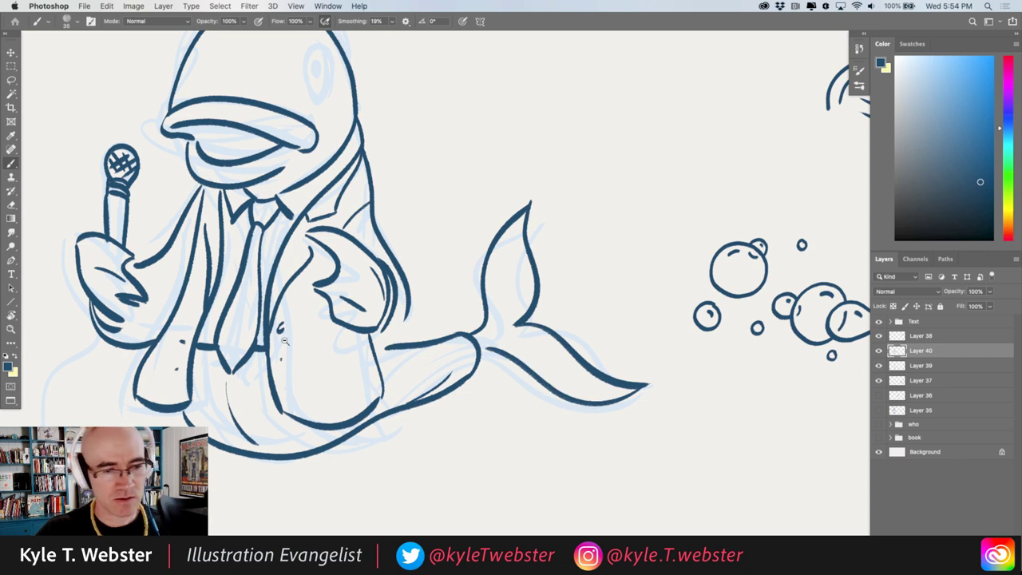
scroll(284, 341, "up", 5)
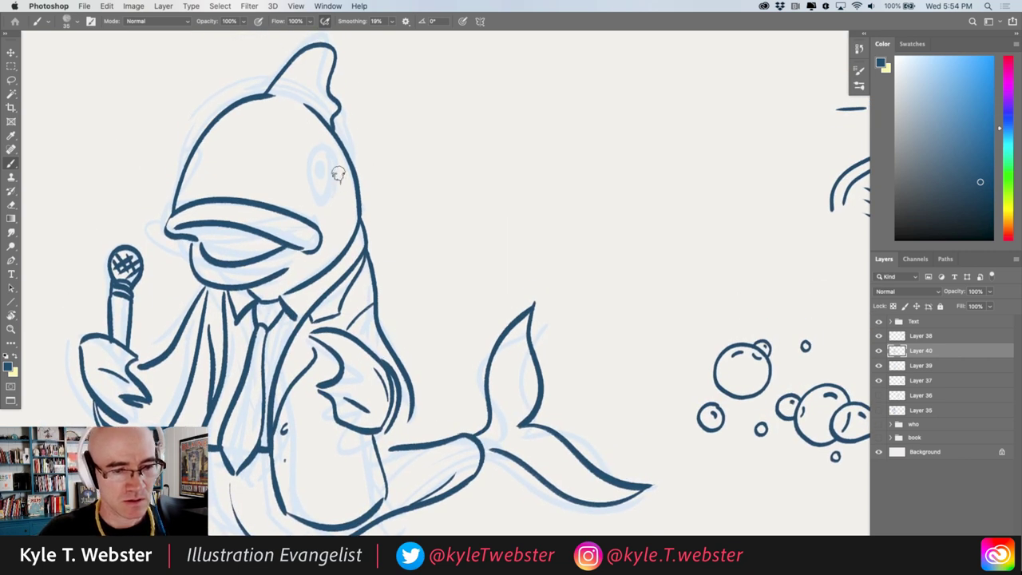
mouse_move(337, 174)
left_mouse_down()
mouse_move(318, 156)
mouse_move(323, 194)
mouse_move(320, 184)
mouse_move(313, 205)
left_mouse_up()
left_click_drag(254, 153, 336, 177)
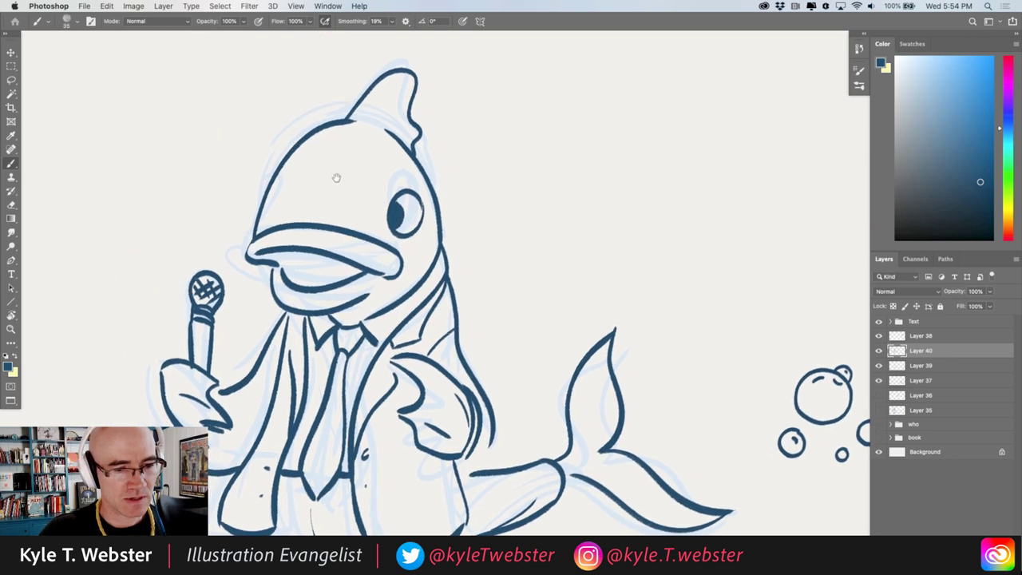
Draw a microphone cord trailing down-left and short ground strokes under the fish.
scroll(297, 247, "down", 5)
scroll(297, 247, "up", 3)
mouse_move(316, 286)
left_mouse_down()
mouse_move(311, 313)
mouse_move(210, 363)
mouse_move(137, 365)
left_mouse_up()
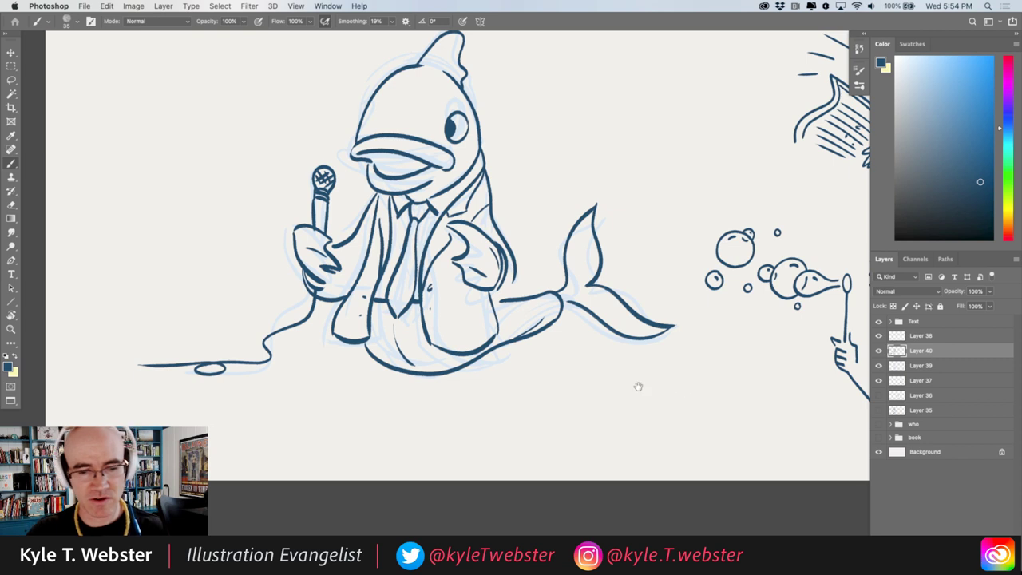
left_click_drag(638, 386, 563, 387)
mouse_move(435, 361)
left_mouse_down()
mouse_move(455, 366)
mouse_move(431, 373)
left_mouse_up()
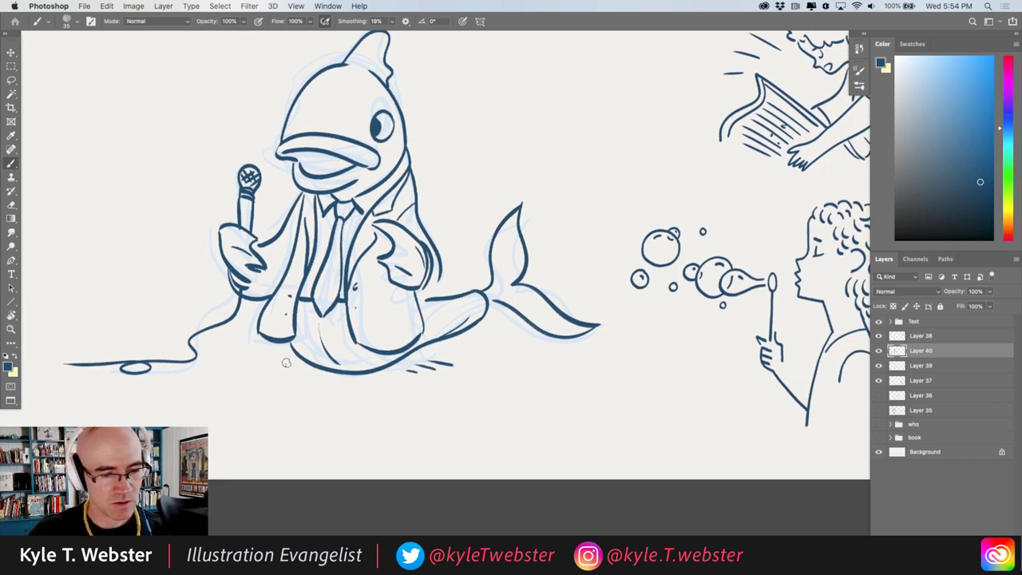
Hide the light-blue sketch layer and ink a pocket stroke across the fish's belly.
left_click(878, 365)
scroll(353, 340, "up", 5)
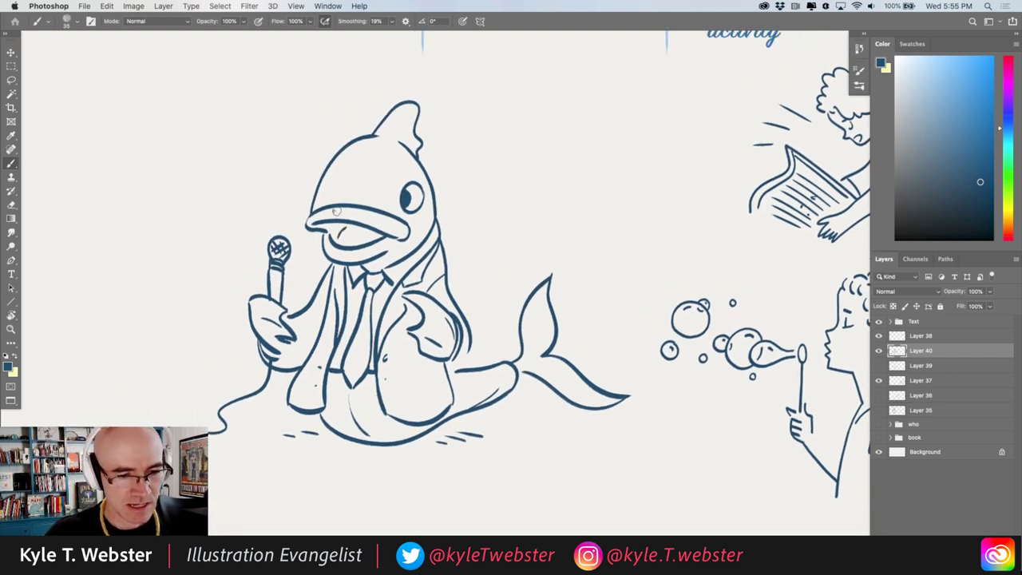
scroll(301, 189, "up", 2)
scroll(301, 195, "right", 2)
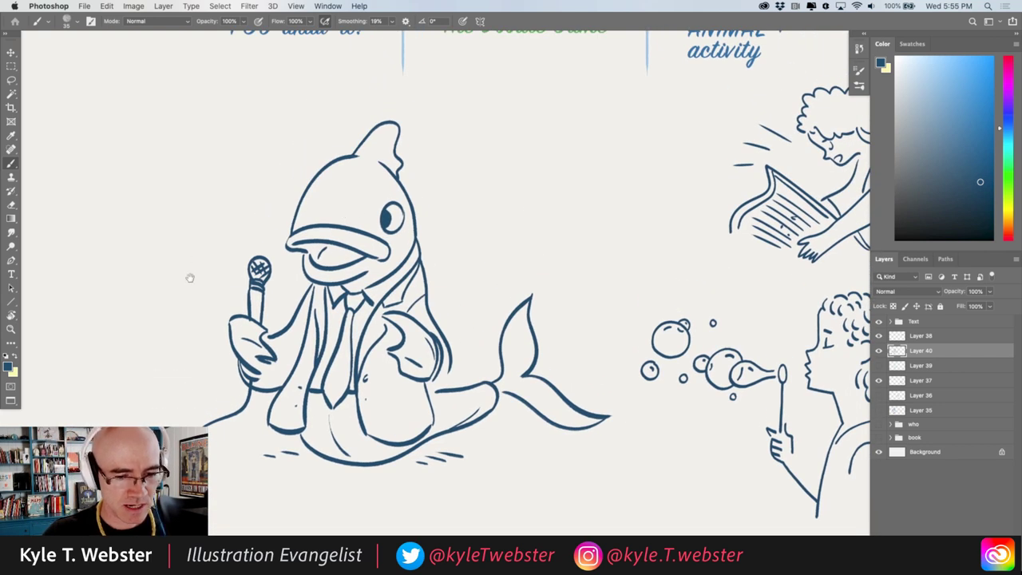
left_click_drag(211, 262, 262, 264)
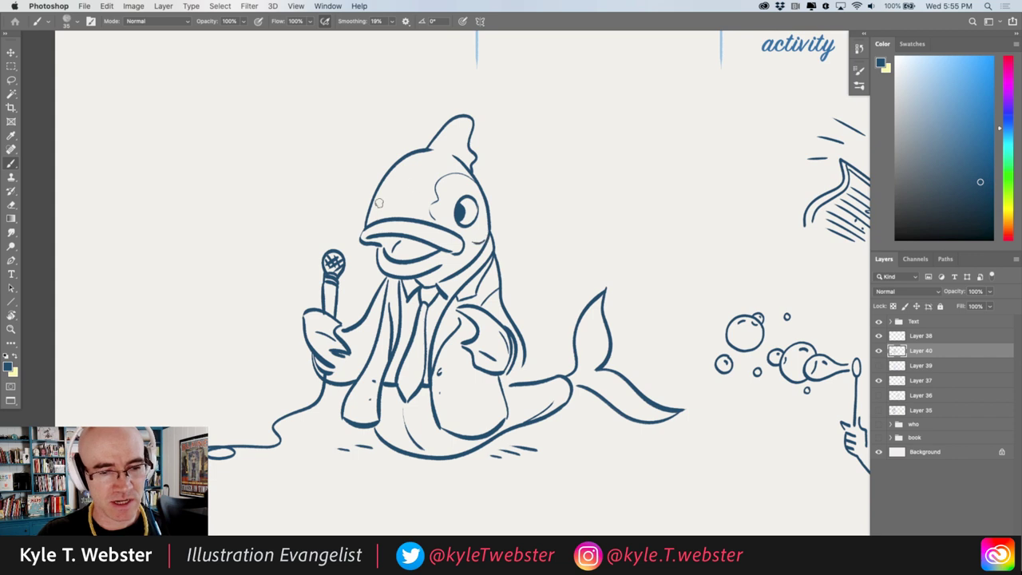
scroll(348, 235, "down", 4)
scroll(347, 236, "right", 3)
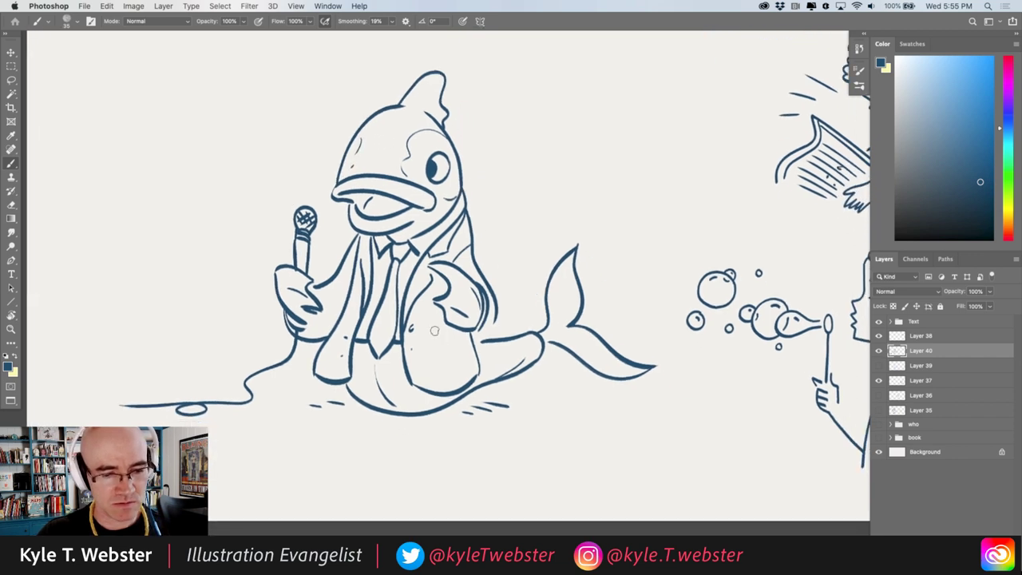
mouse_move(460, 336)
left_mouse_down()
mouse_move(421, 344)
mouse_move(425, 363)
mouse_move(456, 344)
mouse_move(466, 366)
mouse_move(423, 375)
left_mouse_up()
Draw bubbles rising above the microphone, redoing one misplaced small bubble.
scroll(288, 284, "right", 2)
scroll(288, 284, "up", 1)
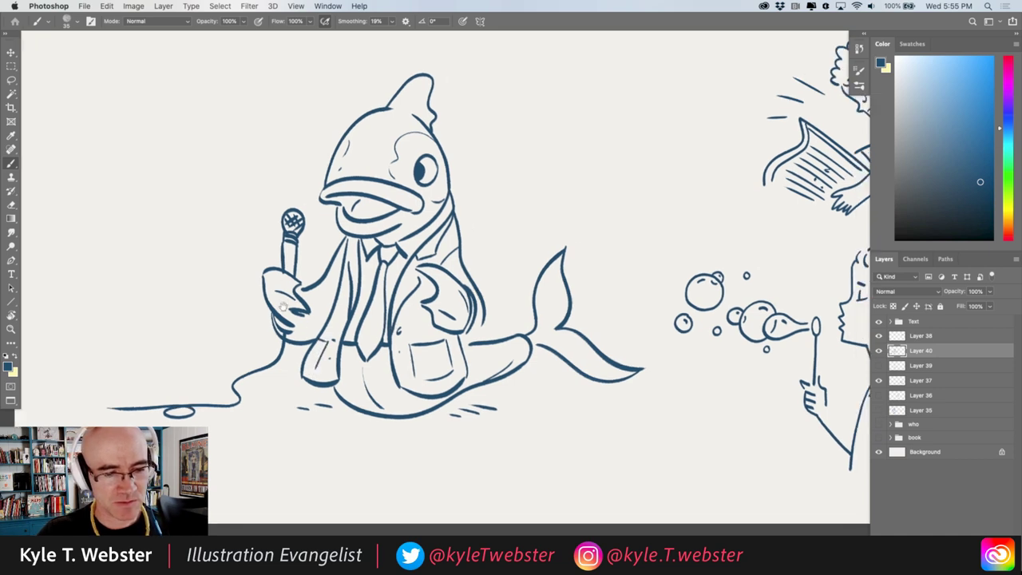
scroll(285, 262, "right", 1)
scroll(285, 262, "up", 1)
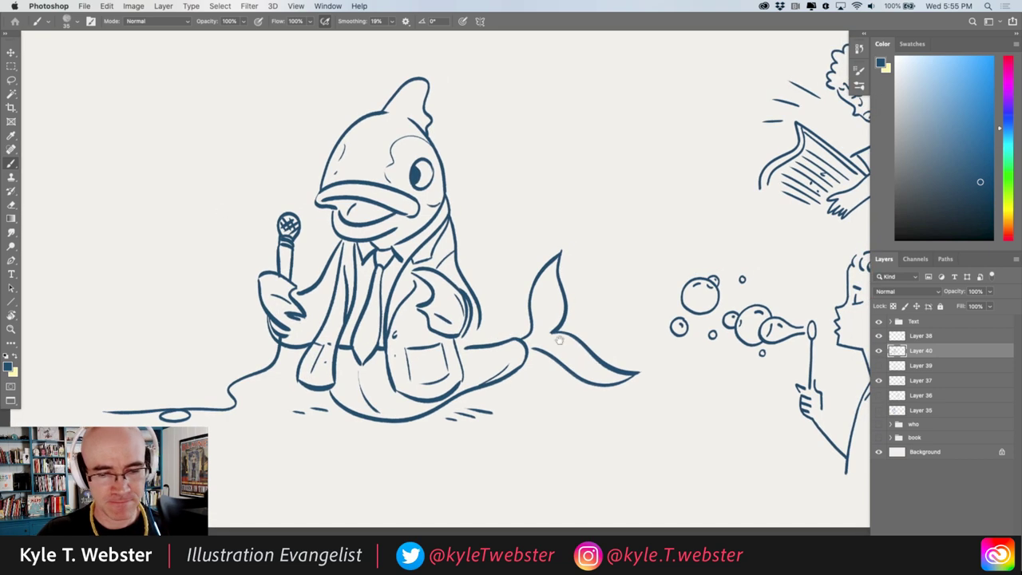
scroll(449, 272, "left", 5)
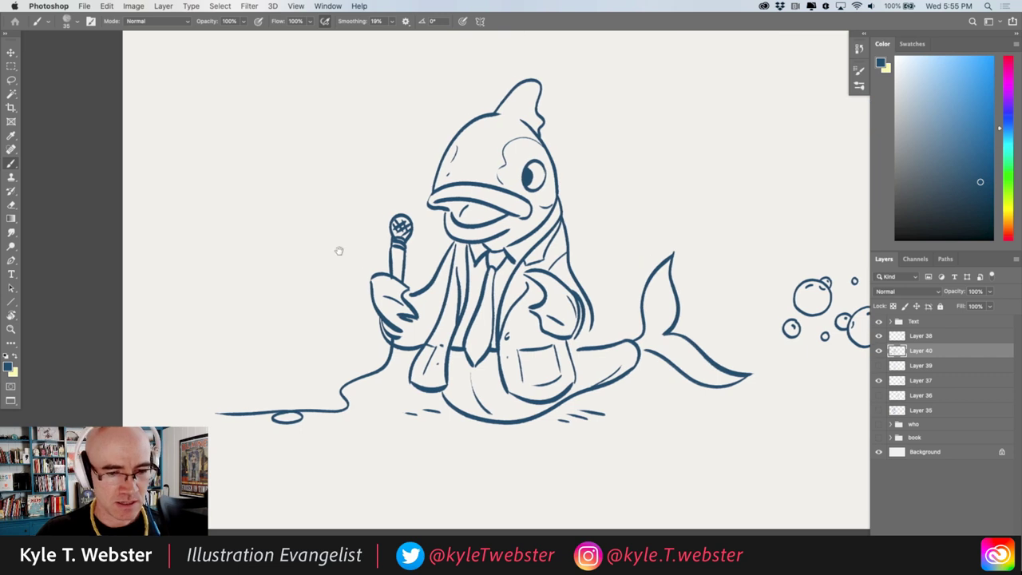
scroll(338, 250, "up", 3)
scroll(304, 267, "left", 1)
left_click_drag(377, 226, 379, 195)
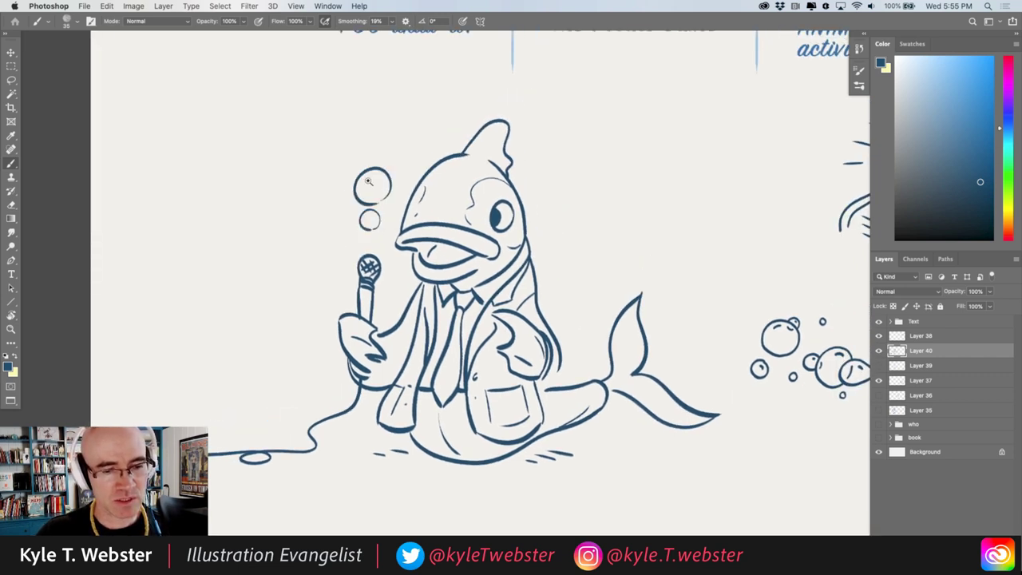
scroll(369, 179, "up", 3)
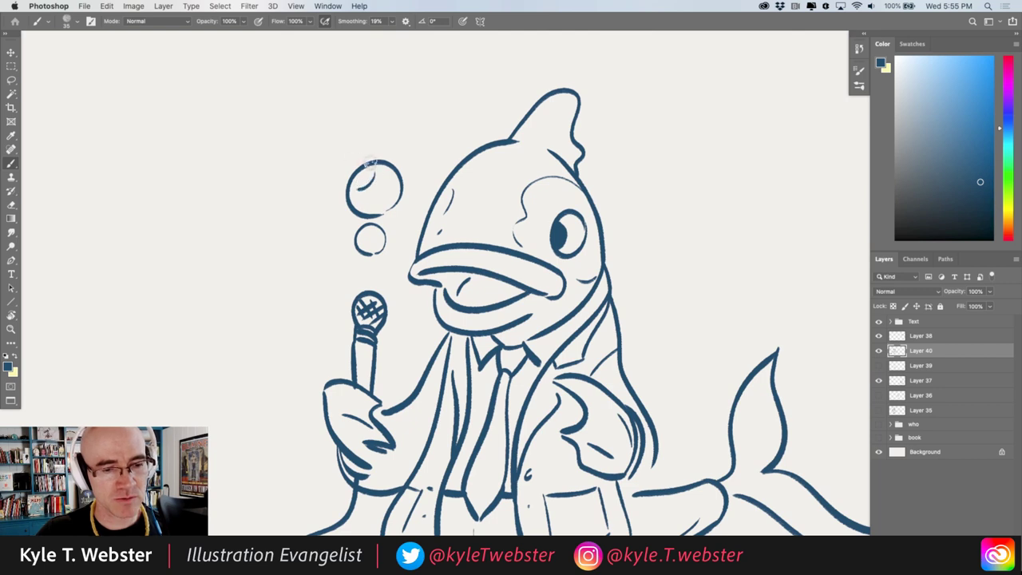
mouse_move(369, 160)
left_mouse_down()
mouse_move(352, 152)
mouse_move(360, 184)
mouse_move(342, 163)
mouse_move(356, 190)
left_mouse_up()
key("ctrl+z")
left_click_drag(320, 148, 323, 142)
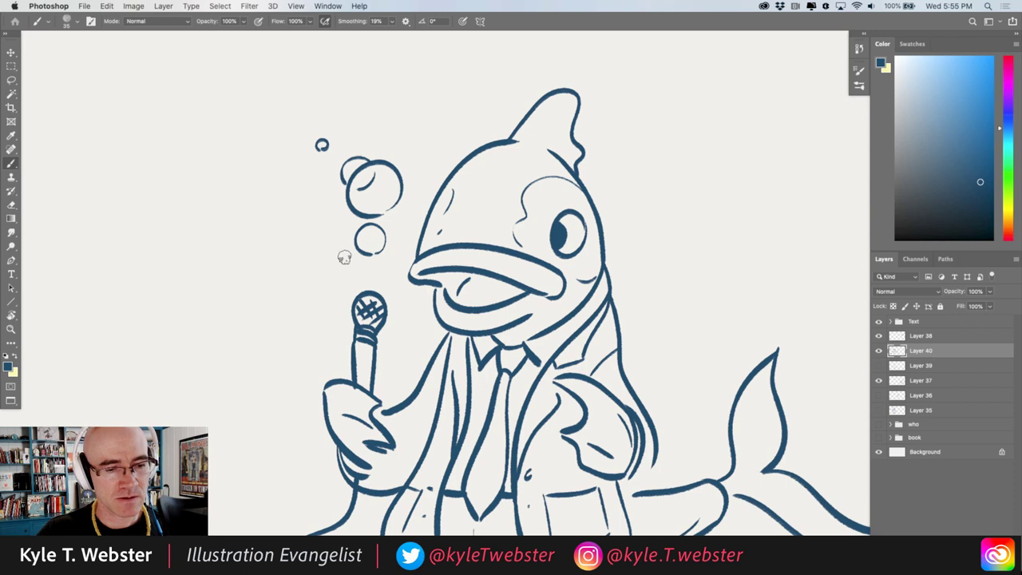
Add short sound lines beside the microphone.
scroll(319, 290, "down", 5)
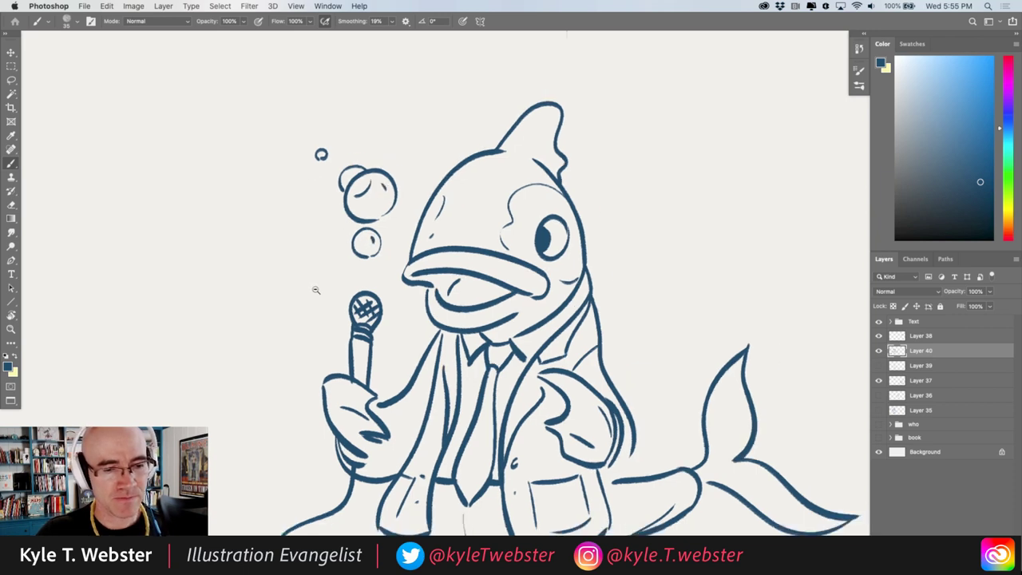
scroll(258, 318, "up", 3)
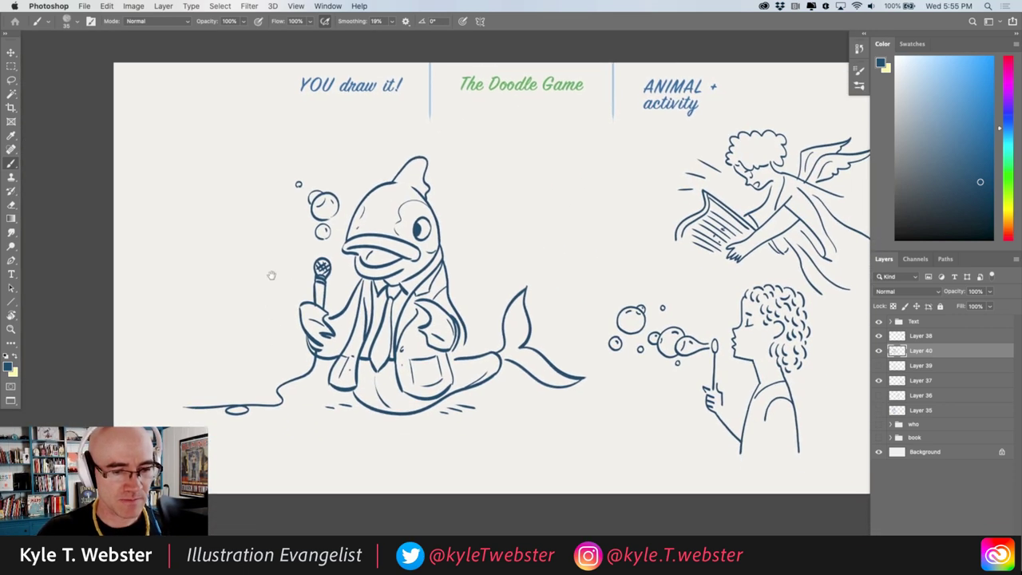
left_click_drag(303, 246, 272, 237)
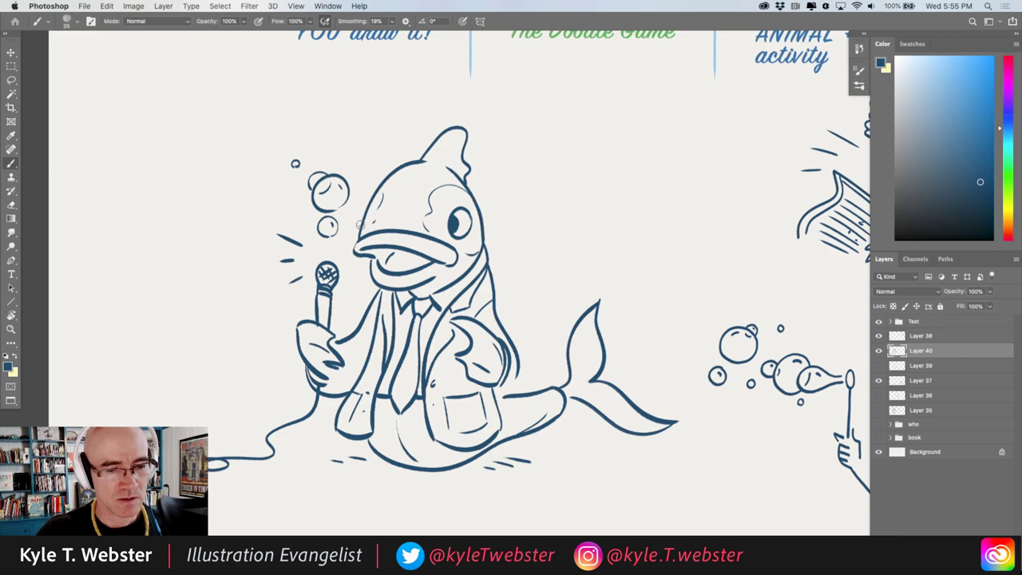
scroll(350, 305, "down", 3)
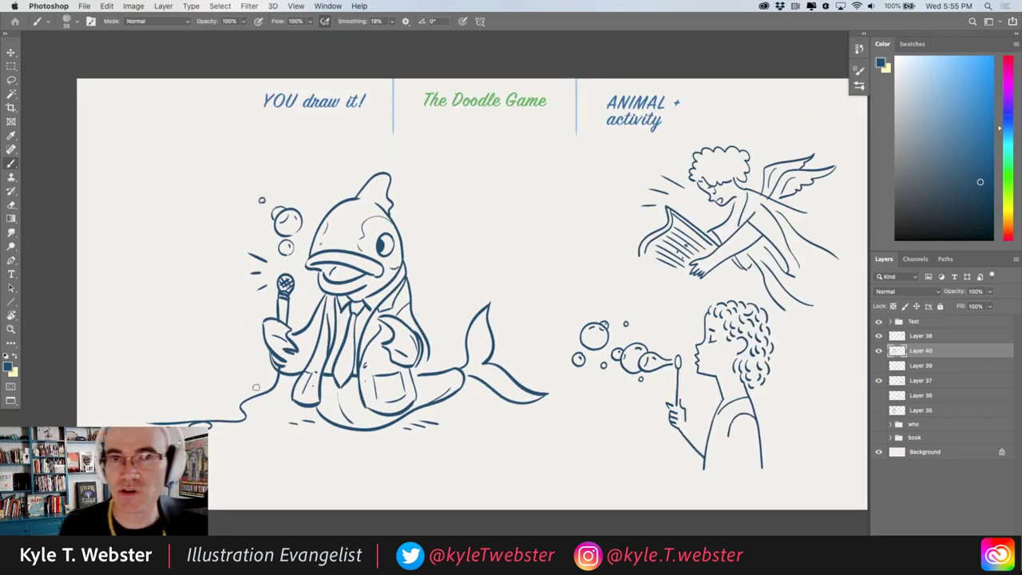
scroll(278, 310, "right", 2)
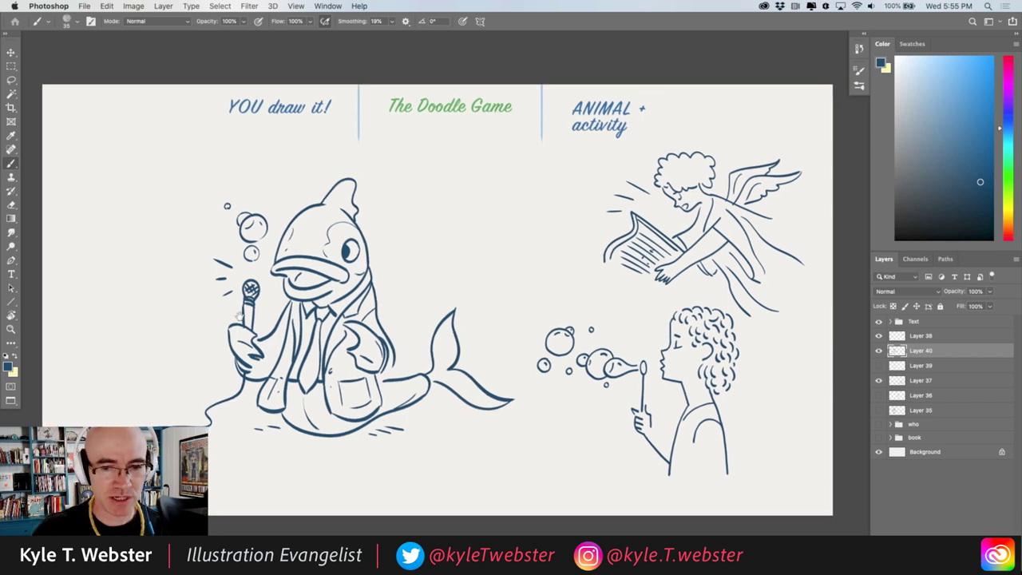